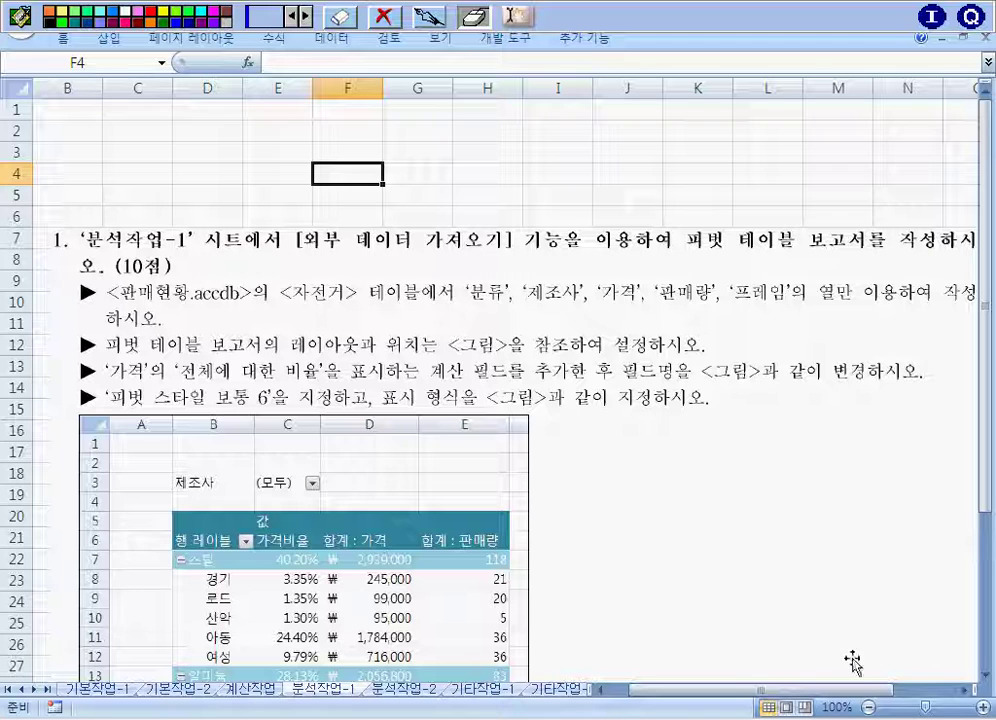
Shift the question picture slightly on the 분석작업-1 sheet and select cell D3
drag(696, 516, 673, 522)
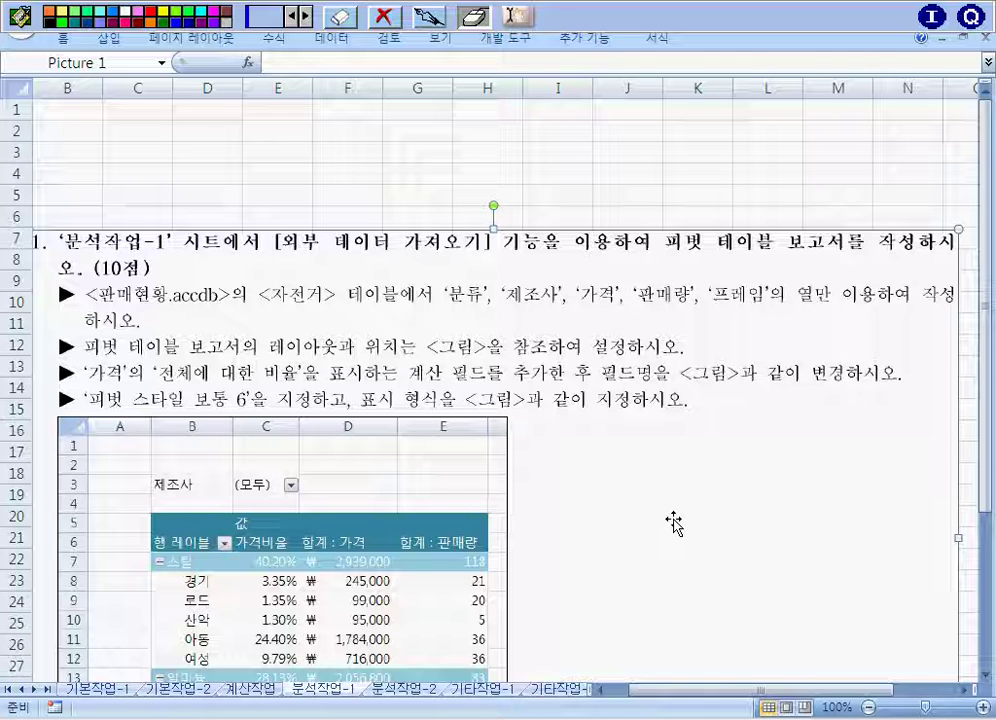
drag(594, 435, 599, 438)
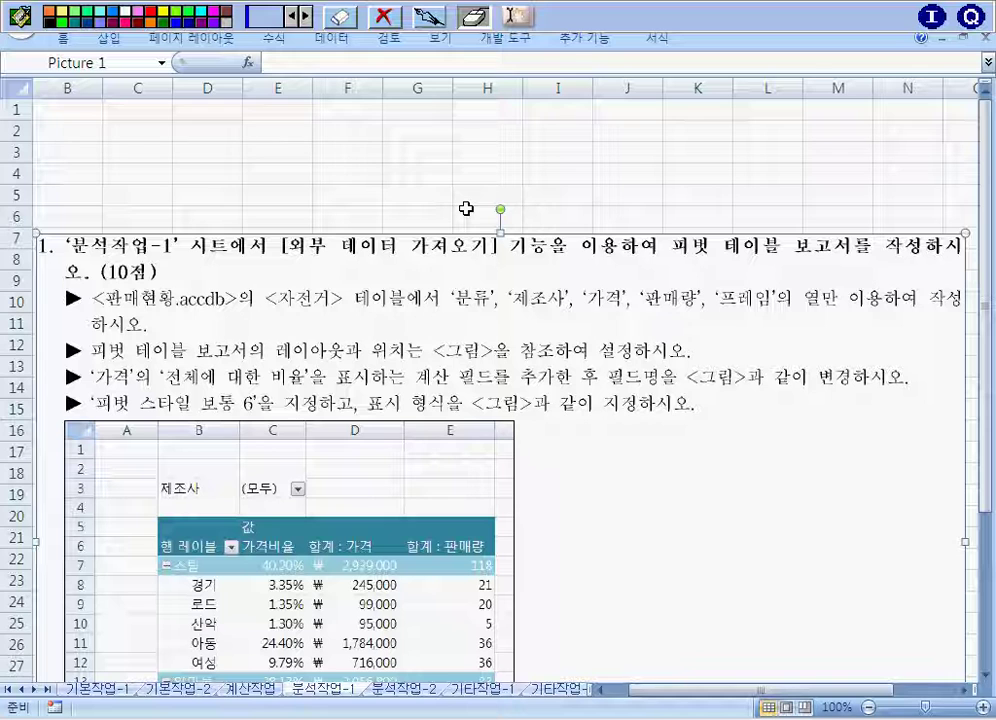
click(466, 208)
click(195, 152)
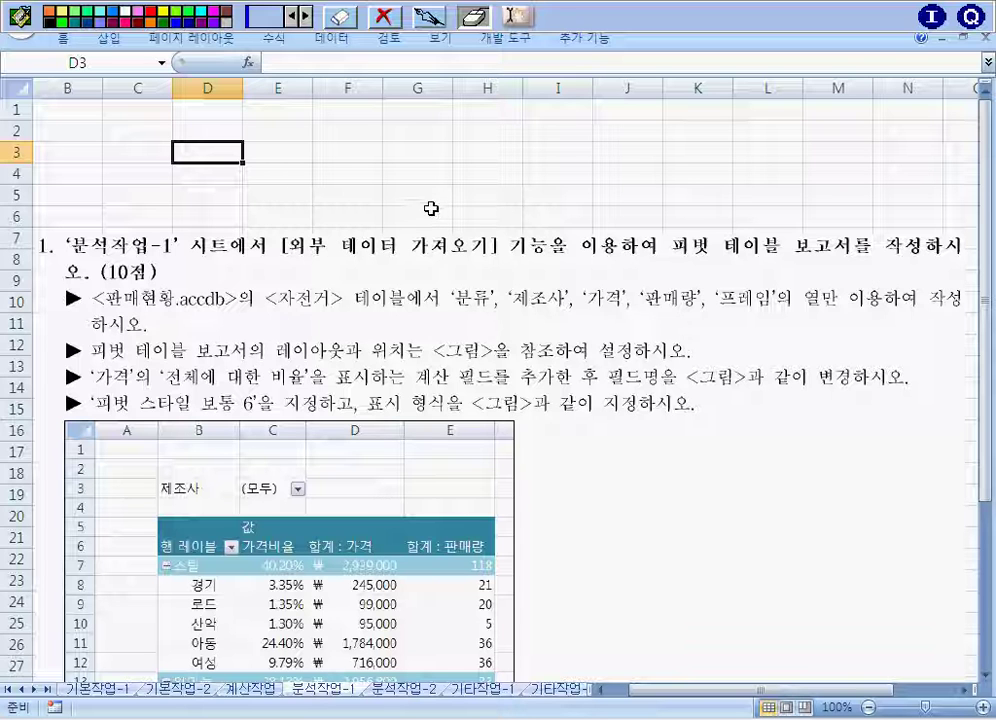
Start an external data import through Microsoft Query with MS Access Database as the data source
click(331, 39)
click(151, 112)
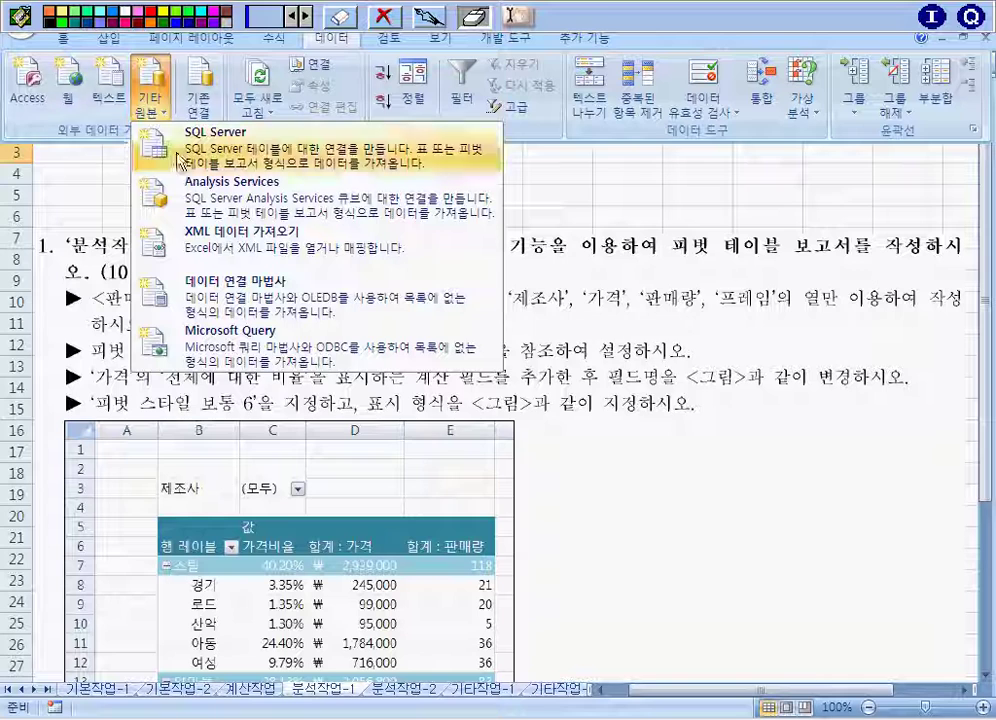
click(330, 333)
click(396, 354)
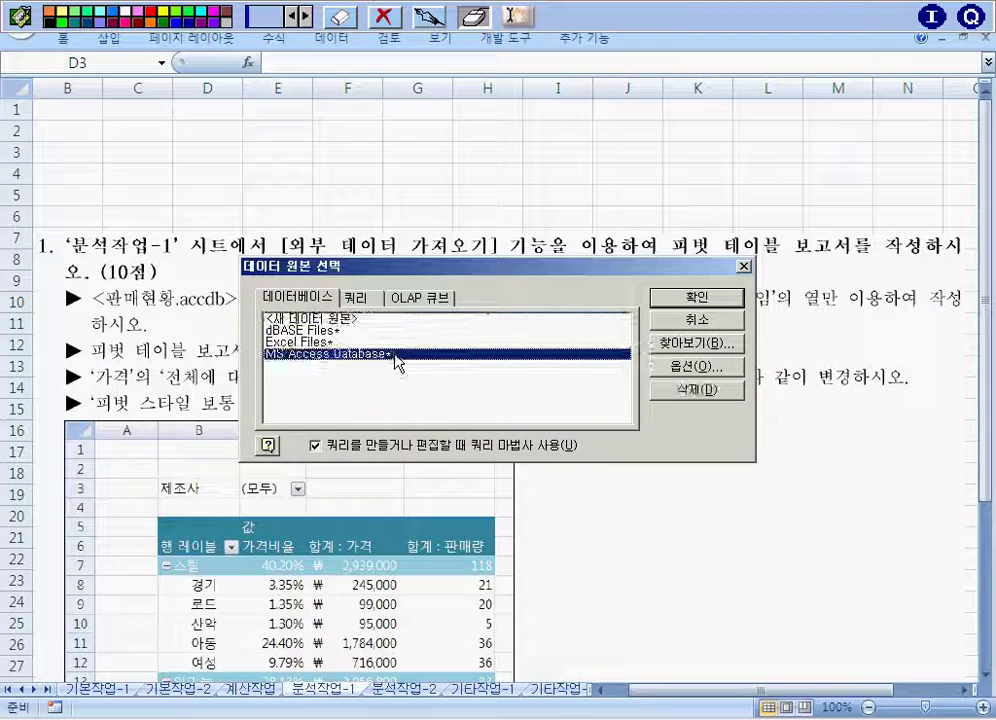
double_click(396, 354)
Switch to drive c: and open the 판매현황.accdb database for the query
click(265, 207)
click(340, 226)
click(232, 226)
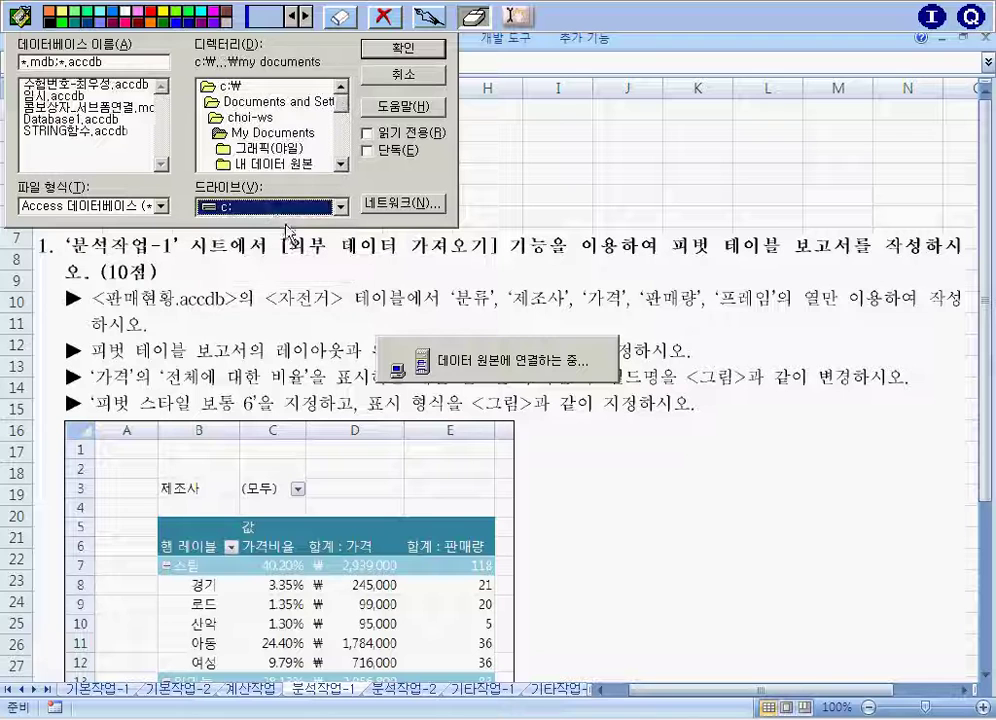
double_click(212, 86)
scroll(270, 130, down, 2)
double_click(224, 148)
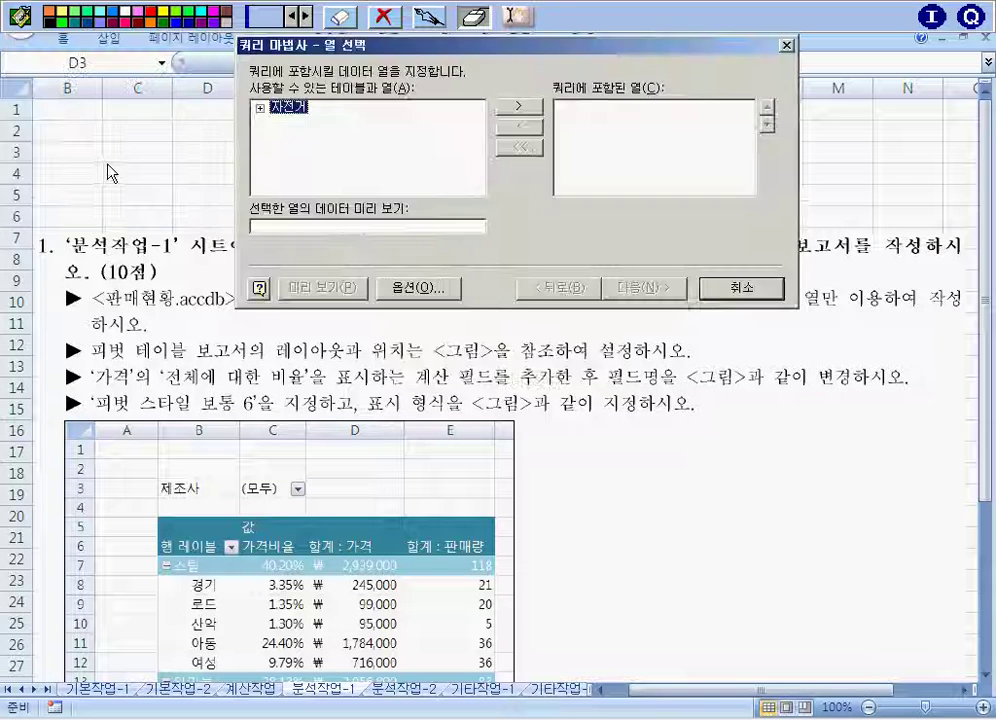
Add the 분류, 제조사, 가격, 판매량 and 프레임 columns of the 자전거 table to the query
click(259, 106)
drag(343, 47, 294, 19)
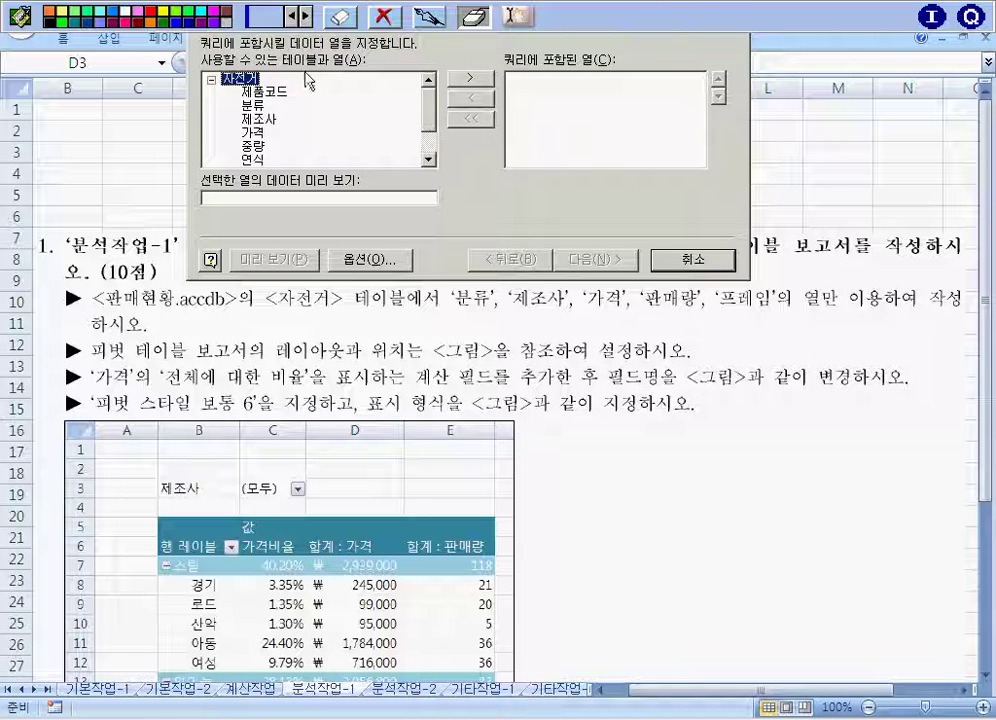
double_click(256, 105)
double_click(258, 105)
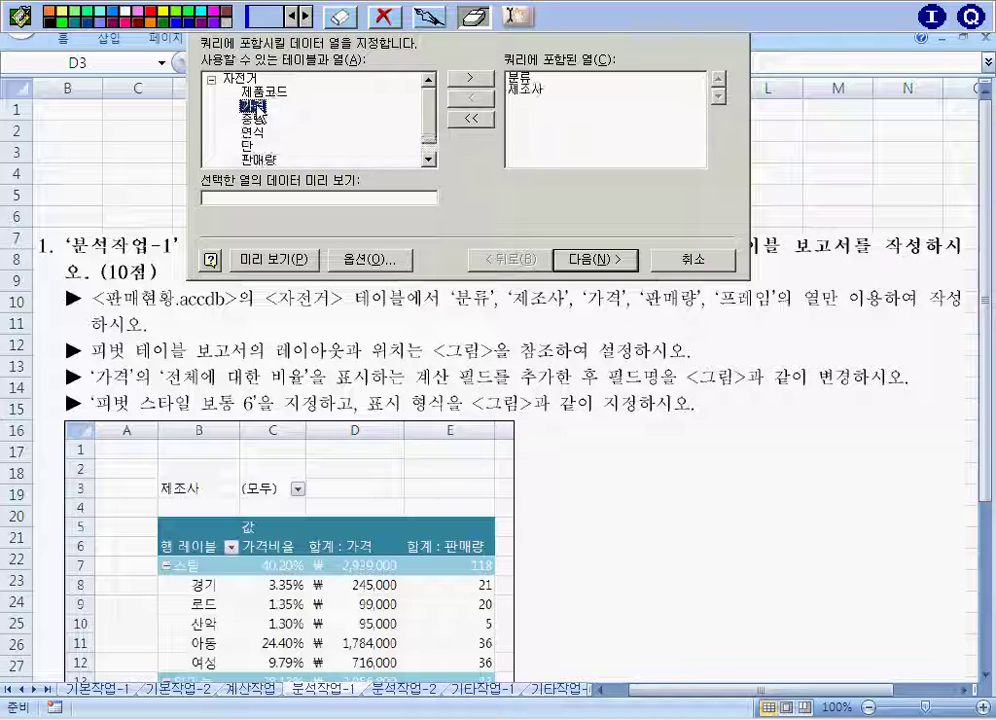
double_click(256, 107)
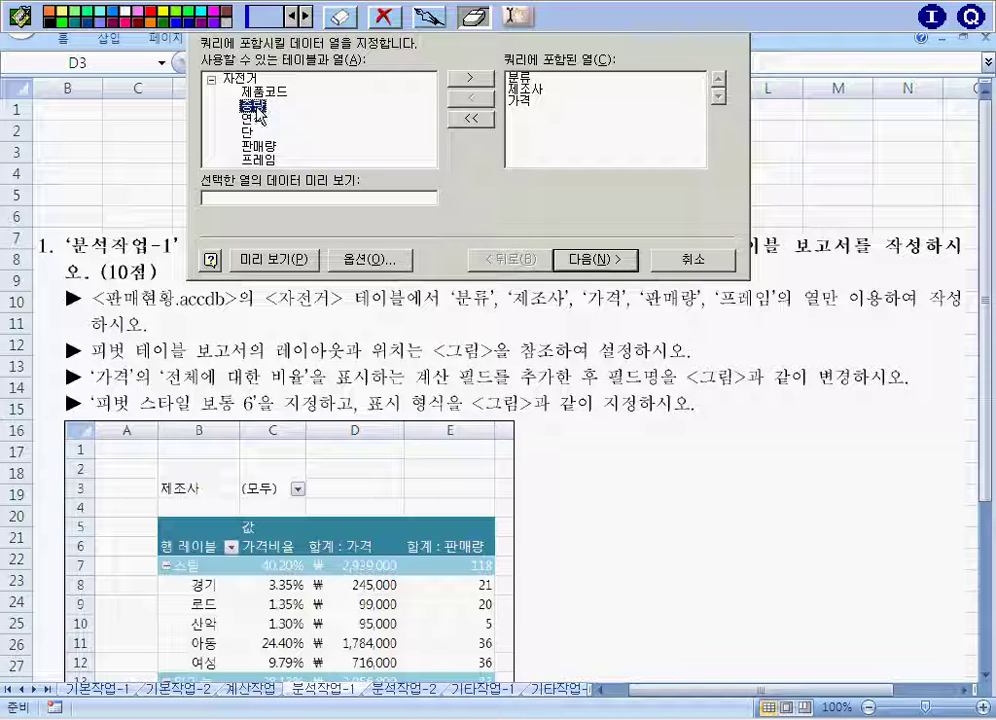
double_click(259, 147)
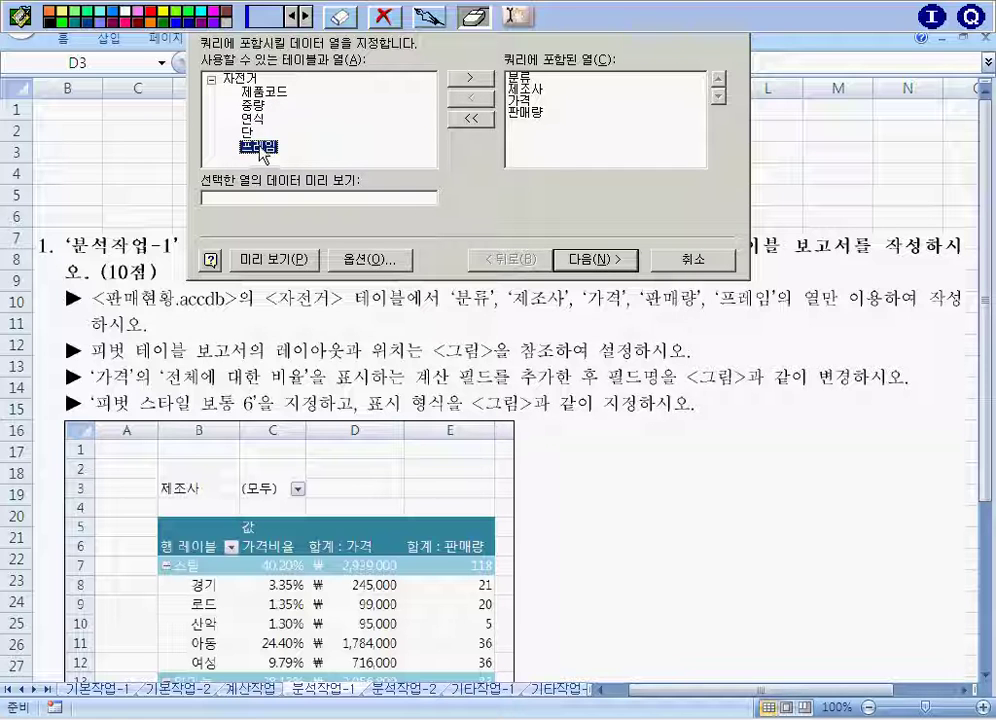
double_click(260, 148)
Complete the query wizard without filtering or sorting, returning the data to Excel
click(596, 259)
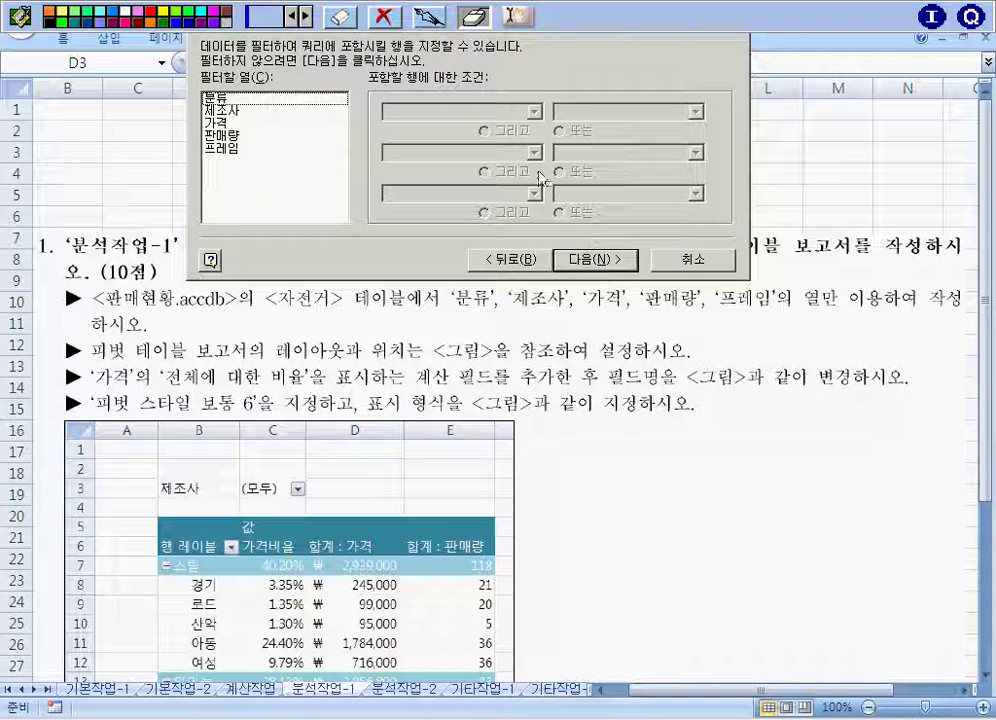
click(596, 259)
click(596, 259)
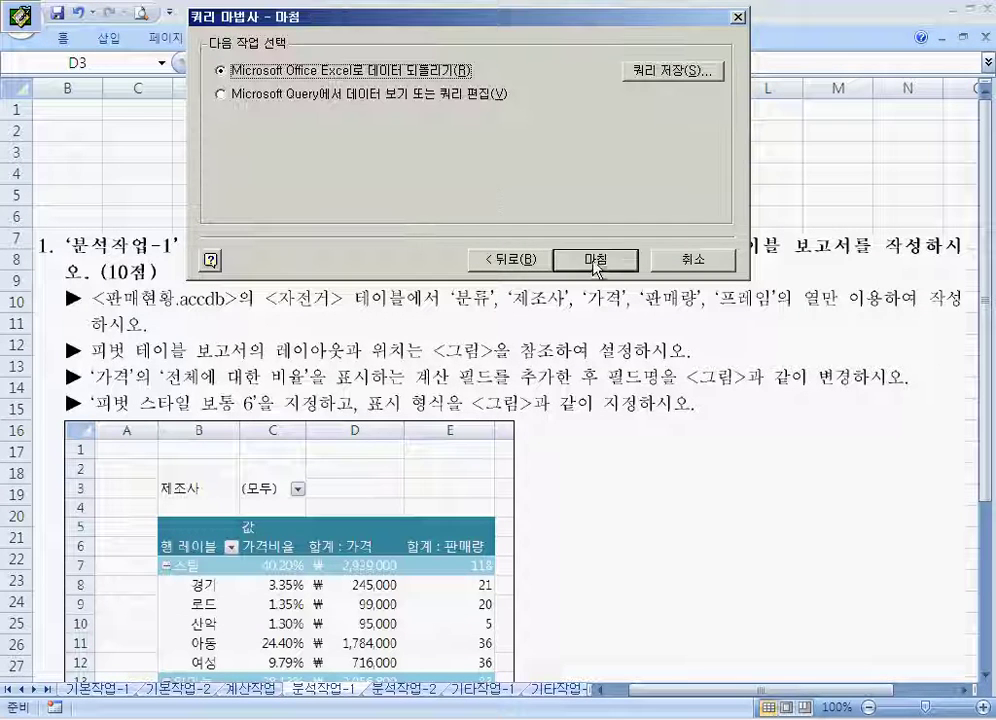
drag(367, 31, 407, 118)
click(643, 347)
drag(650, 325, 525, 215)
click(14, 22)
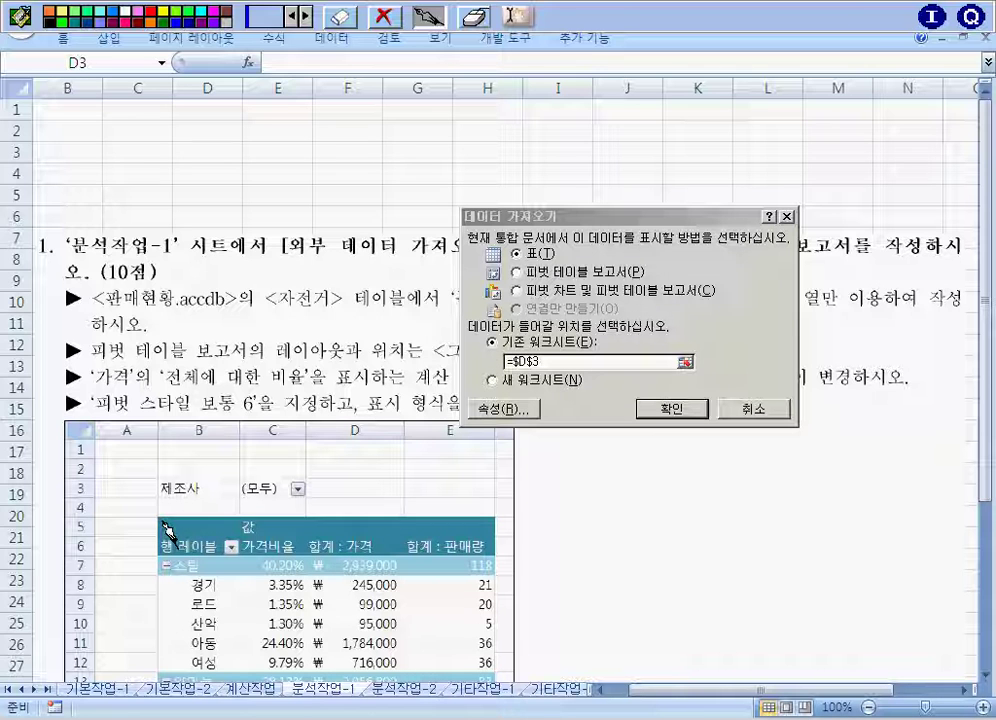
mouse_move(163, 521)
mouse_down()
mouse_move(165, 535)
mouse_move(233, 534)
mouse_move(180, 518)
mouse_move(203, 530)
mouse_up()
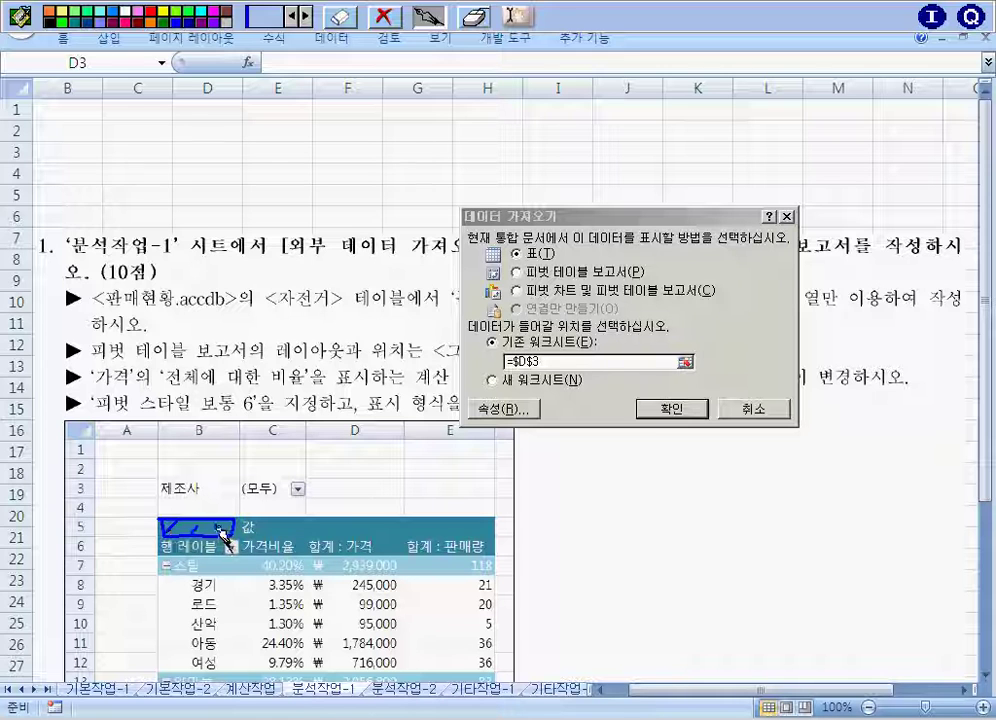
click(155, 20)
drag(222, 471, 195, 497)
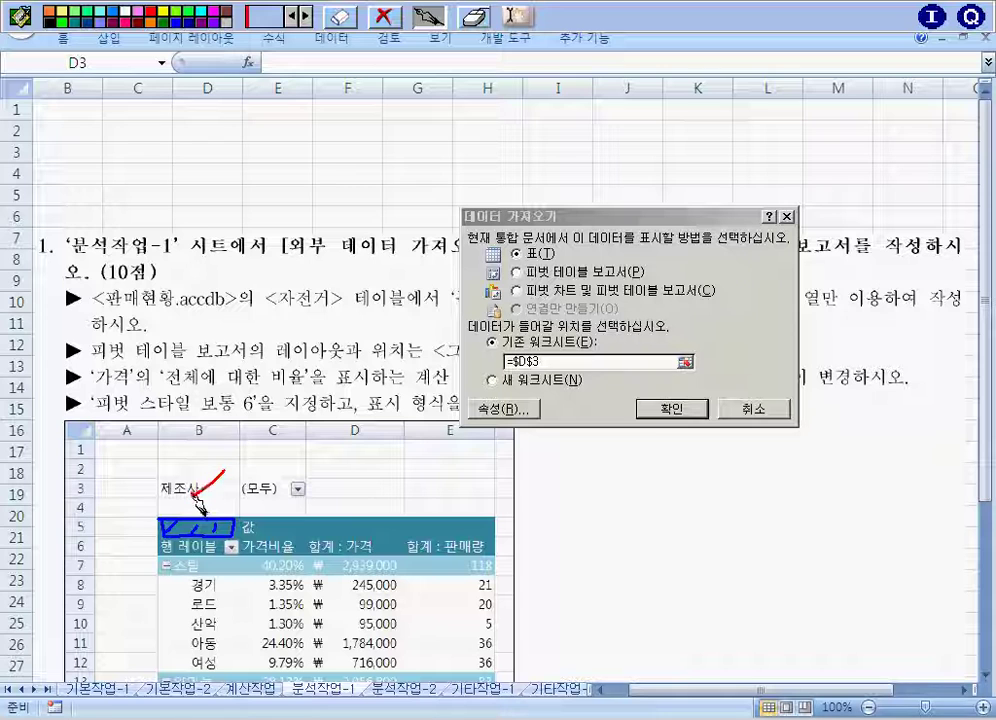
mouse_move(210, 550)
mouse_down()
mouse_move(207, 537)
mouse_move(165, 525)
mouse_move(240, 527)
mouse_up()
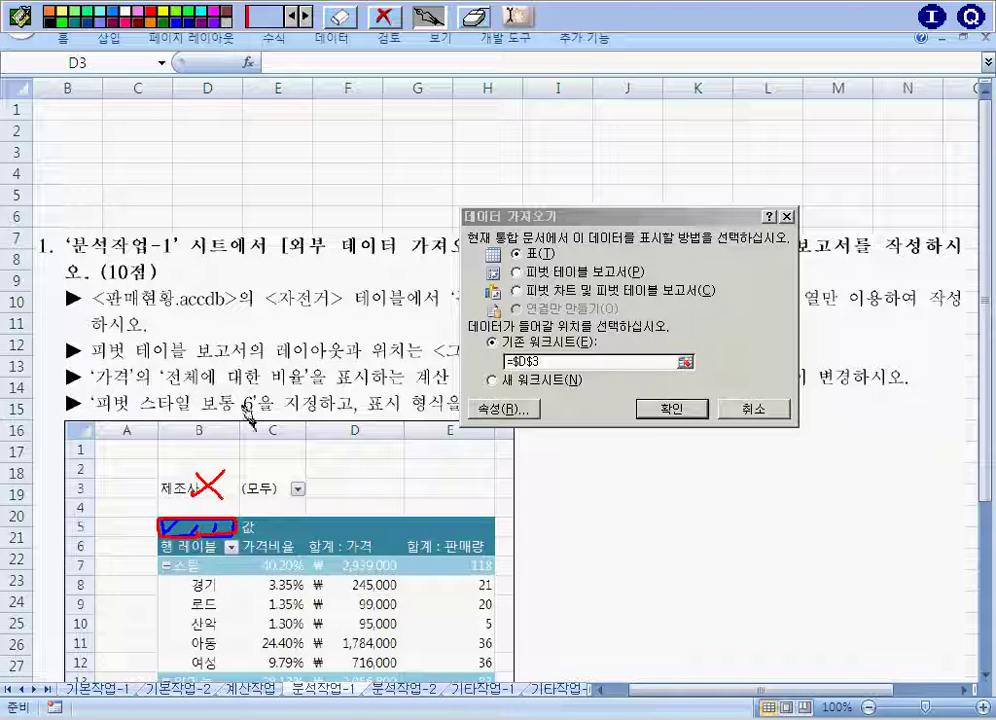
click(476, 19)
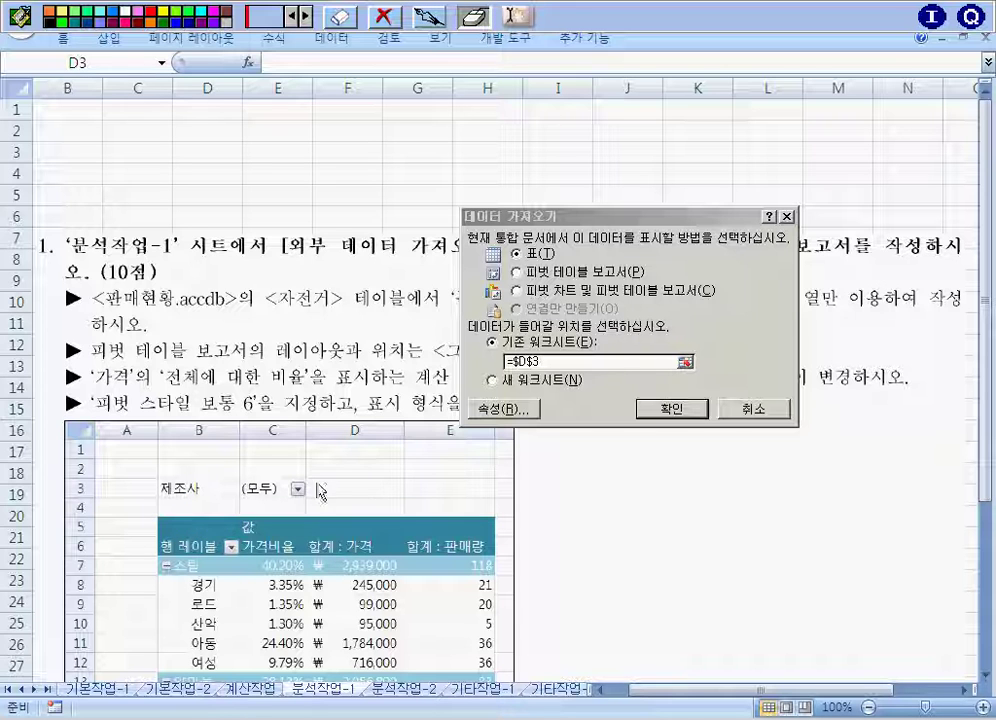
Set cell B5 of the existing worksheet as the destination and import the data as a table
click(207, 153)
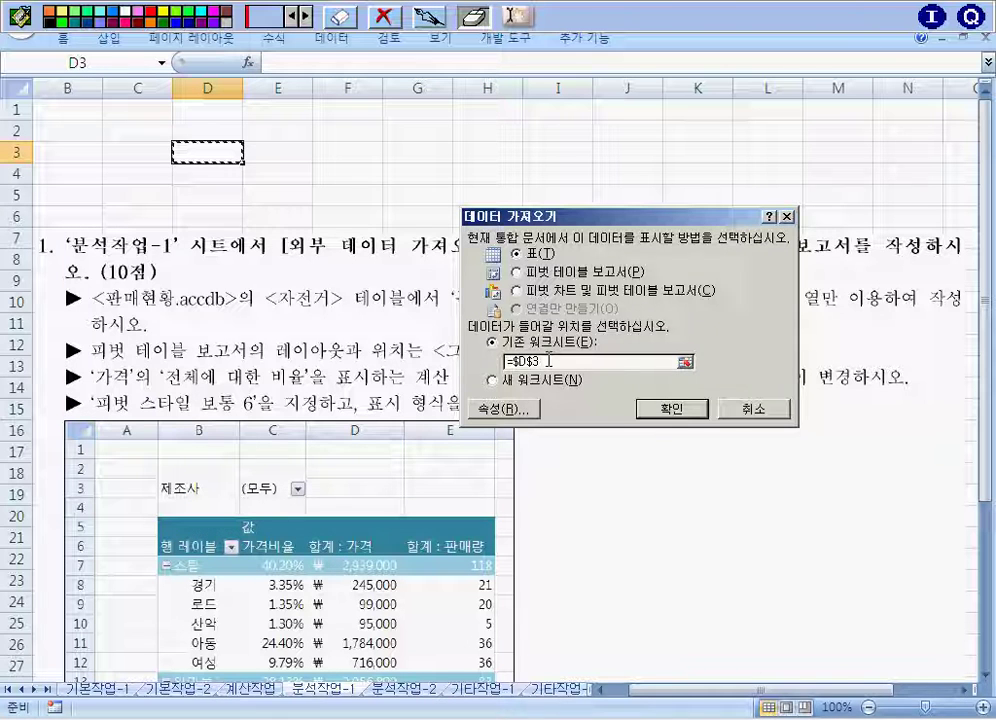
key(BackSpace)
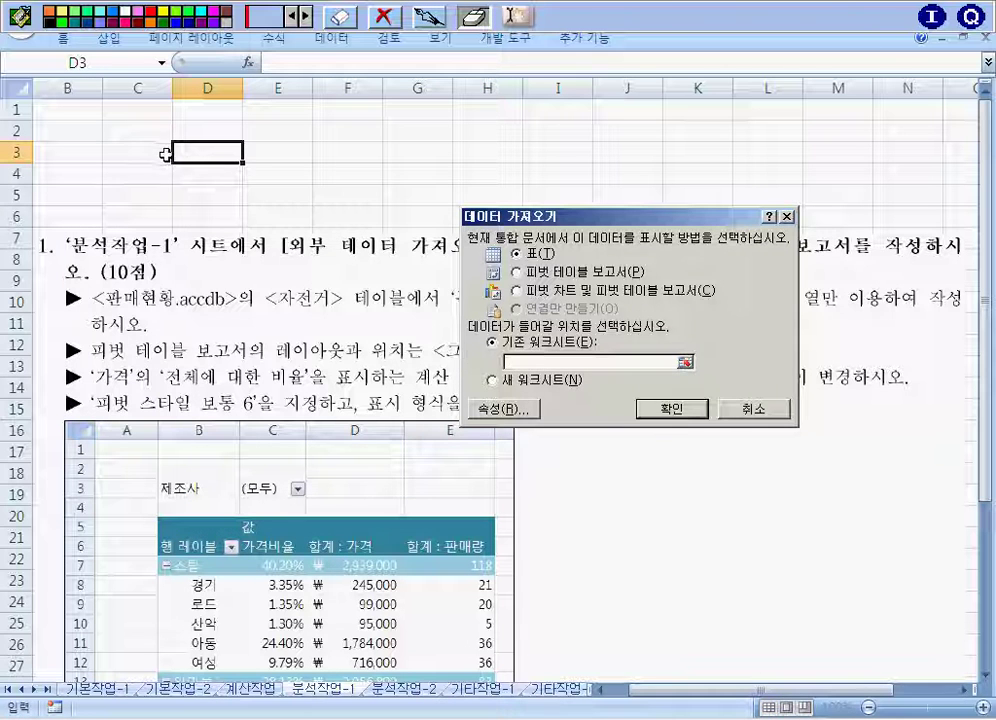
click(60, 195)
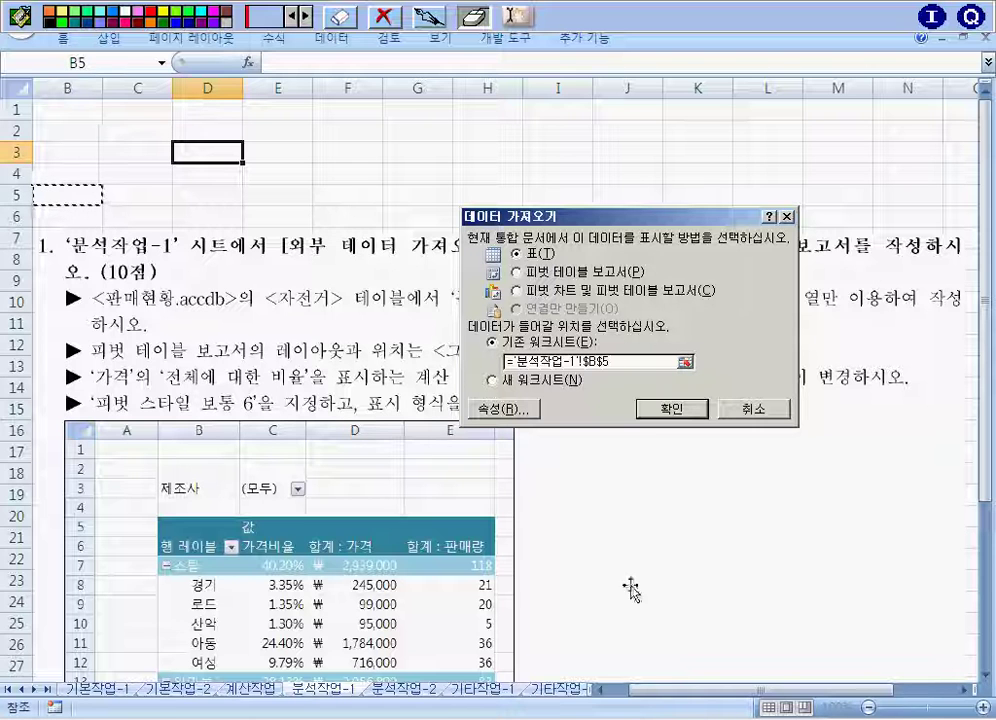
click(600, 690)
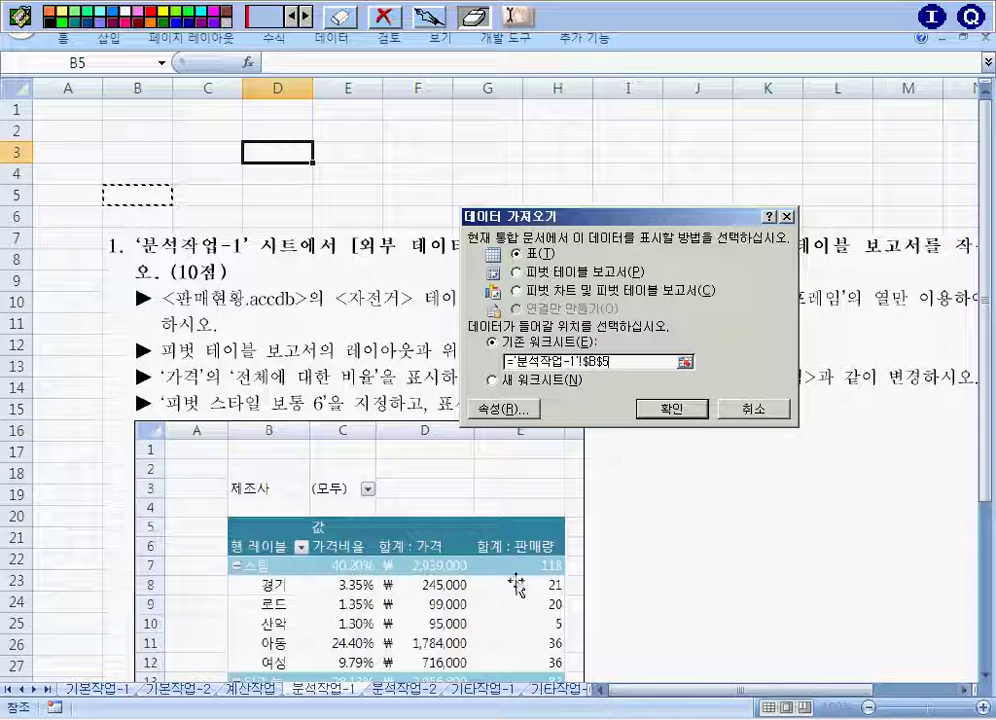
click(669, 408)
Move the question picture clear of the imported table, to start around column G, and look over the imported rows
click(549, 347)
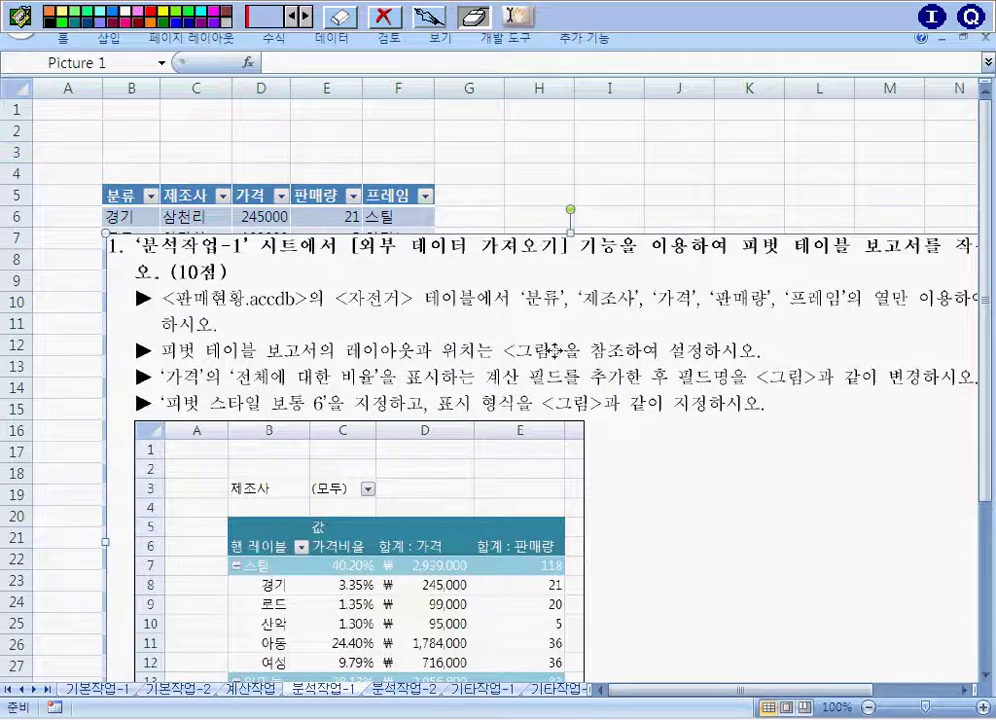
drag(237, 295, 450, 277)
drag(377, 265, 553, 245)
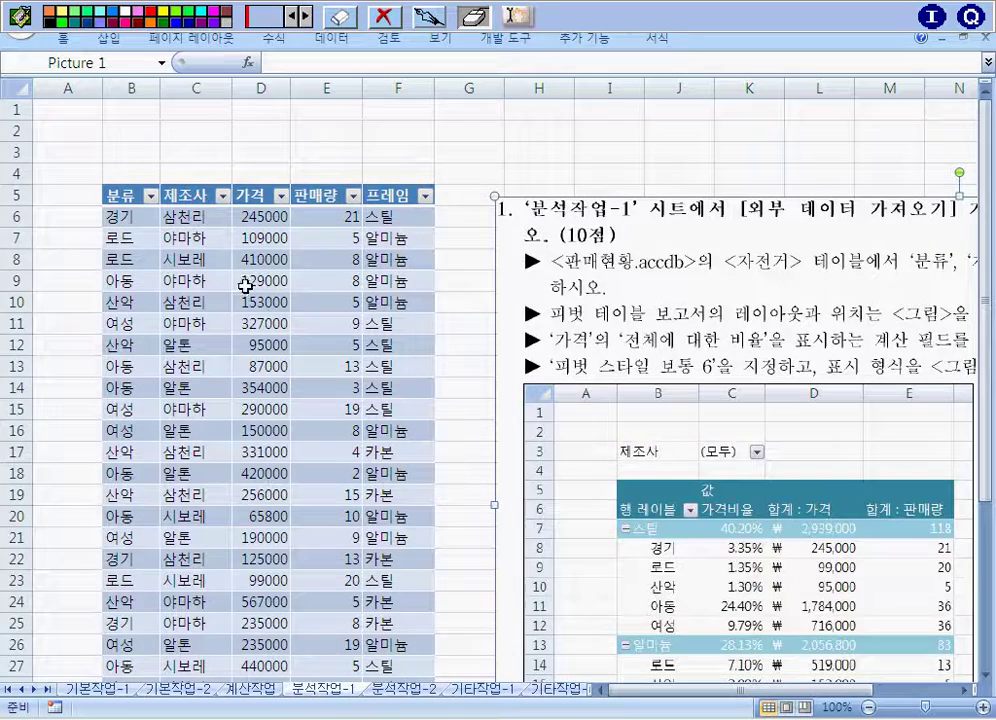
scroll(230, 333, down, 3)
scroll(230, 333, up, 3)
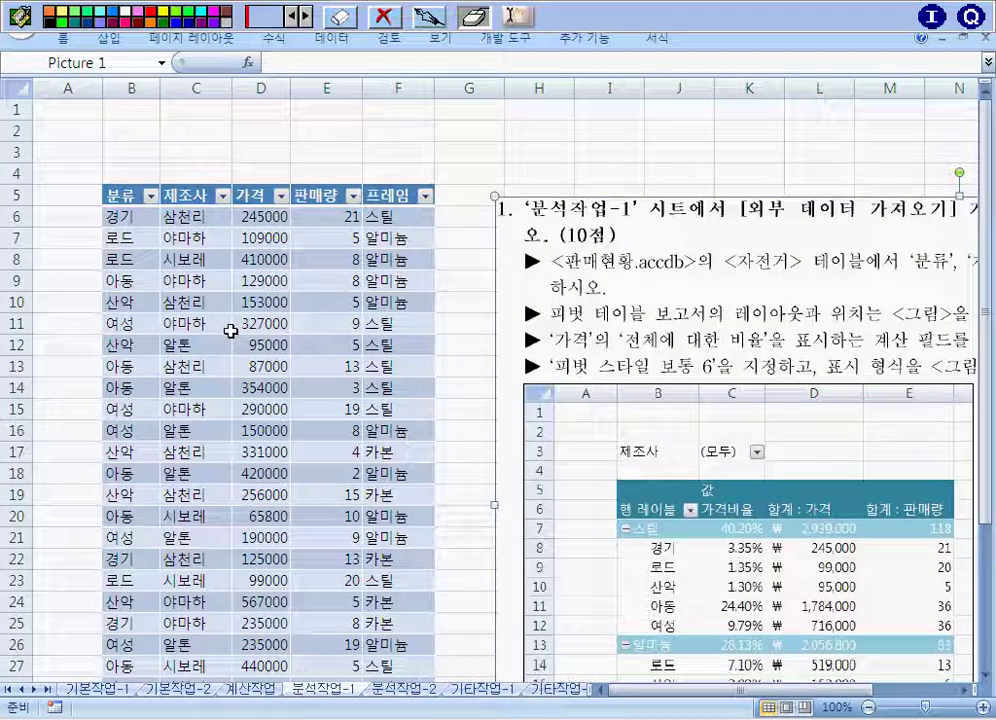
Delete columns B through F together with the imported table
drag(131, 88, 395, 88)
right_click(398, 90)
click(410, 214)
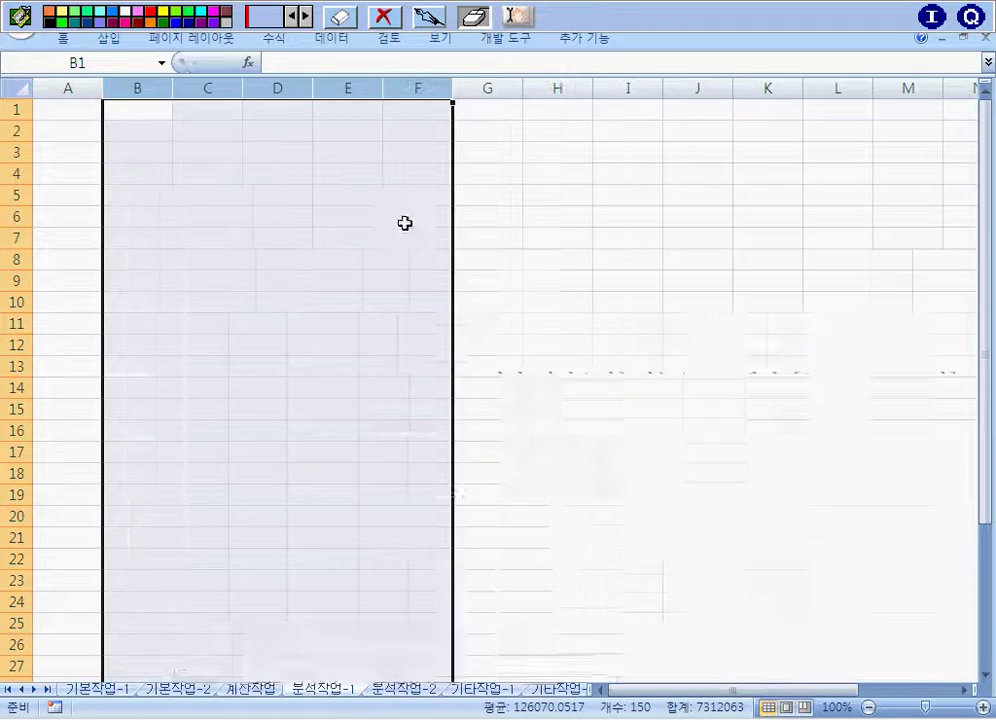
Select cell B5 and start a Microsoft Query import with MS Access Database as the data source
click(125, 188)
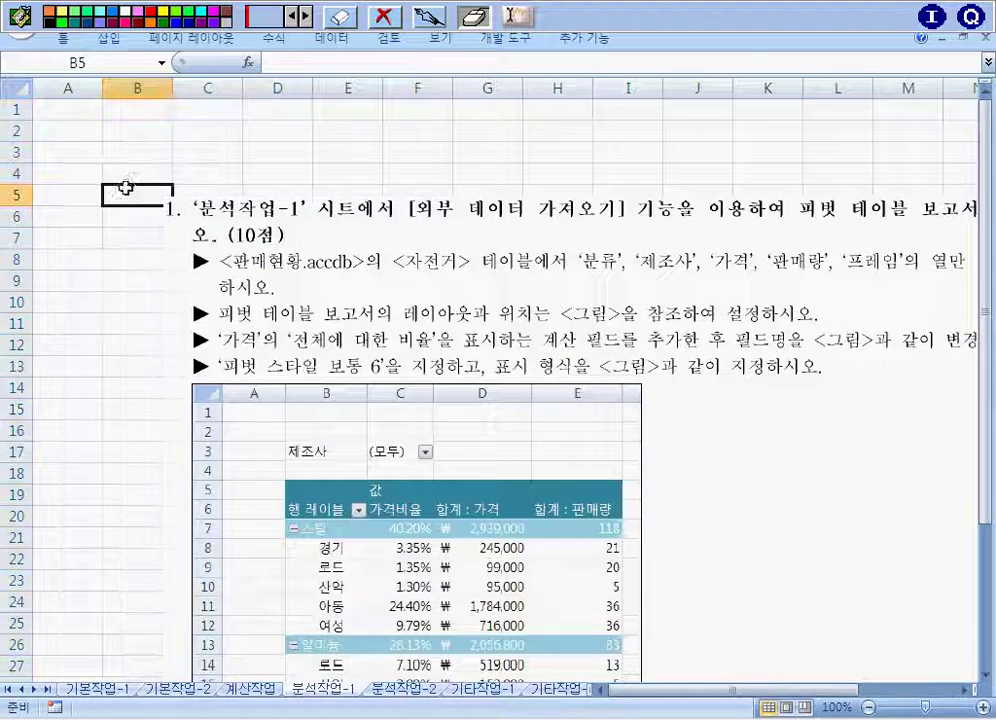
click(332, 38)
click(148, 90)
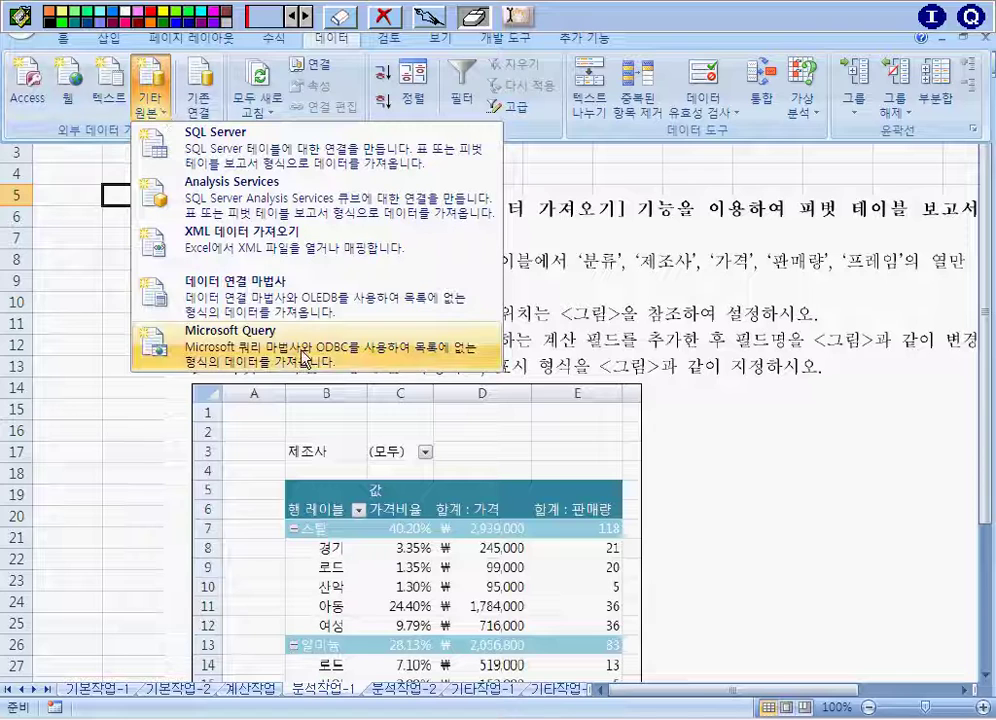
click(245, 343)
double_click(392, 357)
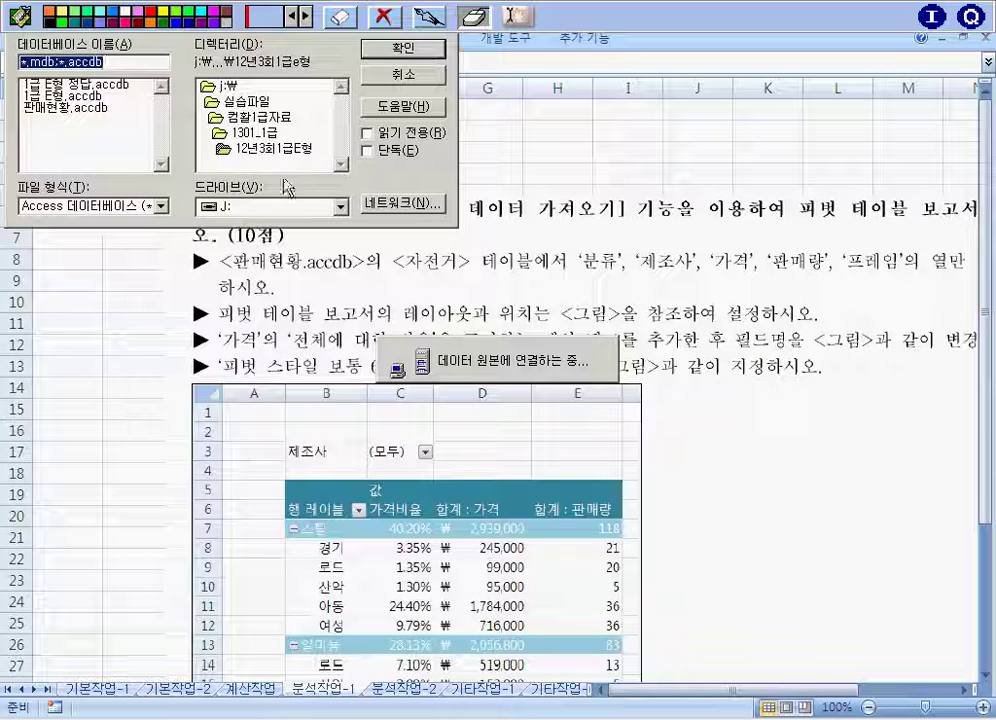
Switch the database browser to drive c: and open the 판매현황.accdb file from its folder
click(265, 205)
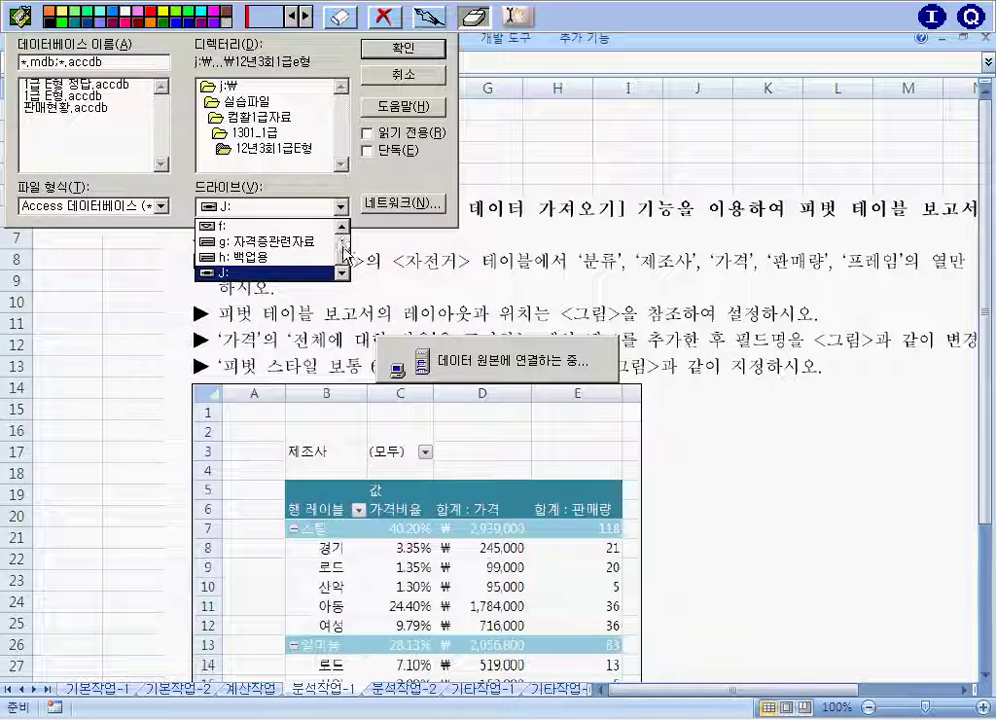
click(215, 226)
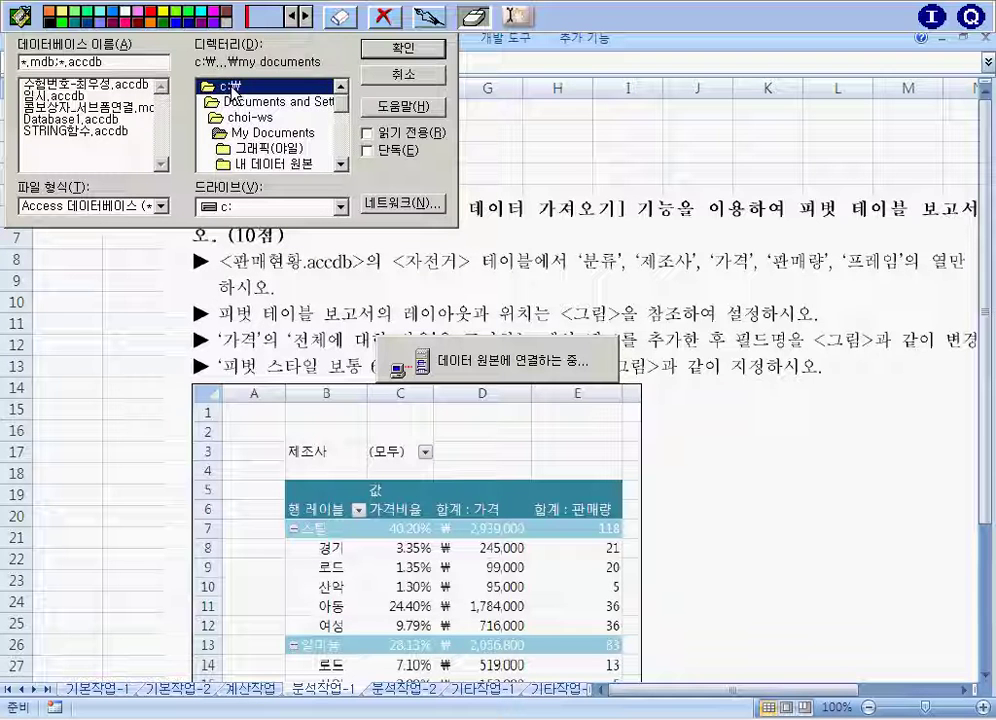
double_click(215, 88)
scroll(290, 150, down, 1)
double_click(276, 164)
double_click(65, 166)
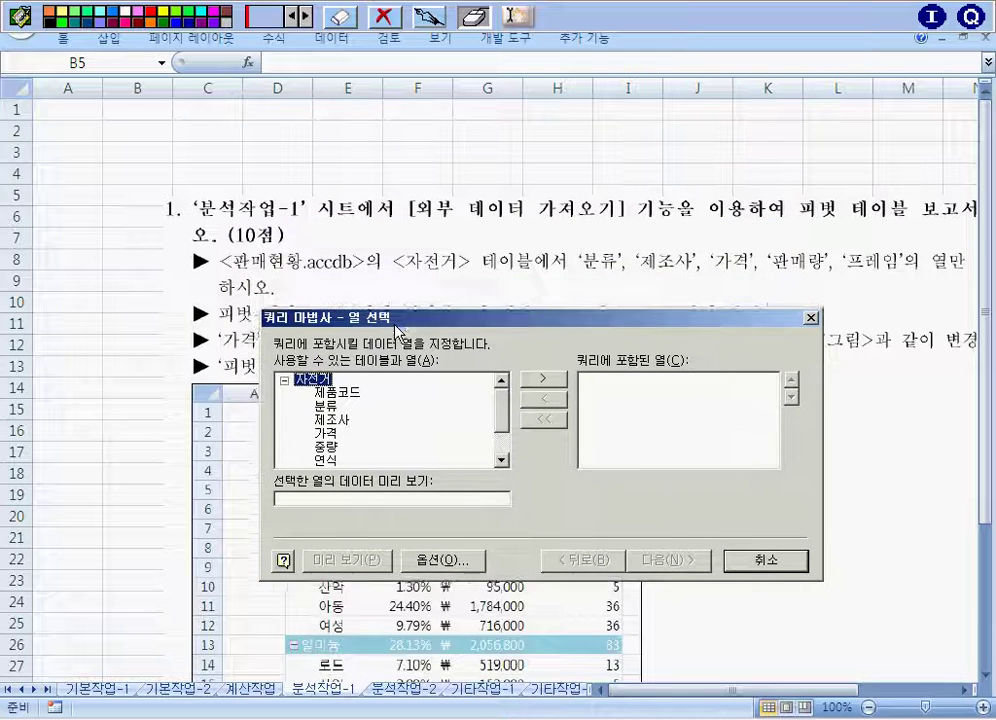
Include the 분류, 제조사, 가격, 판매량 and 프레임 columns of the 자전거 table in the query
double_click(347, 385)
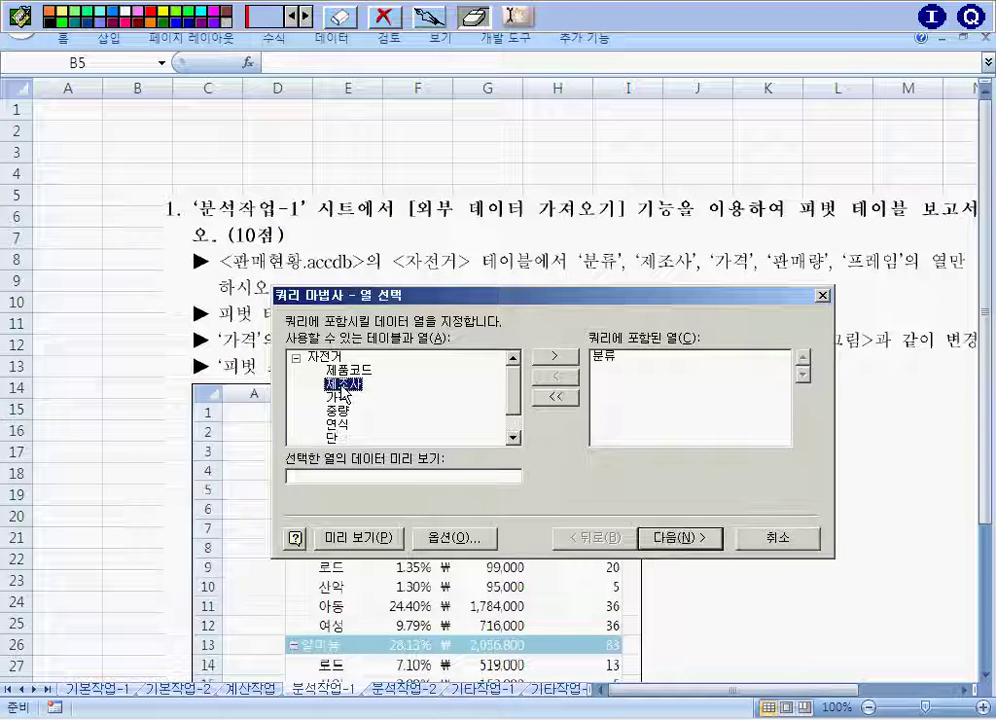
double_click(346, 388)
double_click(343, 385)
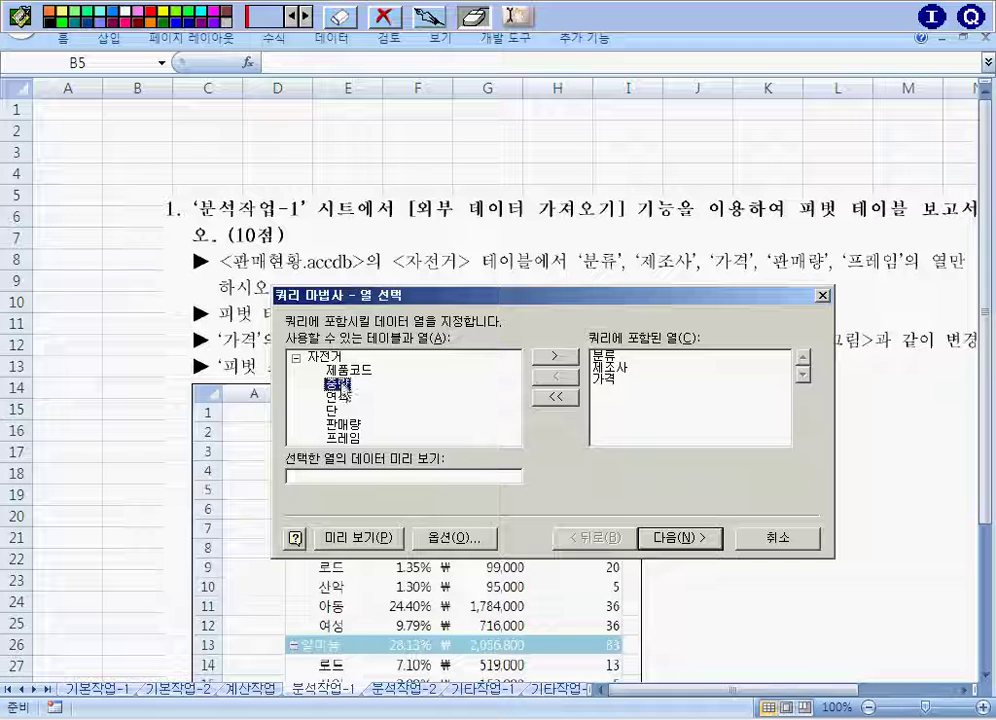
double_click(350, 424)
double_click(352, 432)
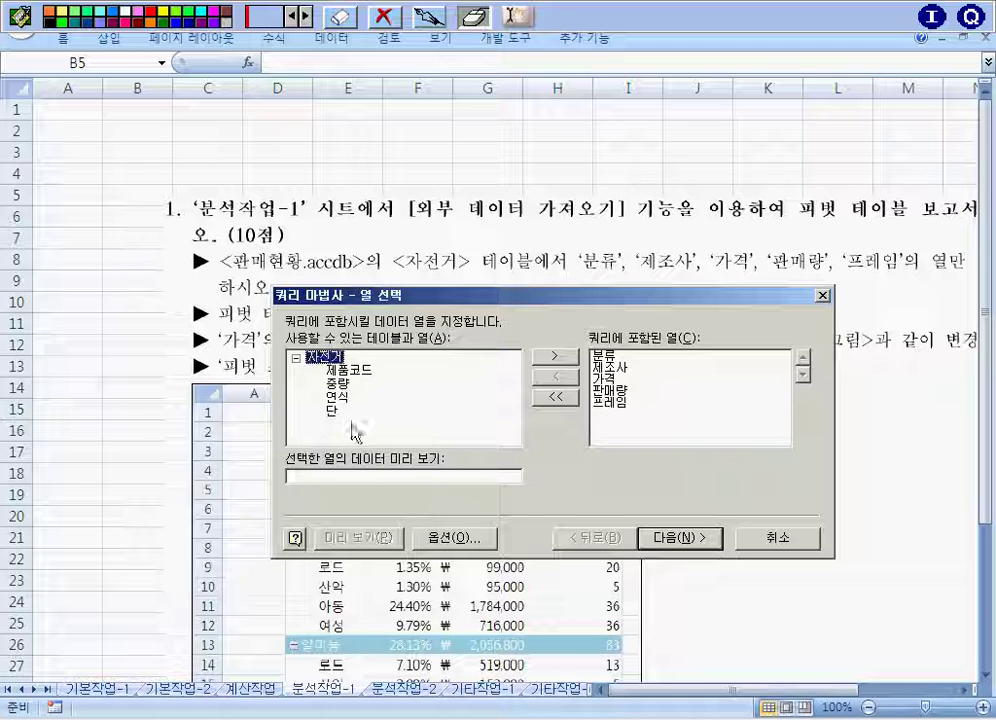
Finish the query without any filter or sort order and return the data as a pivot table report at B5
click(677, 537)
click(693, 539)
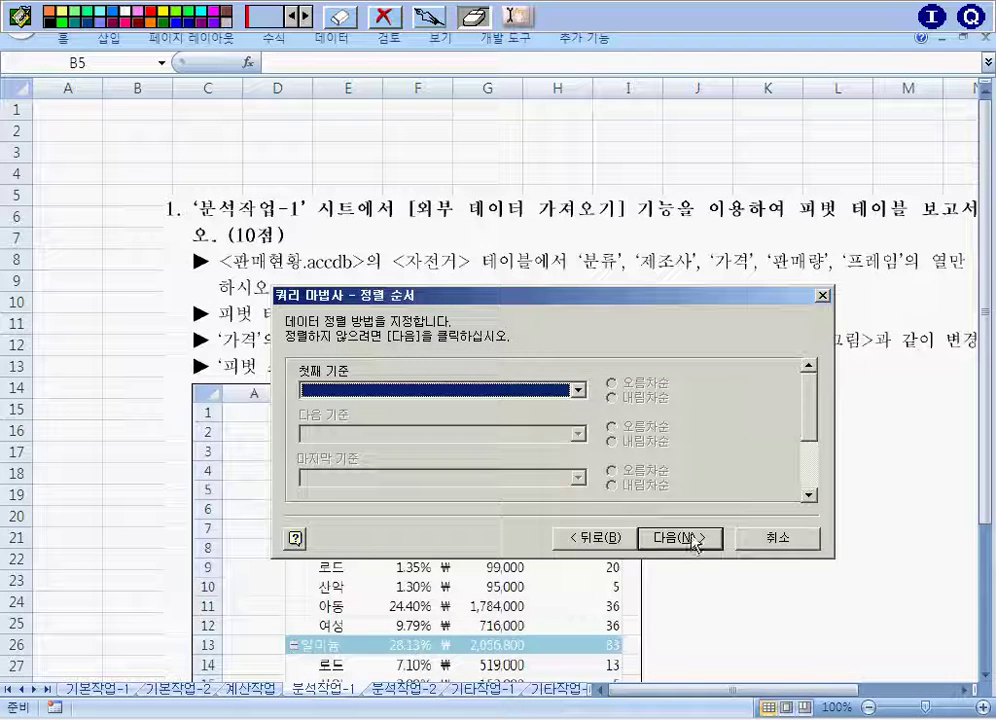
click(693, 539)
click(695, 540)
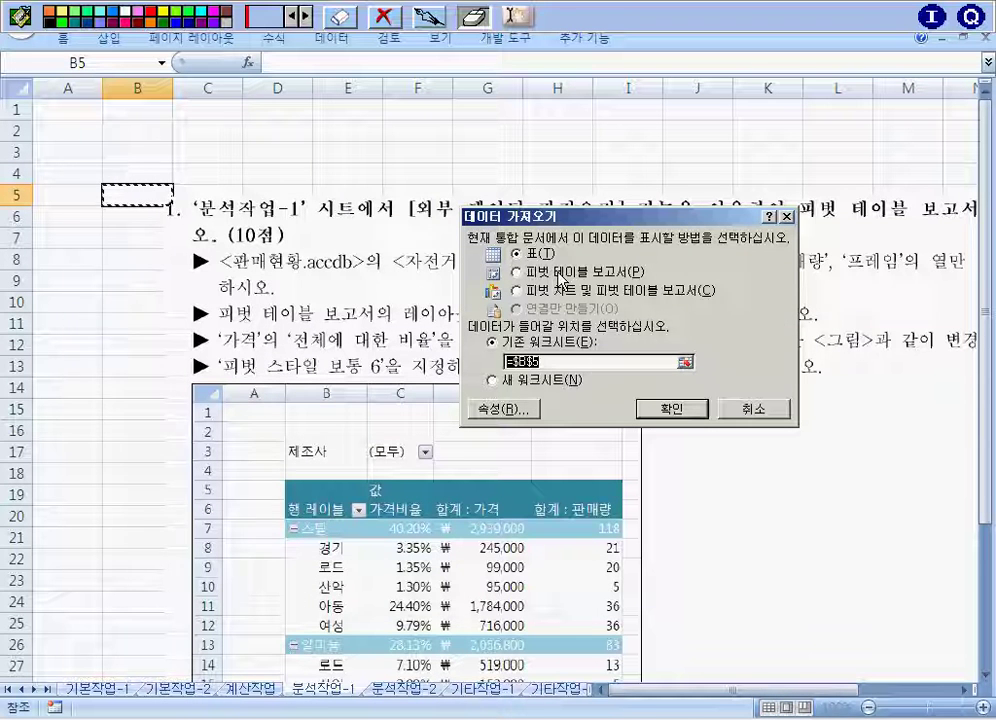
click(552, 274)
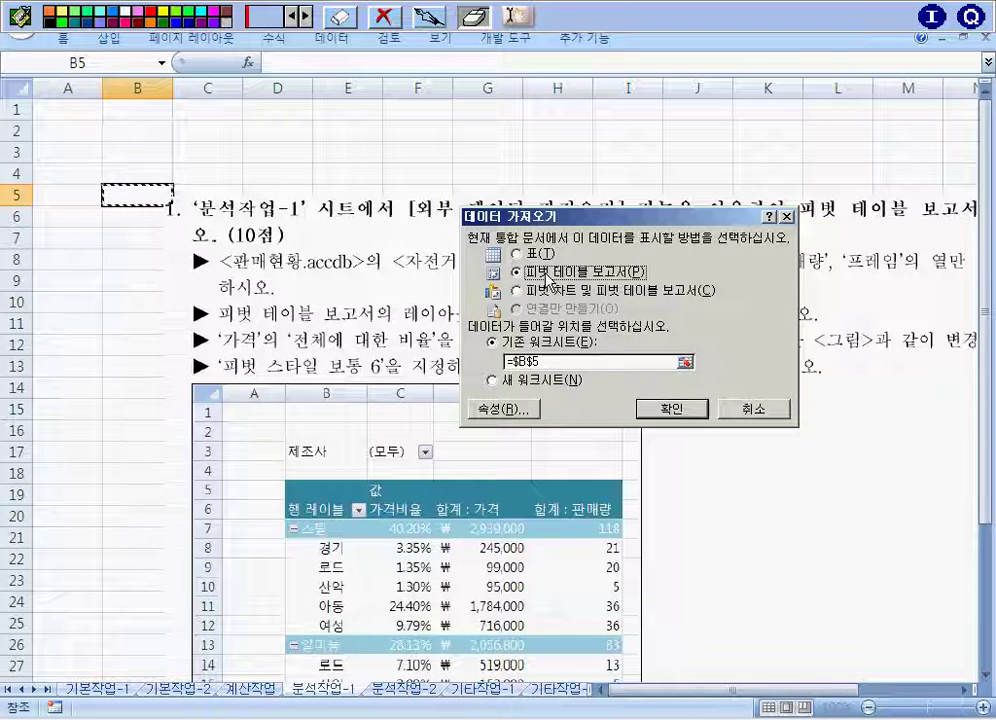
click(690, 410)
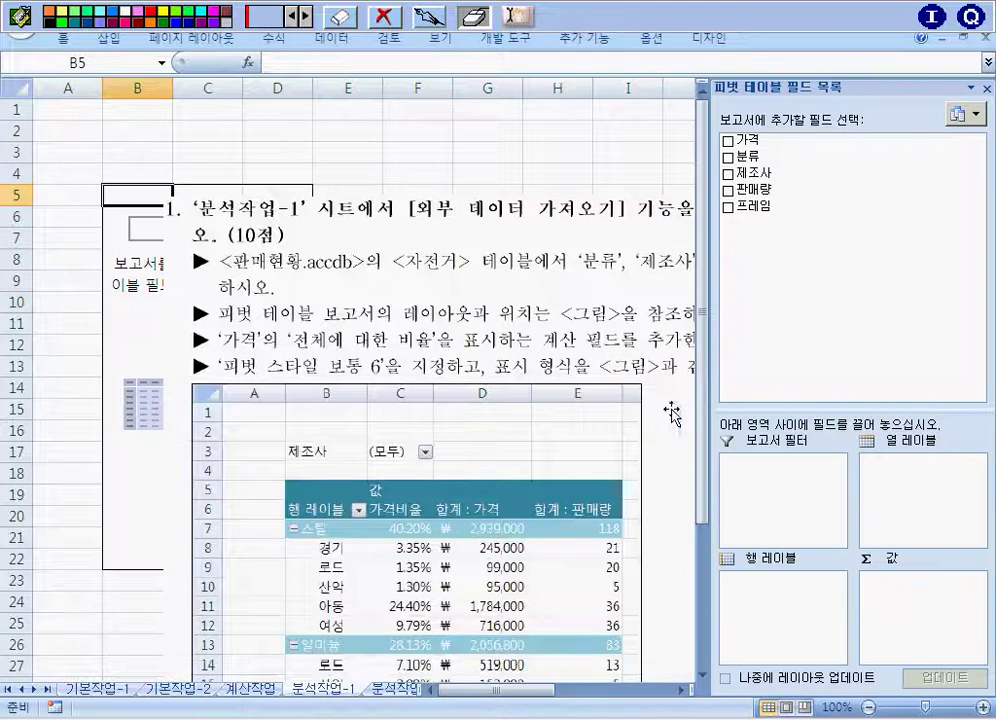
Move the instruction picture a little higher on the sheet so its requirements can be read
click(425, 285)
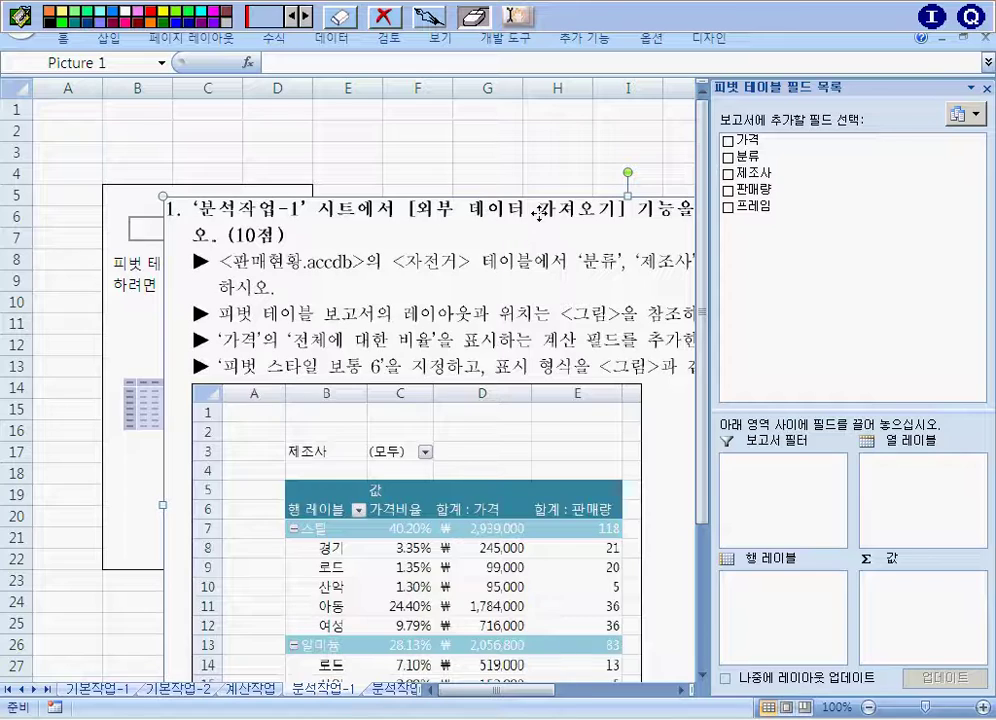
drag(538, 213, 648, 142)
drag(553, 330, 433, 335)
Examine the layout and calculated-field requirements and the sample pivot table for its report filter, row labels and value fields
click(427, 20)
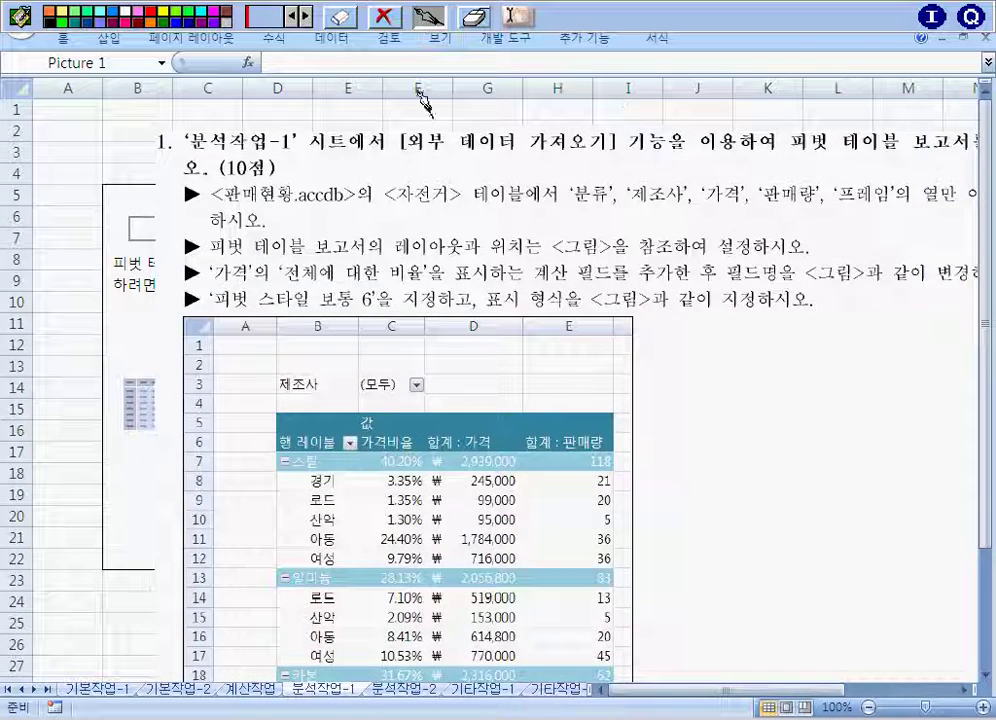
drag(392, 250, 530, 252)
drag(478, 230, 497, 226)
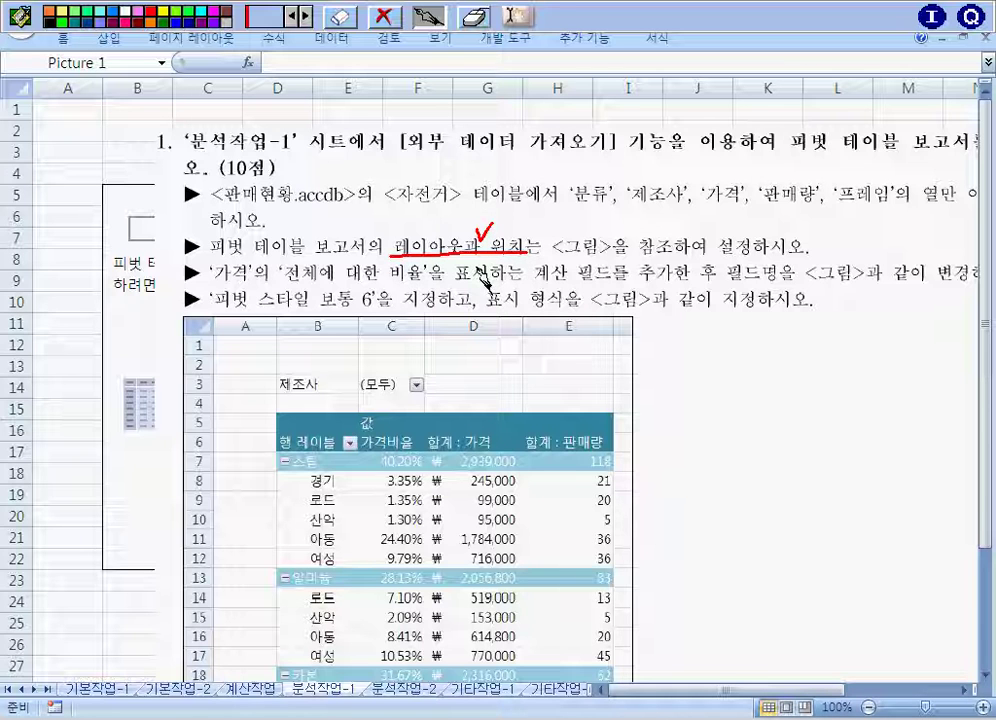
click(473, 16)
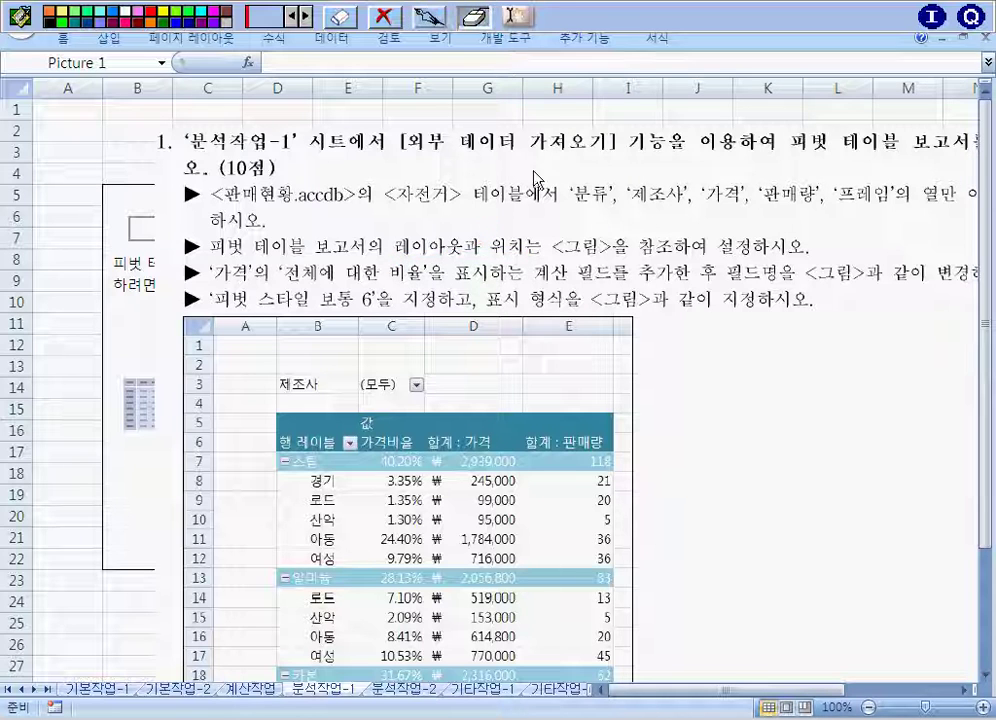
scroll(529, 222, down, 2)
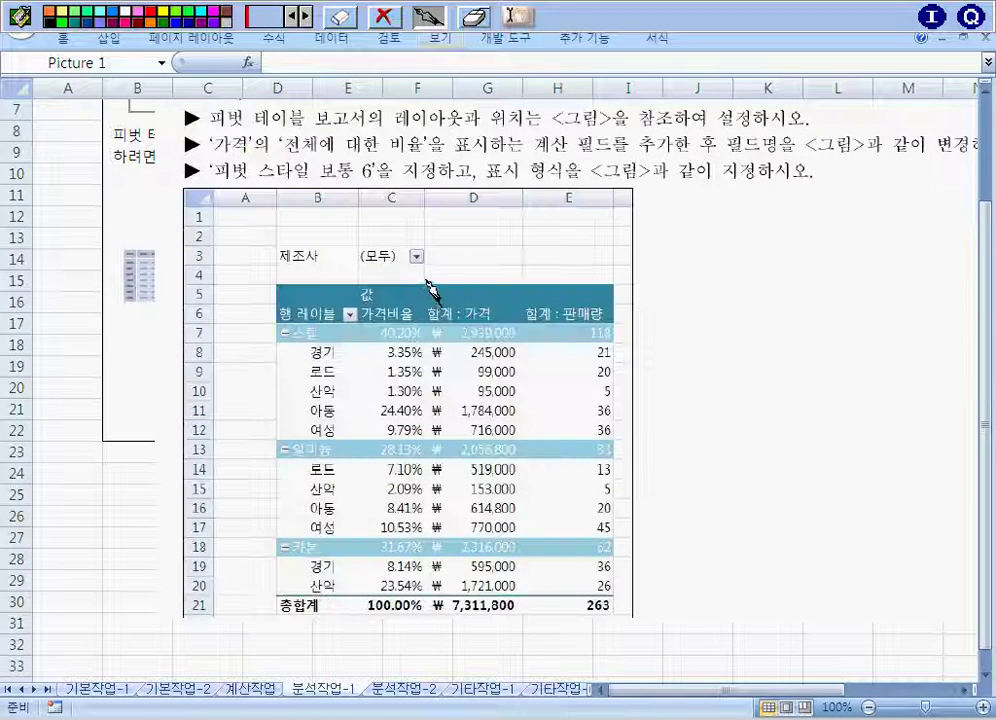
drag(254, 321, 632, 318)
drag(358, 280, 366, 640)
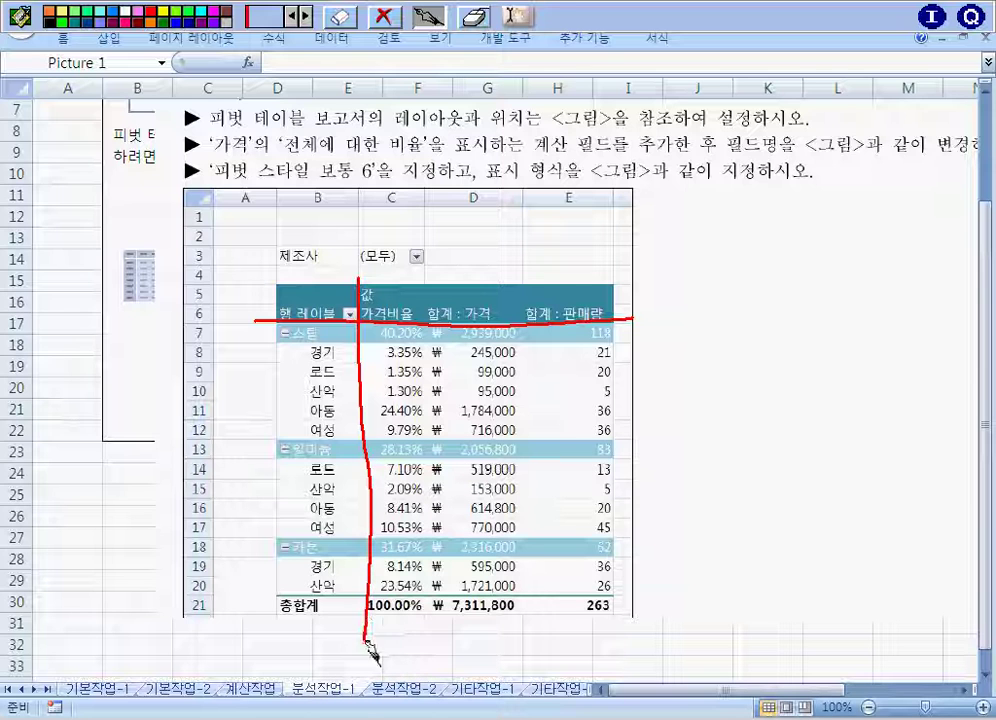
mouse_move(359, 371)
mouse_down()
mouse_move(274, 439)
mouse_move(276, 416)
mouse_up()
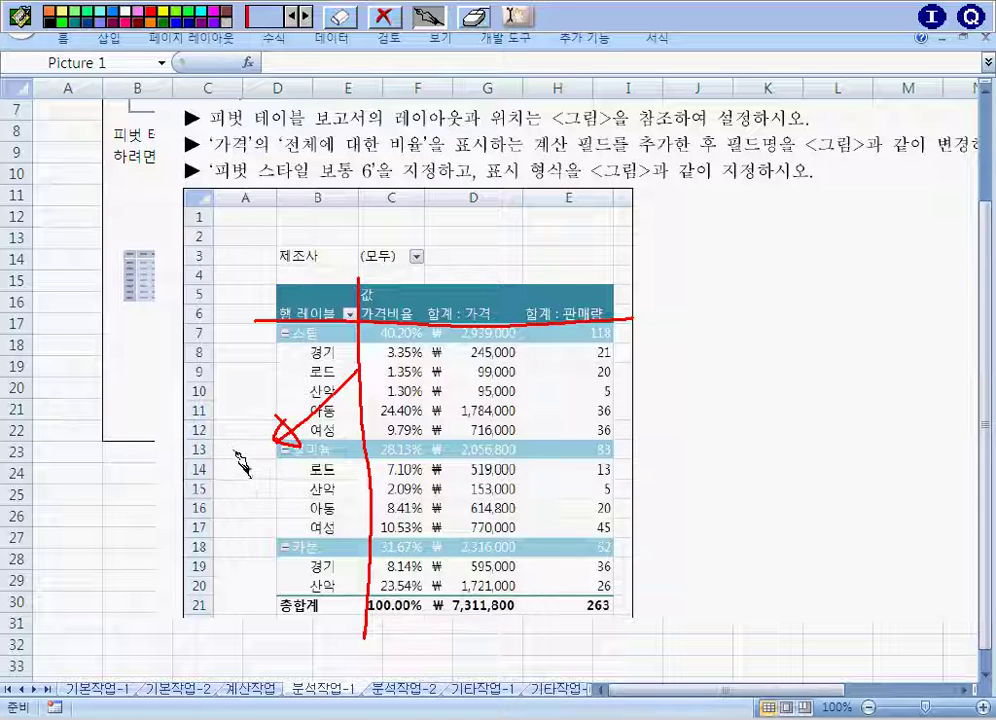
mouse_move(204, 452)
mouse_down()
mouse_move(224, 466)
mouse_move(214, 470)
mouse_move(244, 478)
mouse_up()
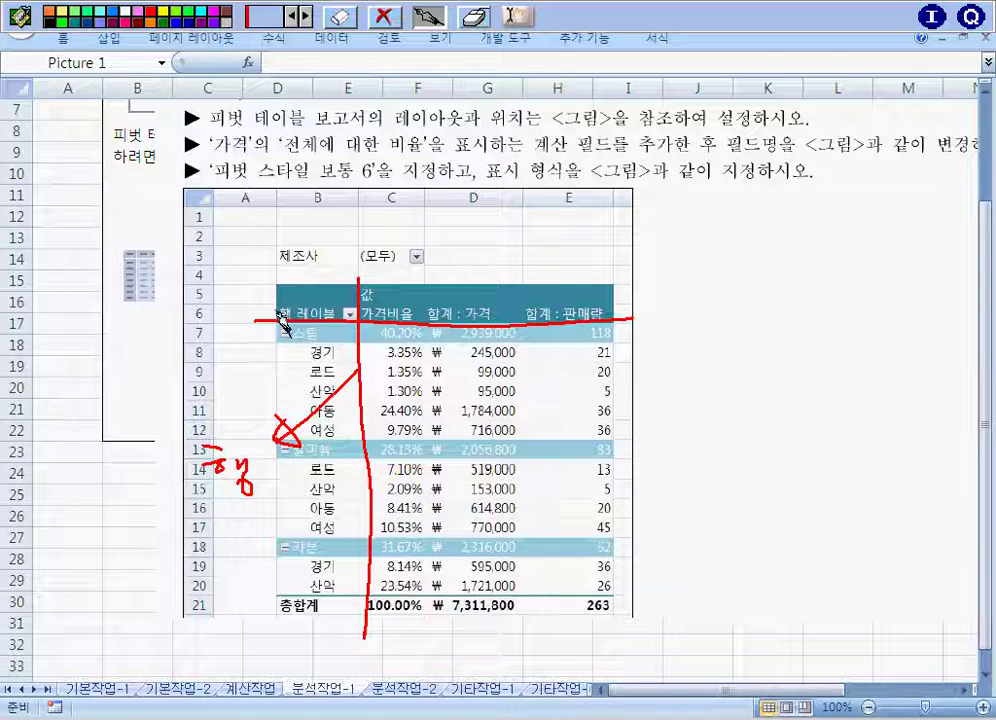
drag(290, 308, 289, 313)
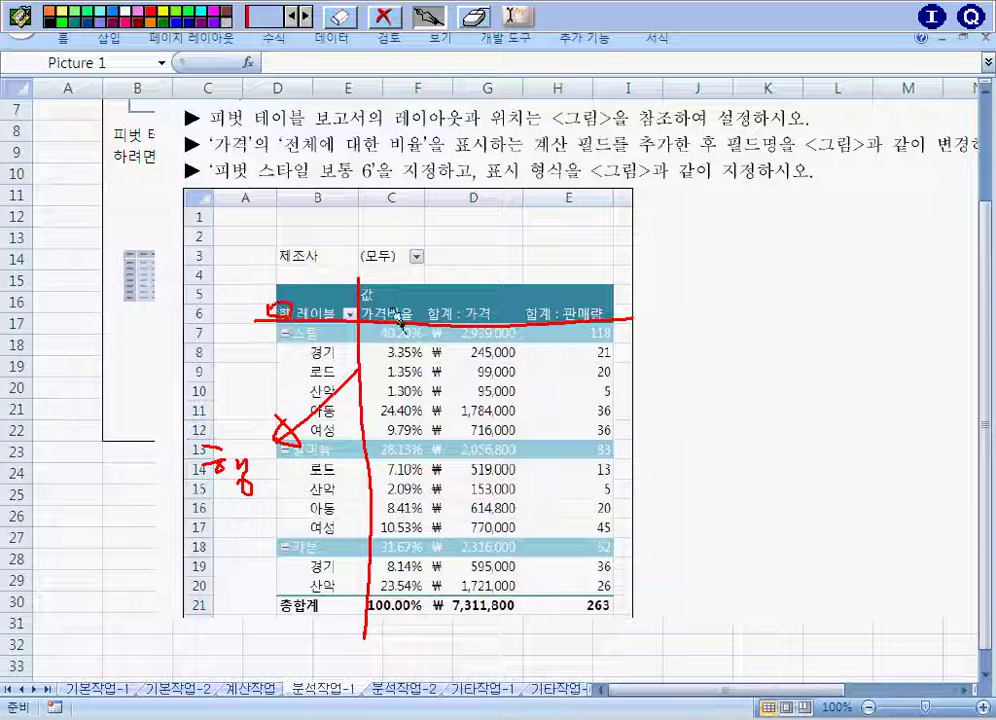
mouse_move(388, 300)
mouse_down()
mouse_move(450, 284)
mouse_move(470, 265)
mouse_up()
drag(278, 266, 432, 268)
mouse_move(278, 266)
mouse_down()
mouse_move(258, 250)
mouse_move(425, 246)
mouse_move(432, 266)
mouse_up()
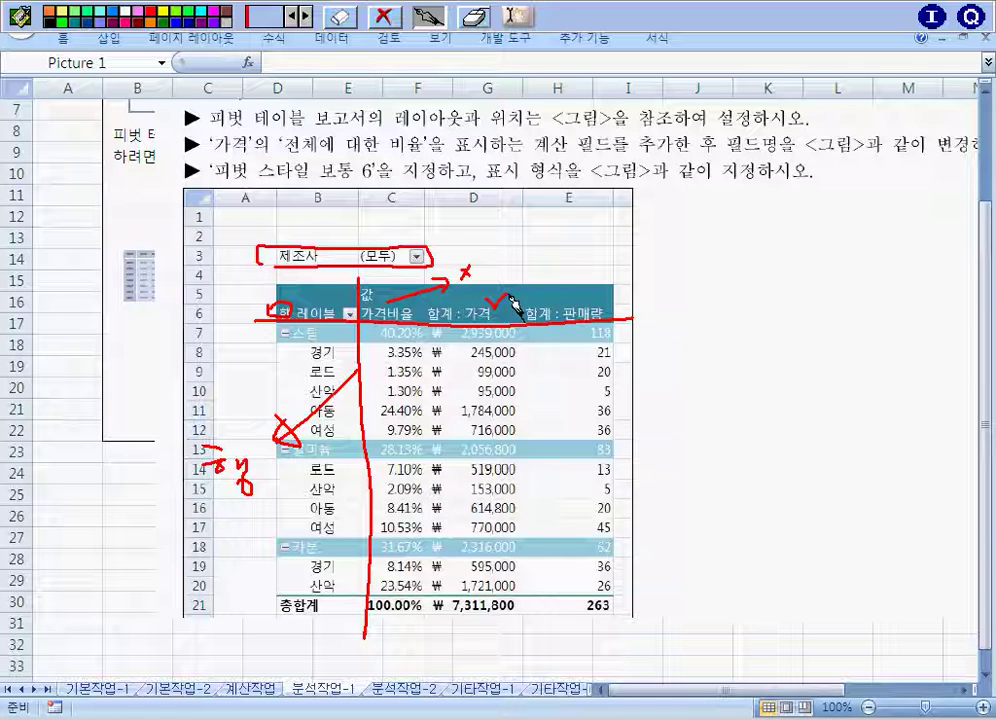
drag(561, 295, 578, 290)
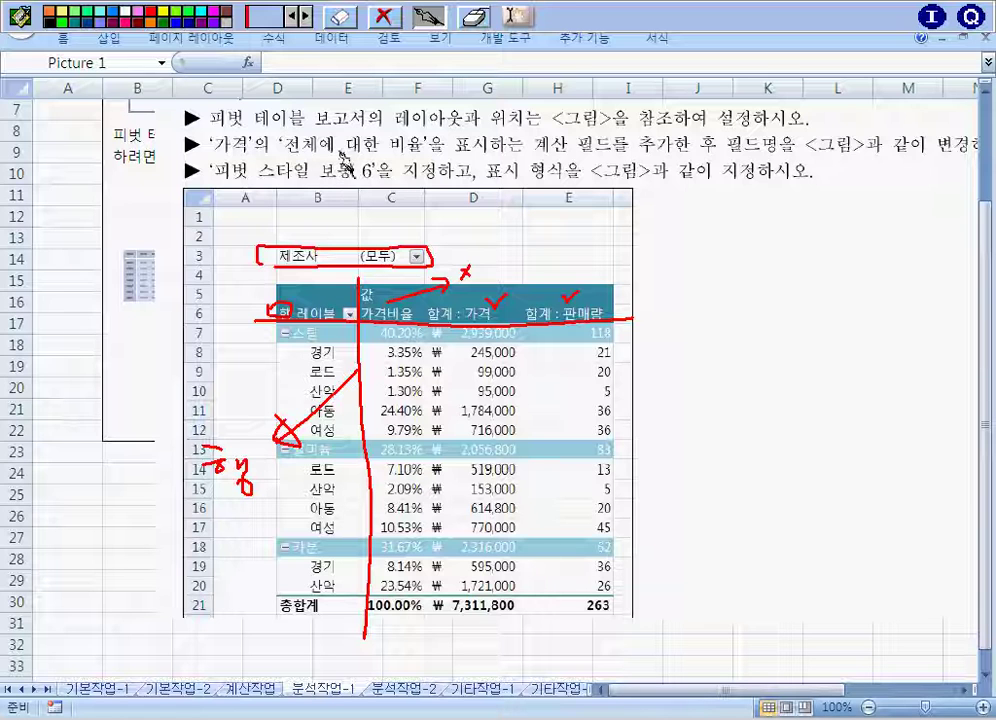
mouse_move(513, 147)
mouse_down()
mouse_move(592, 148)
mouse_move(527, 160)
mouse_move(525, 140)
mouse_move(610, 138)
mouse_move(616, 152)
mouse_up()
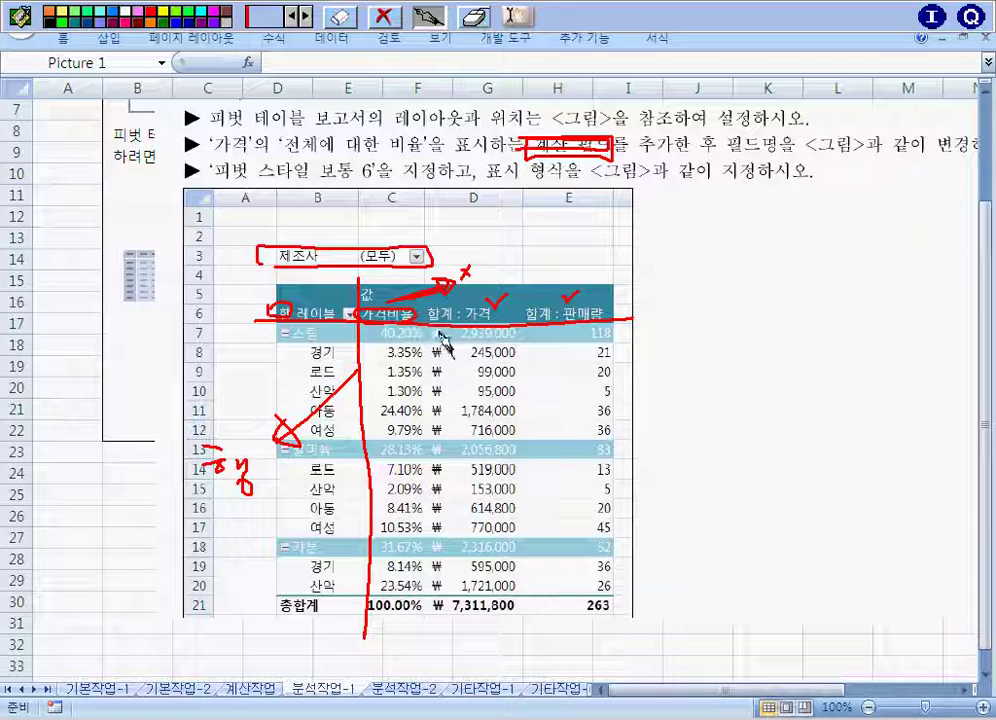
click(474, 16)
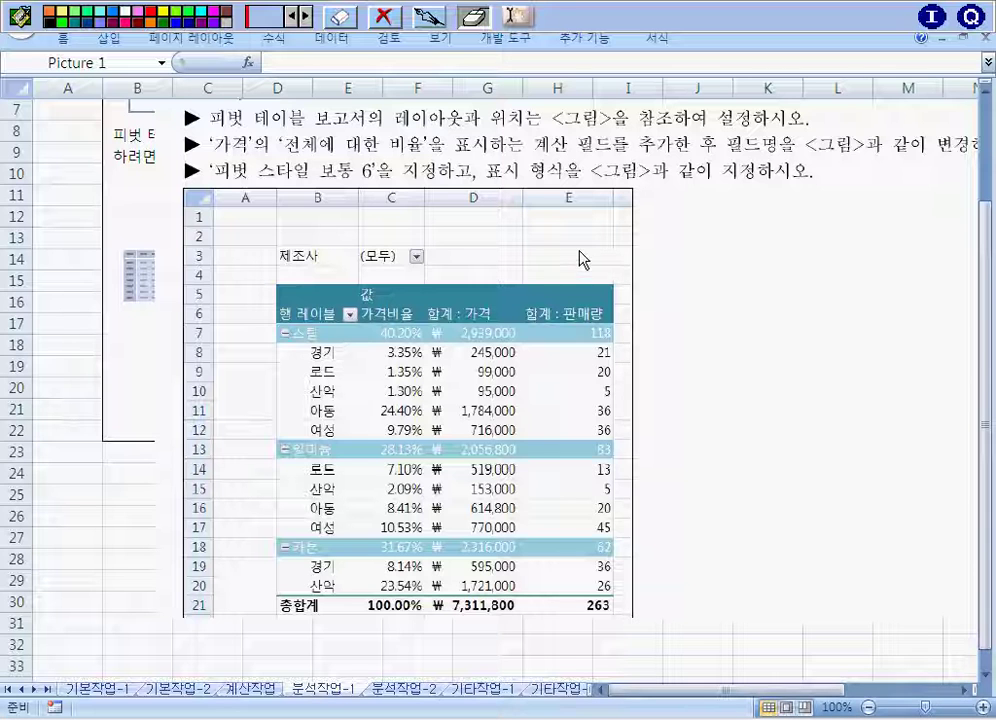
Move the instruction picture clear of the empty pivot table and add 제조사 as the report filter
drag(432, 253, 612, 325)
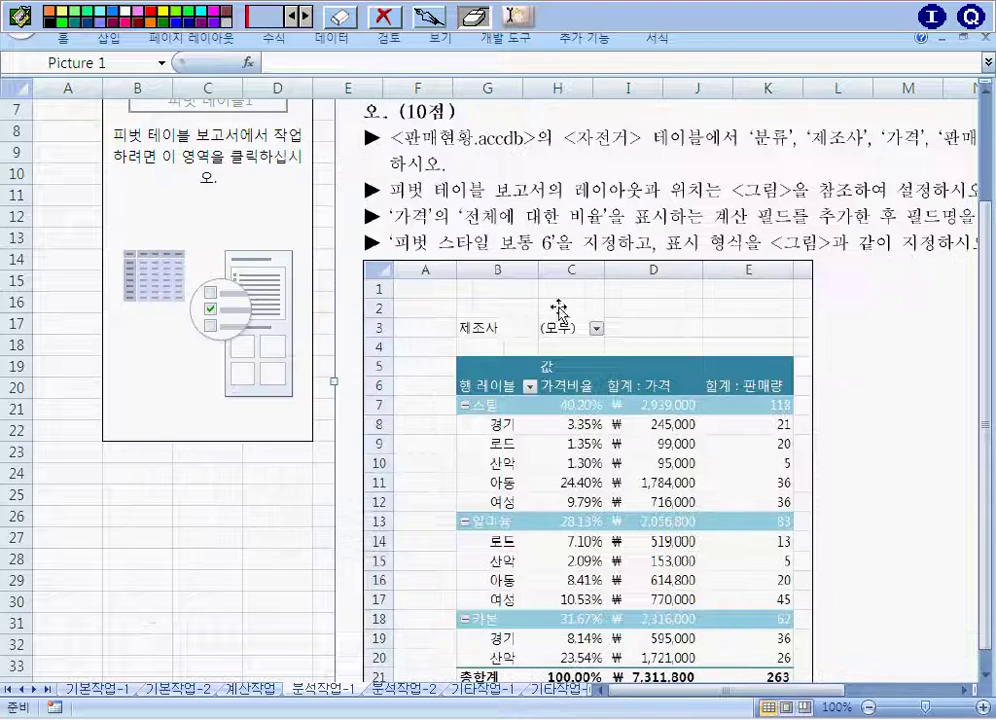
click(280, 213)
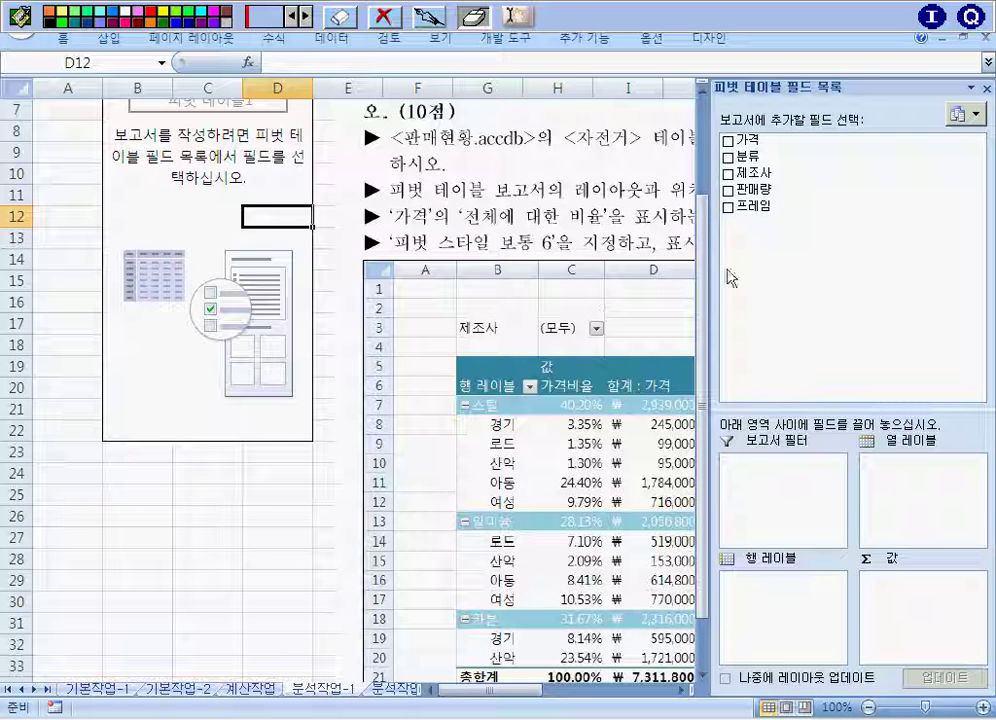
drag(745, 172, 760, 466)
click(245, 210)
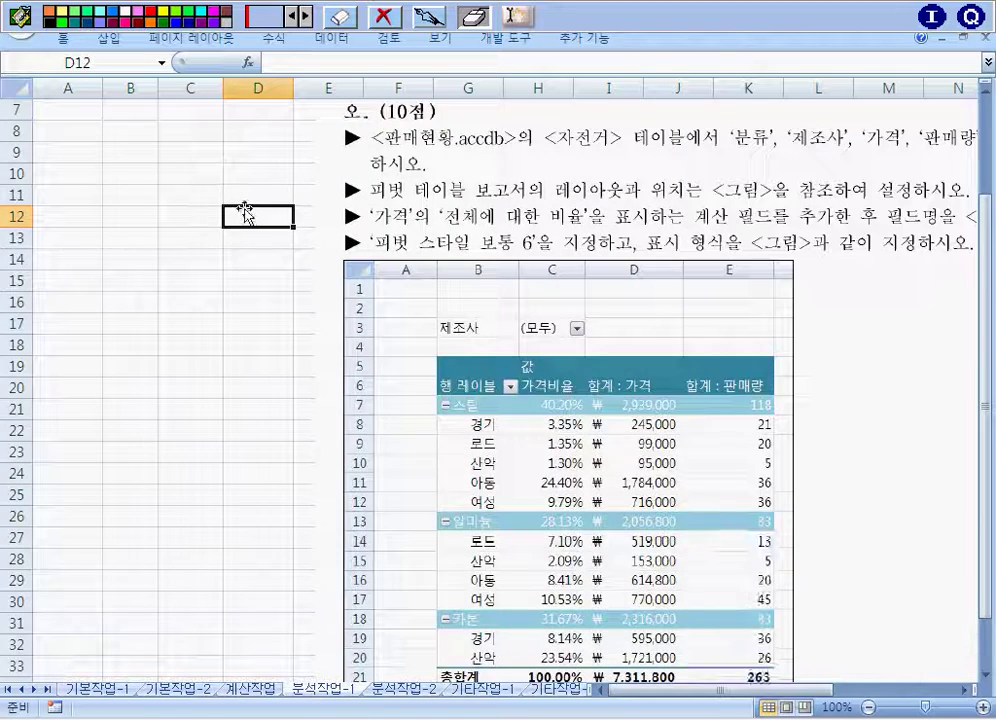
scroll(245, 207, up, 2)
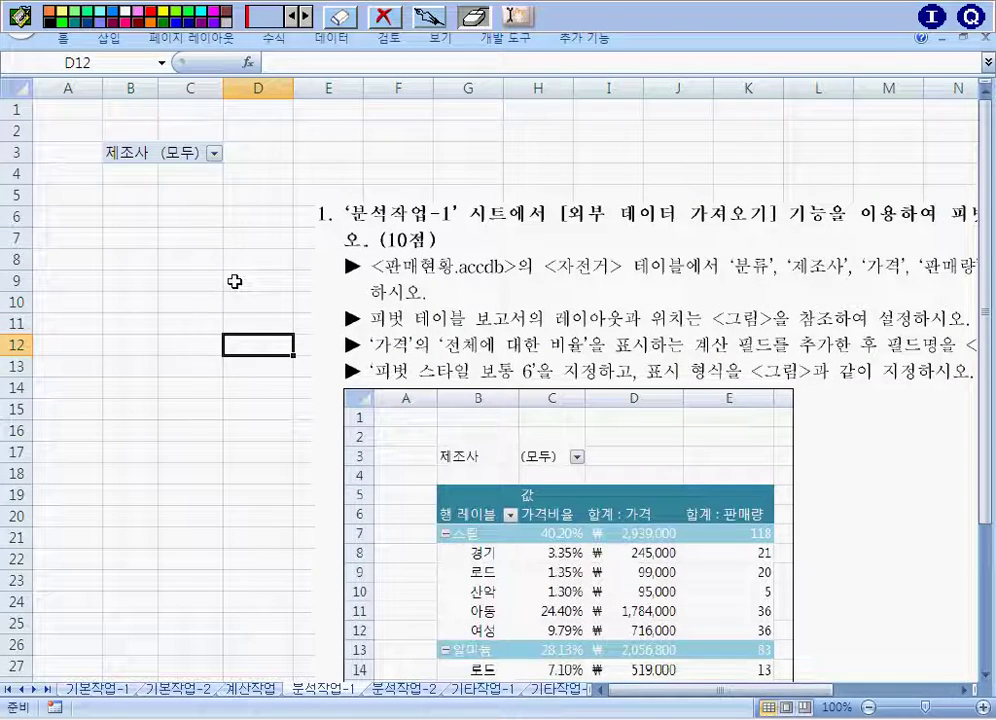
click(170, 152)
click(124, 156)
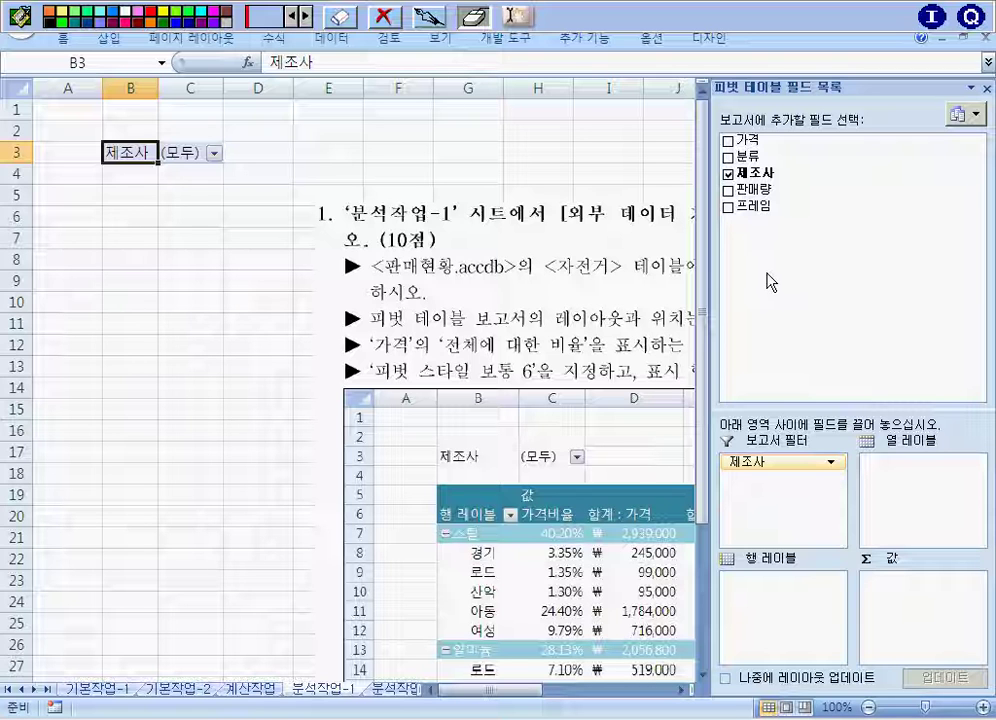
Set up the pivot table's row labels with 프레임 as the outer field and 분류 nested beneath it
drag(760, 206, 917, 490)
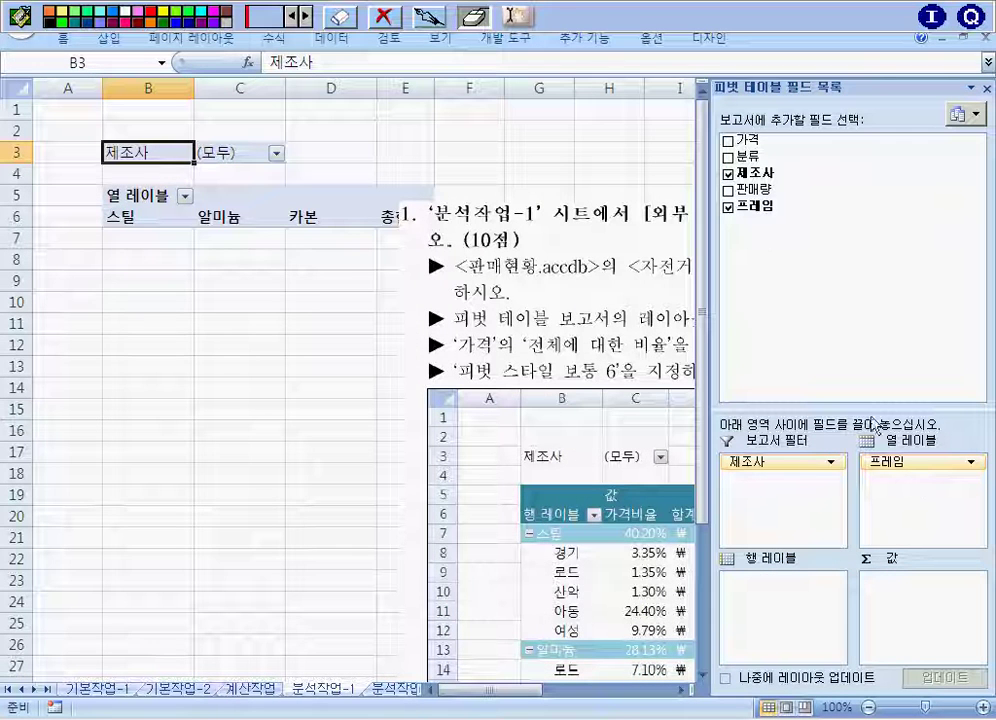
drag(752, 158, 766, 570)
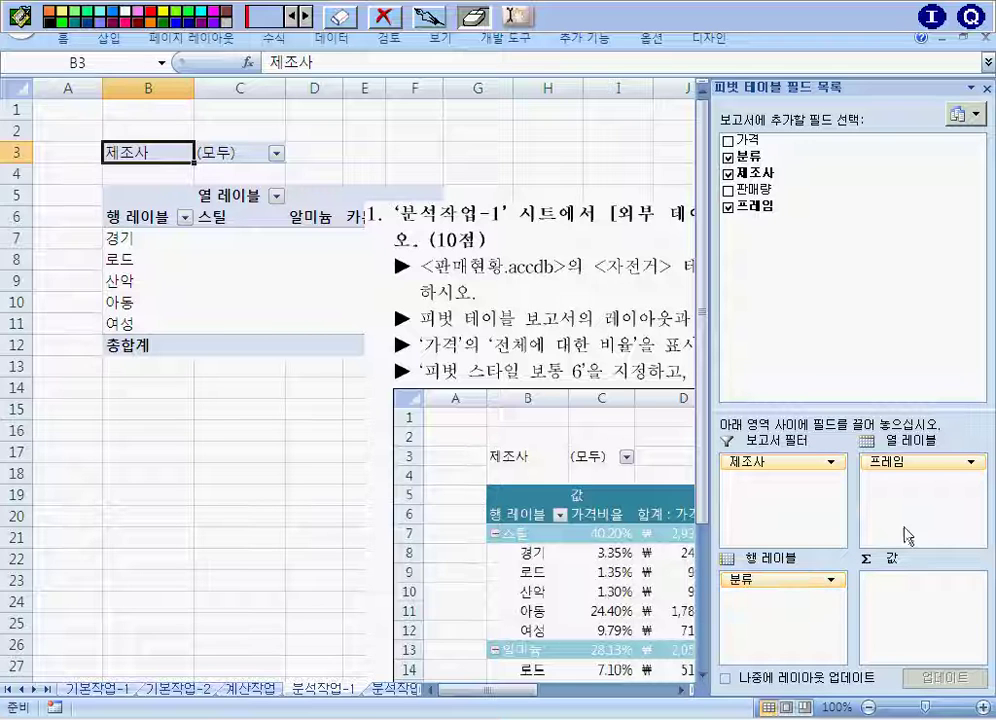
drag(880, 461, 780, 579)
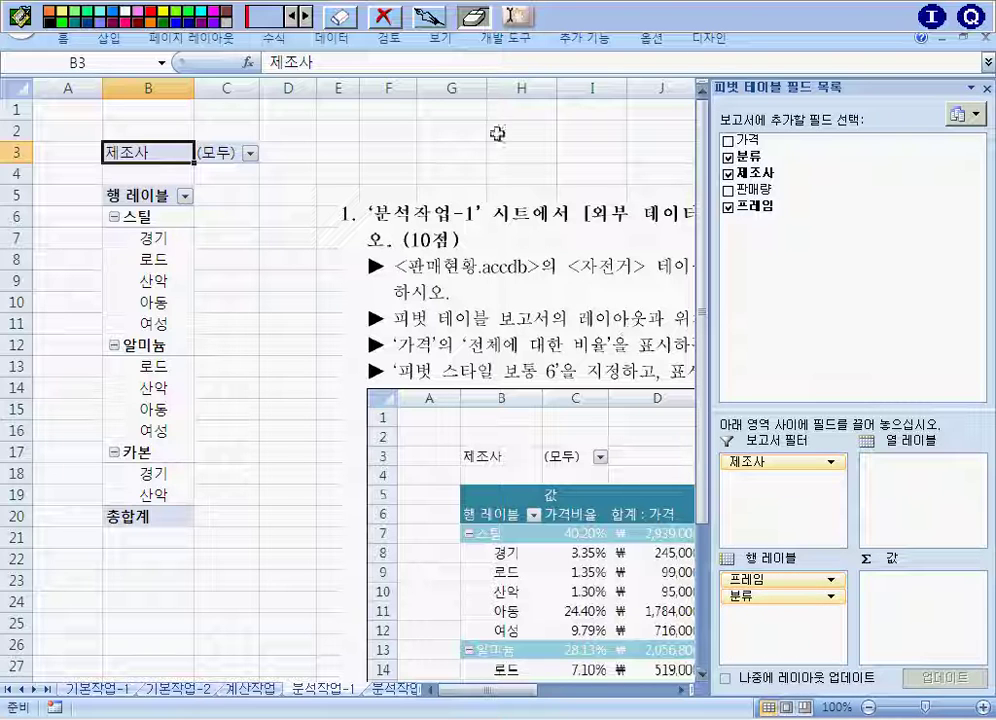
click(335, 20)
mouse_move(150, 207)
mouse_down()
mouse_move(116, 220)
mouse_move(158, 218)
mouse_move(125, 258)
mouse_move(130, 272)
mouse_up()
click(472, 18)
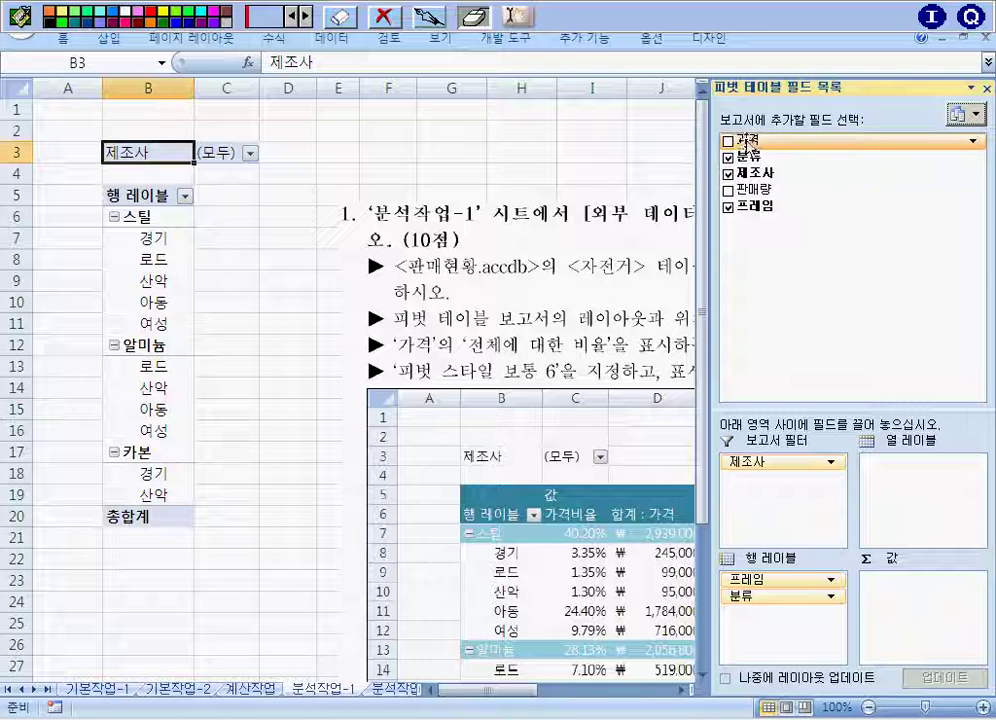
Add 가격 and 판매량, in that order, as summed value fields of the pivot table
drag(742, 140, 900, 582)
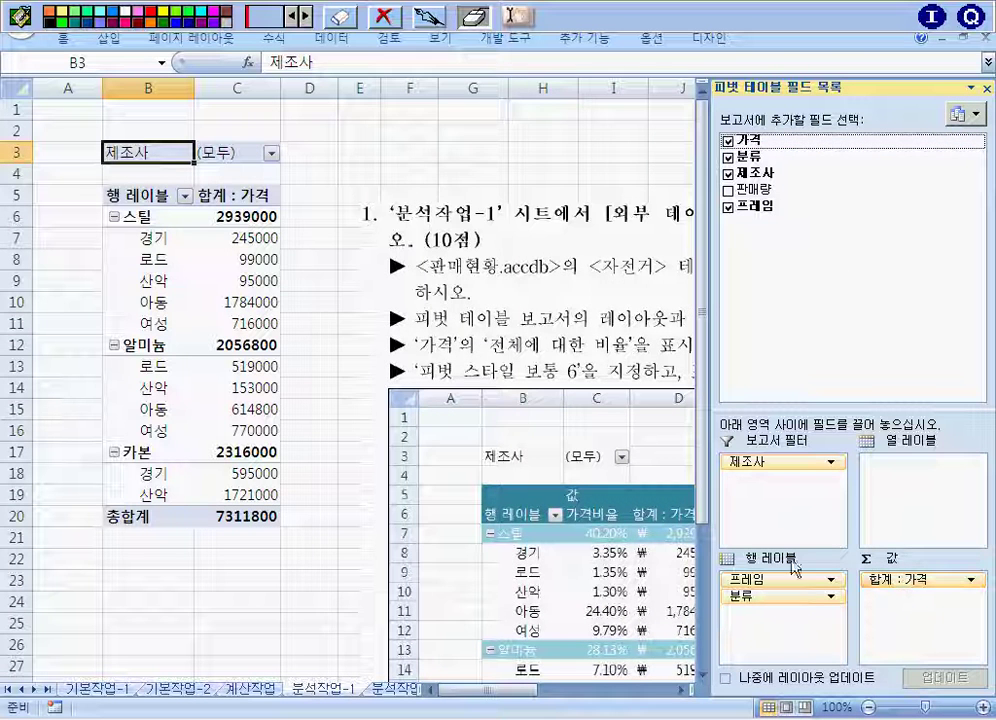
click(687, 690)
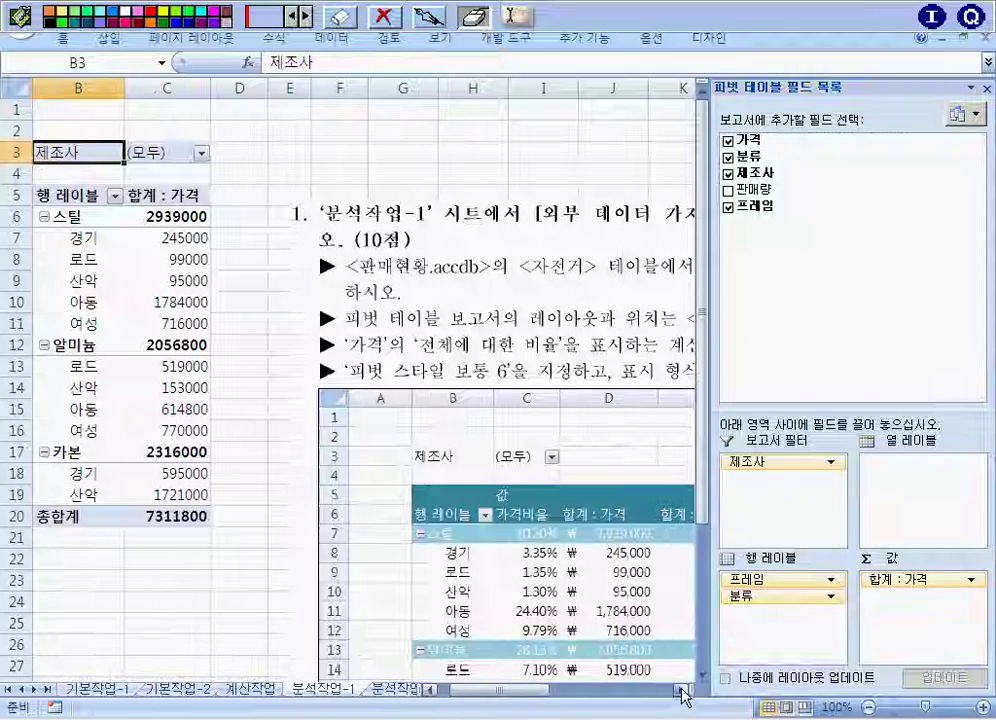
click(487, 527)
drag(487, 527, 405, 500)
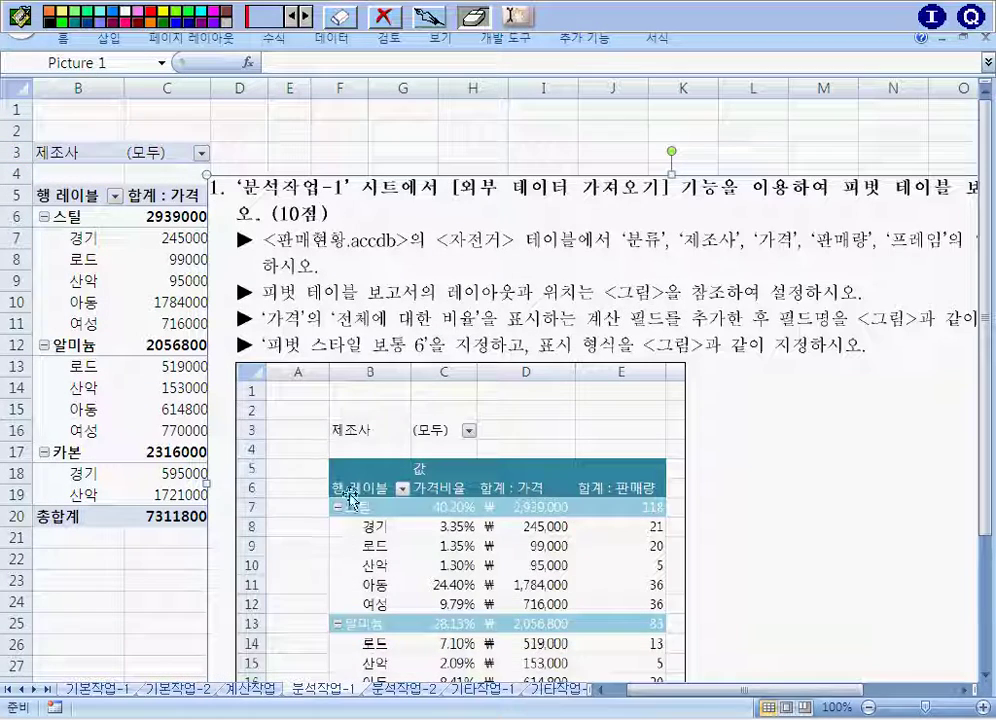
click(169, 389)
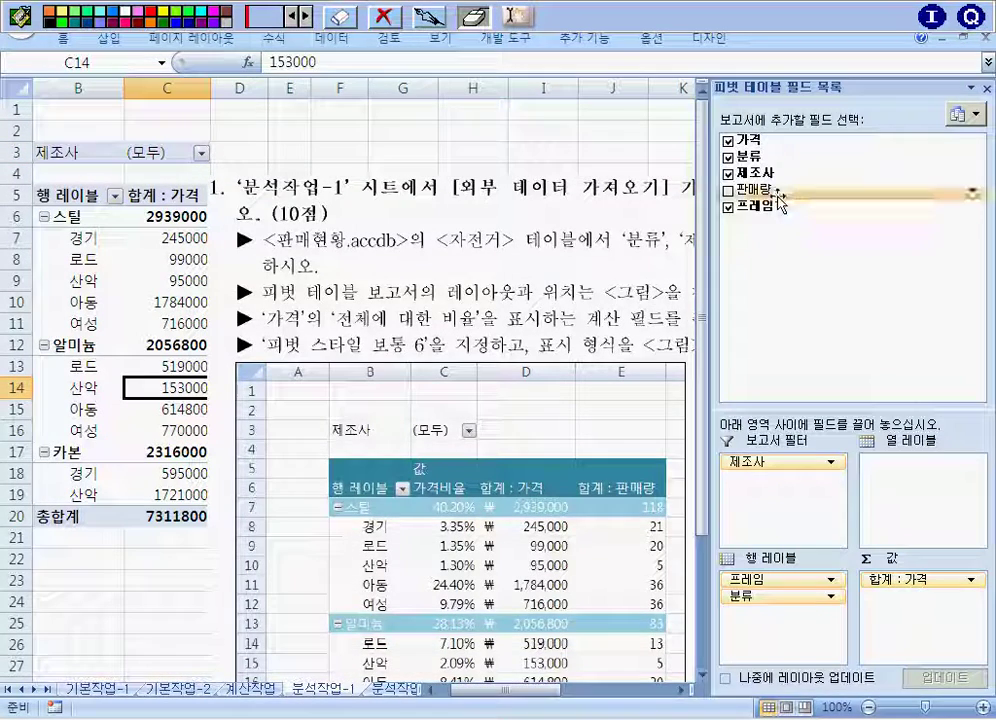
drag(760, 189, 896, 610)
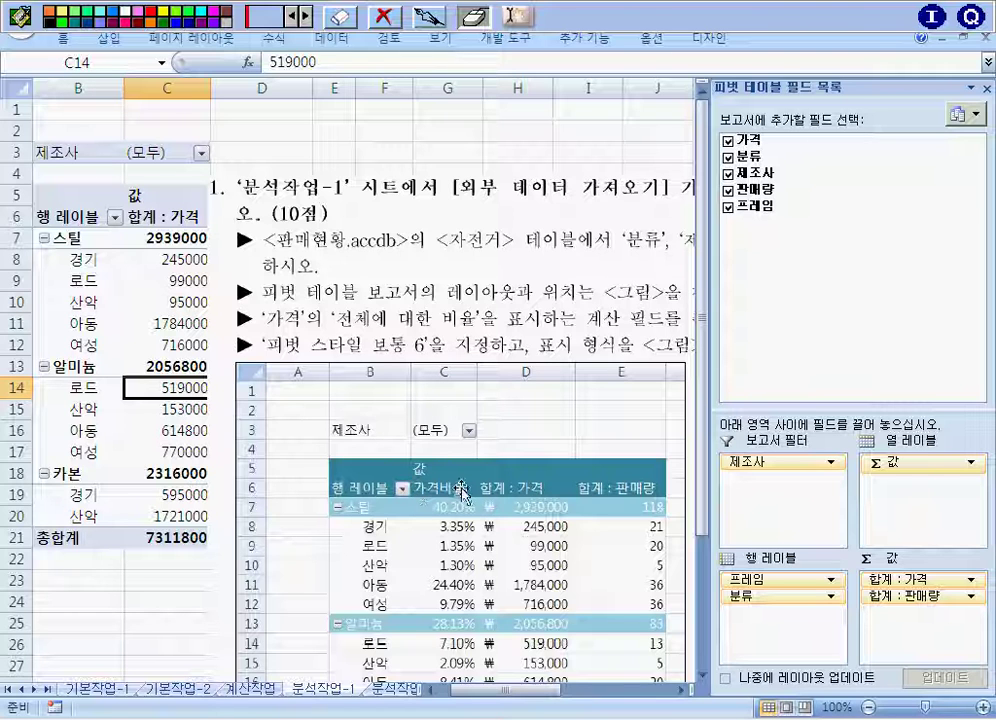
Move the instruction picture away from the pivot table's 판매량 column and select cell C11
drag(446, 304, 489, 291)
drag(387, 308, 465, 282)
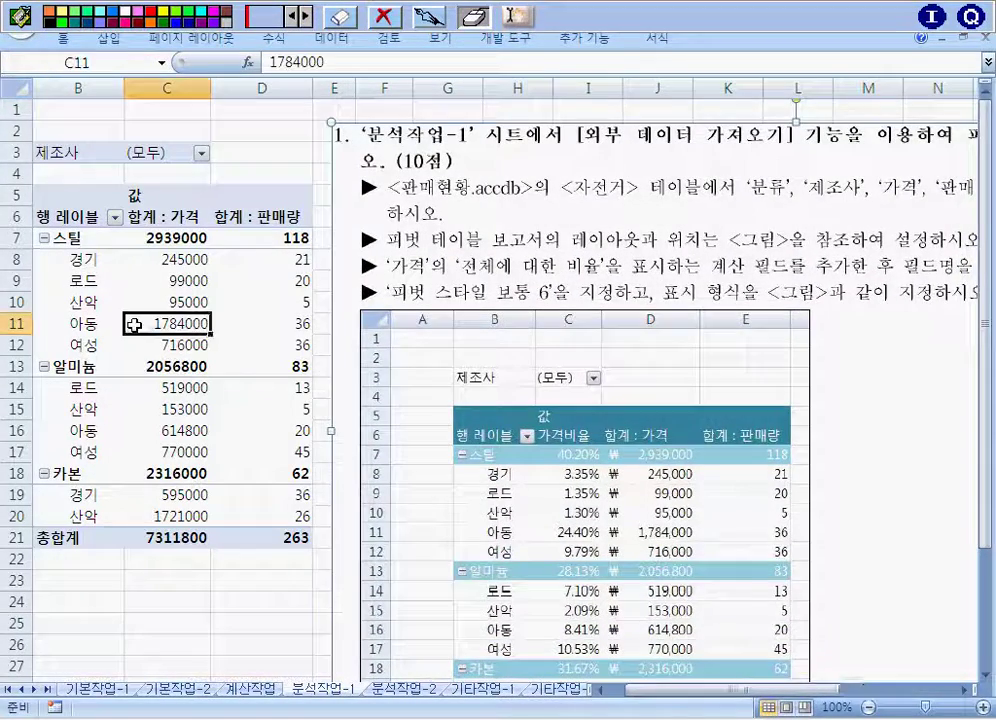
click(137, 324)
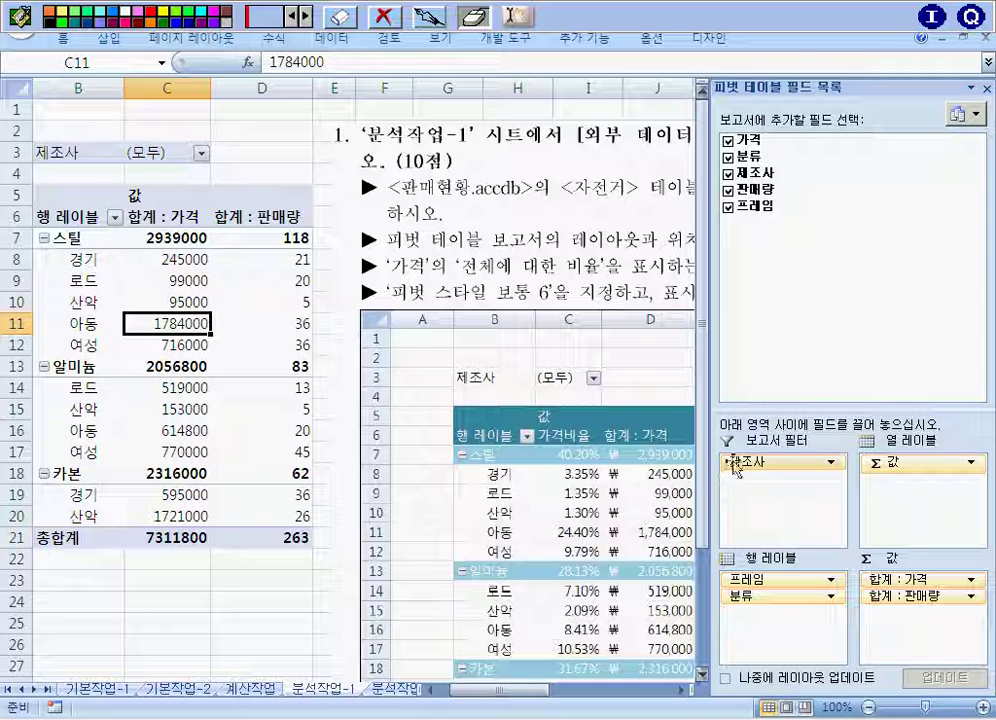
Insert a calculated field named 가격비율 into the pivot table with the formula = 가격
click(932, 17)
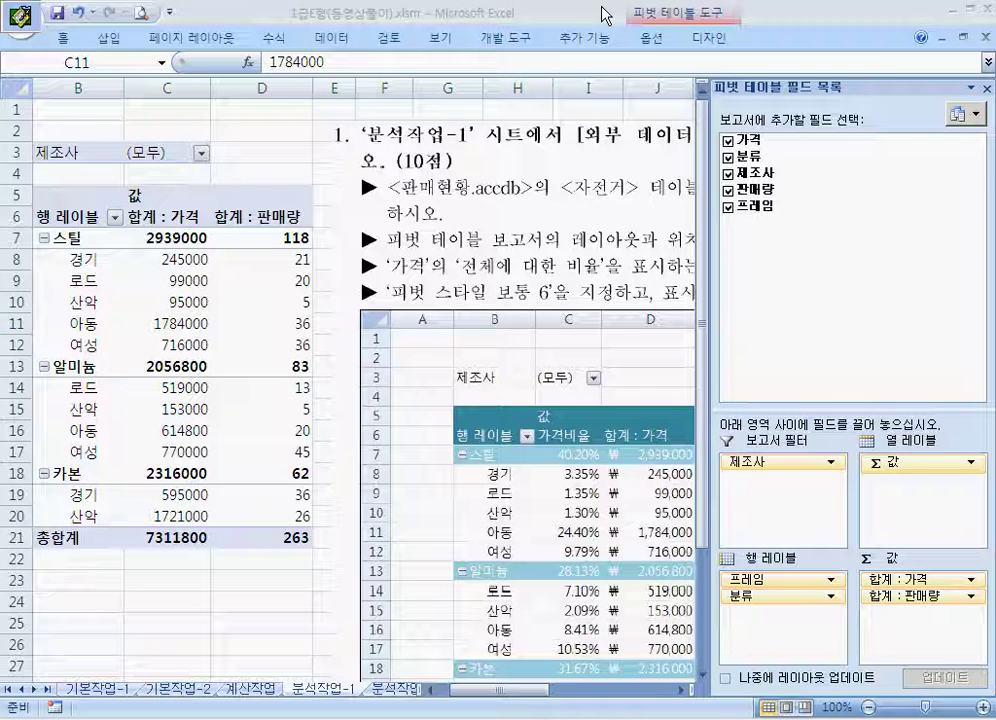
click(652, 38)
click(738, 105)
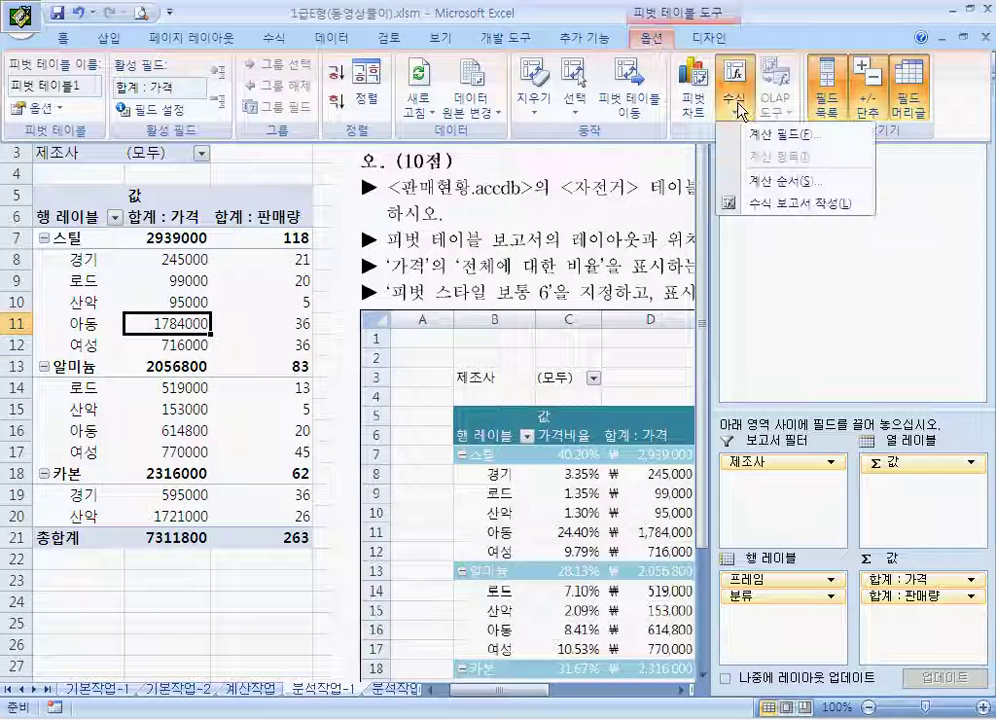
click(751, 133)
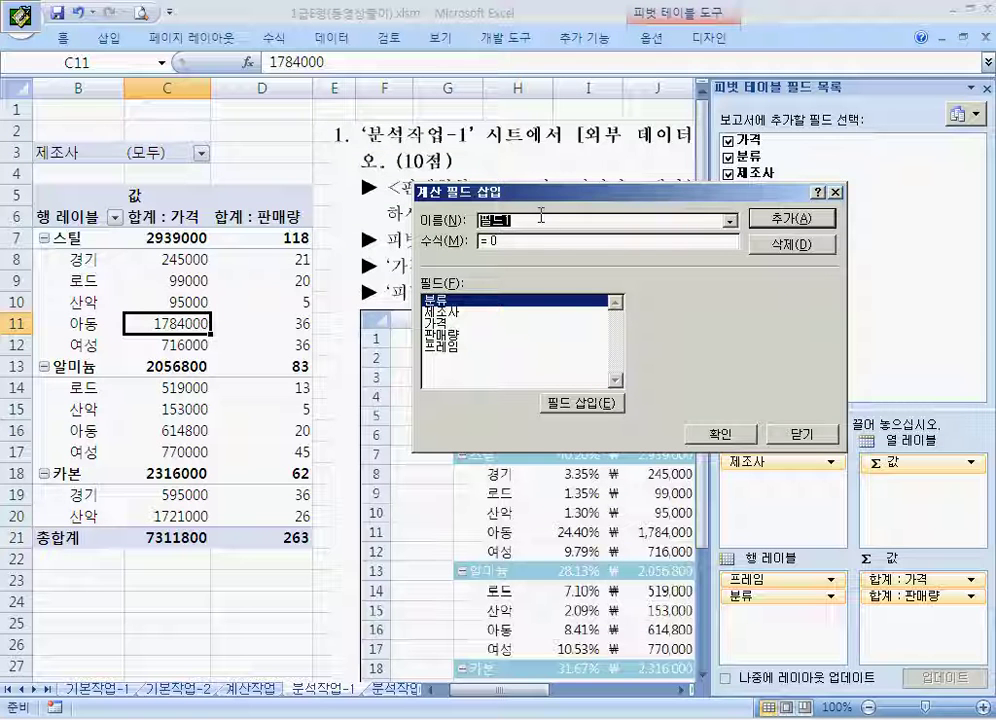
drag(538, 196, 646, 112)
text(가)
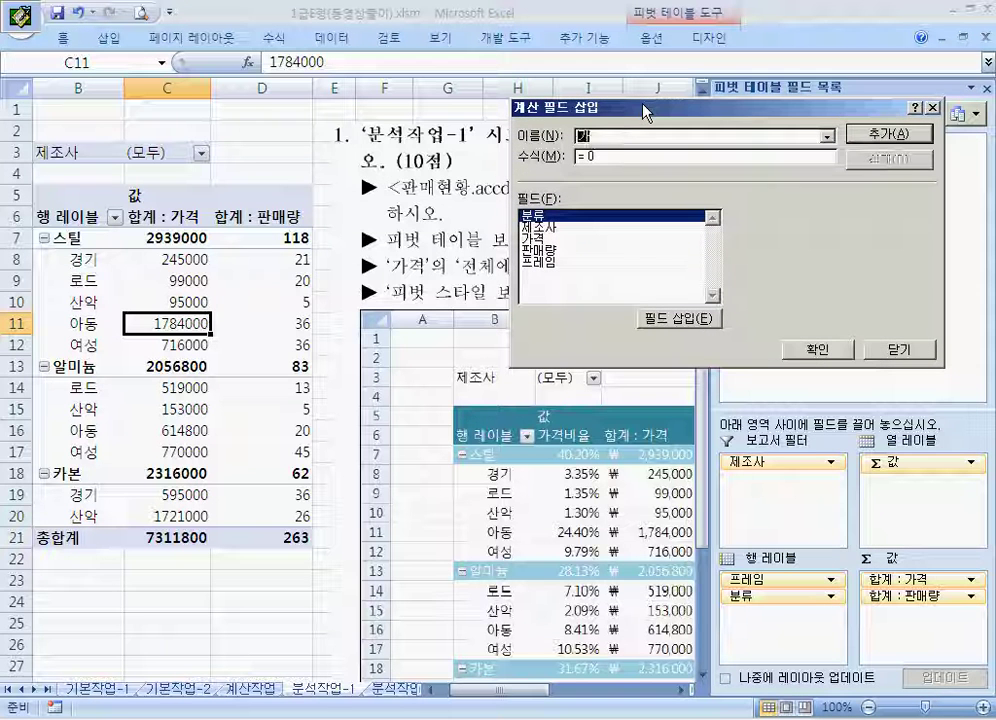
text(격비율)
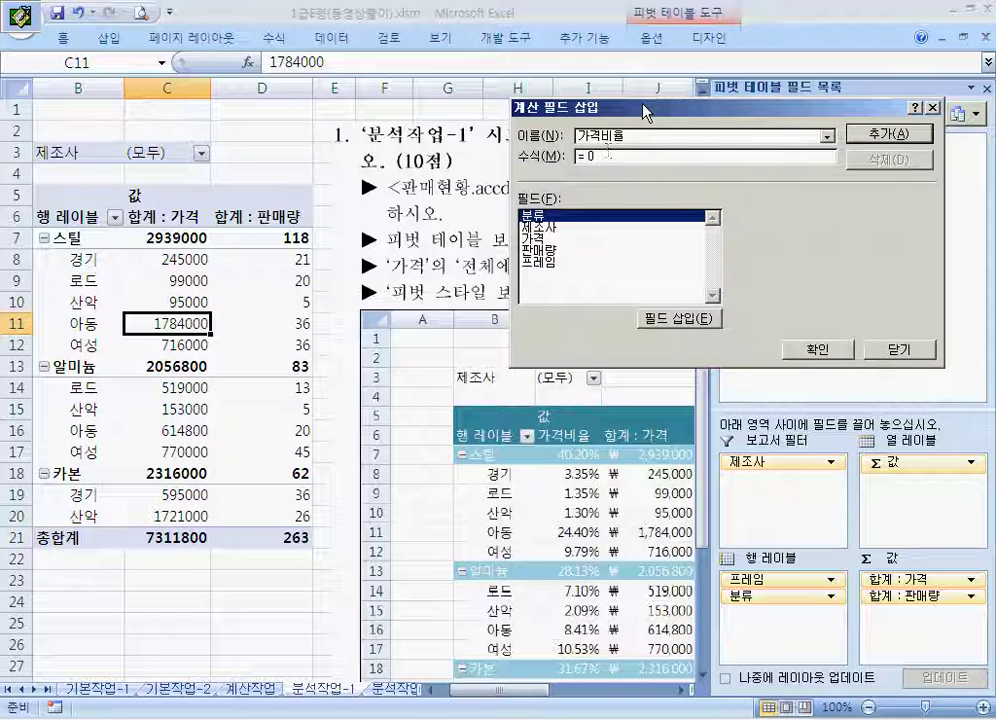
key(Tab)
double_click(561, 238)
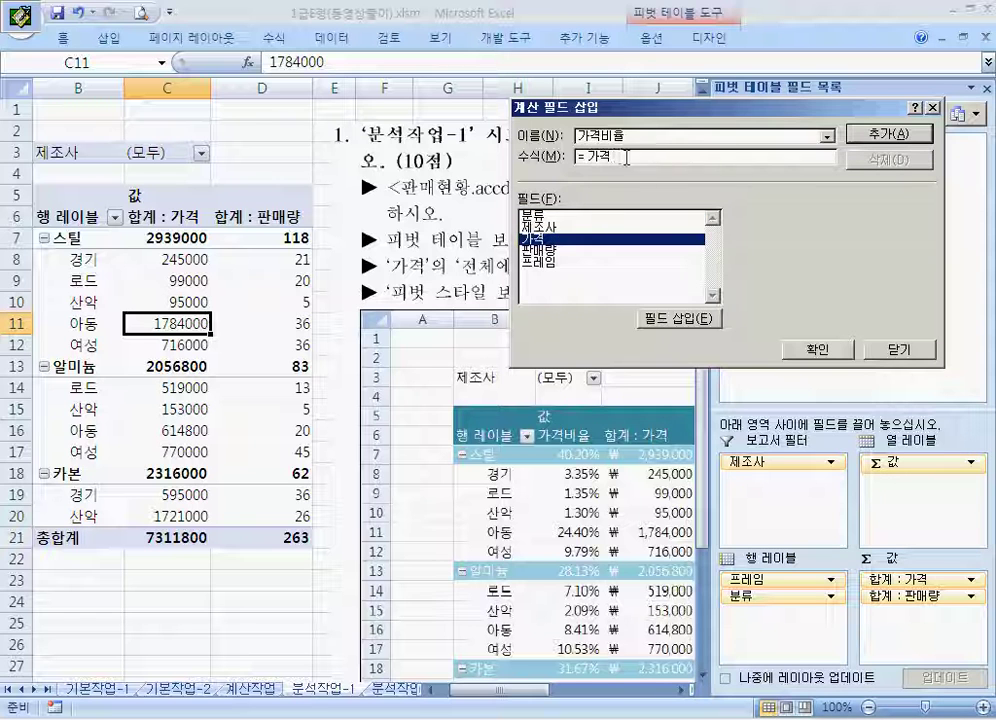
click(888, 134)
click(829, 350)
click(561, 288)
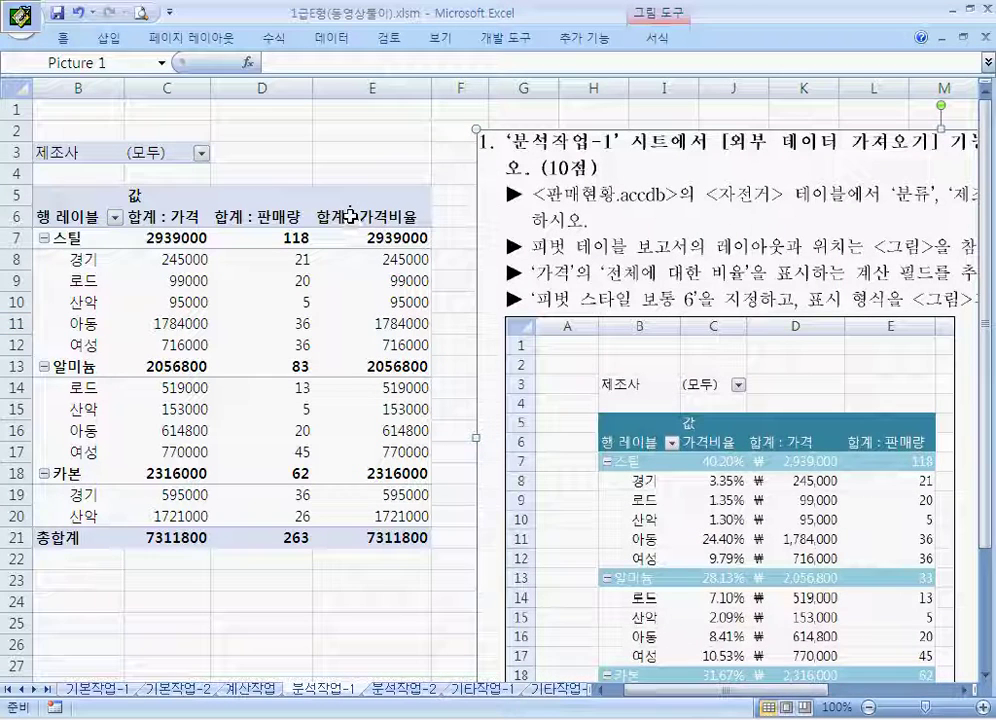
click(330, 216)
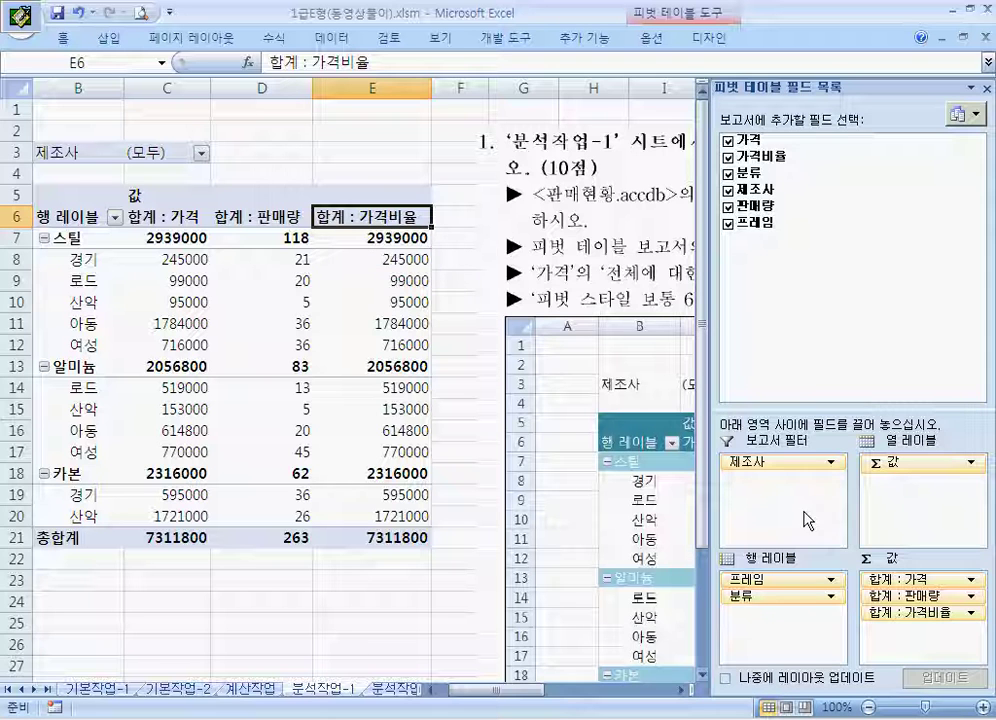
click(920, 612)
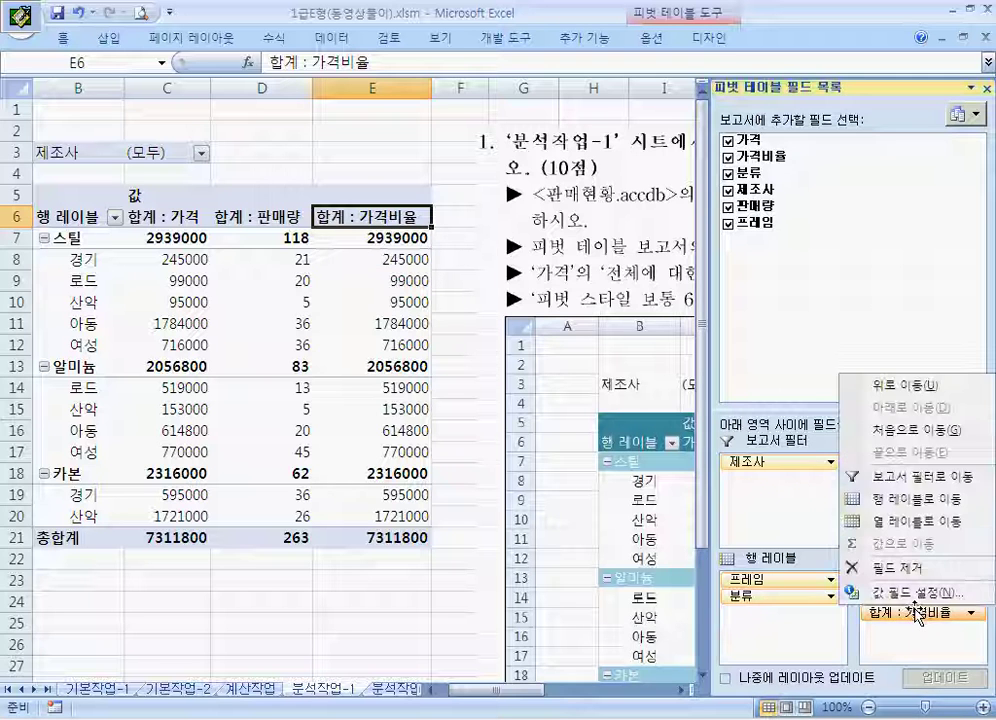
click(880, 592)
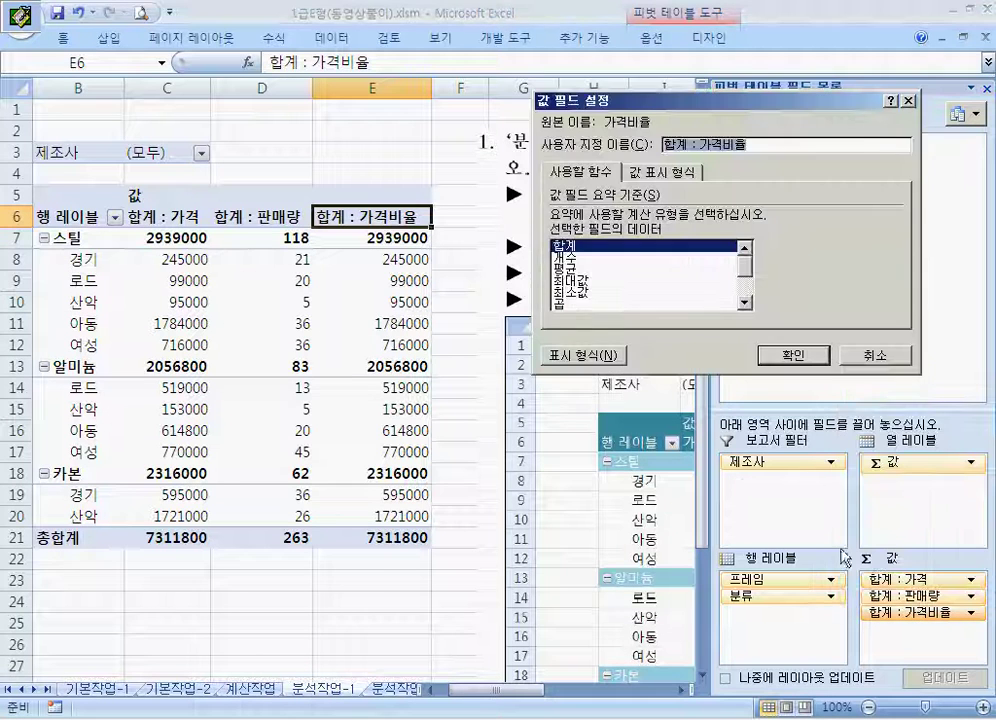
click(872, 356)
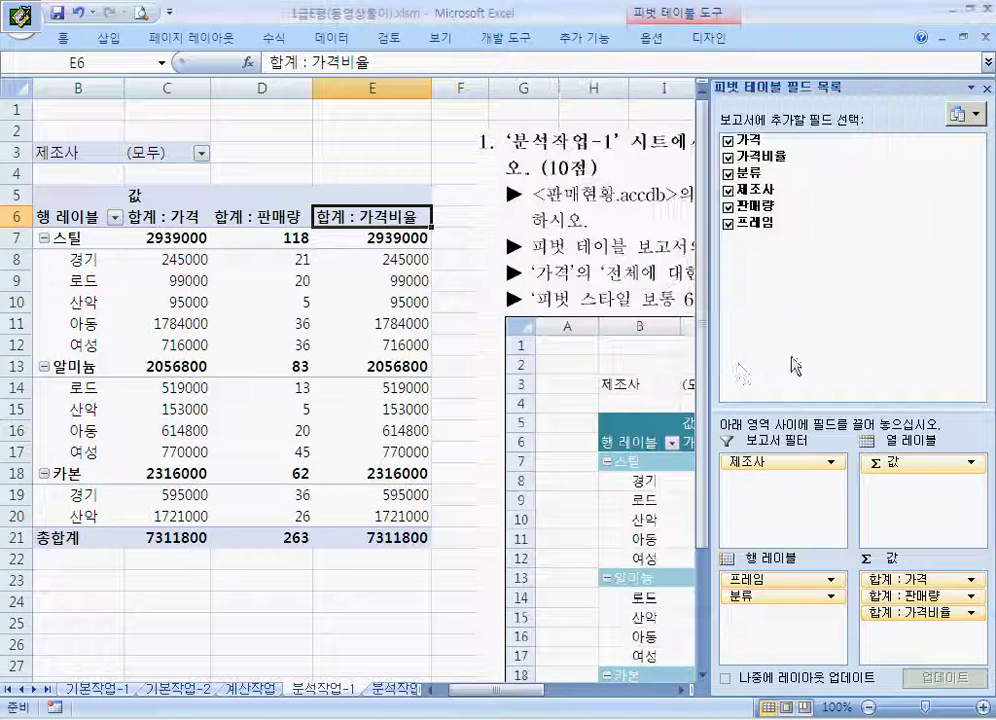
Reposition the instruction picture just beyond the pivot table's 가격비율 column and select cell E8
click(641, 364)
drag(641, 364, 354, 352)
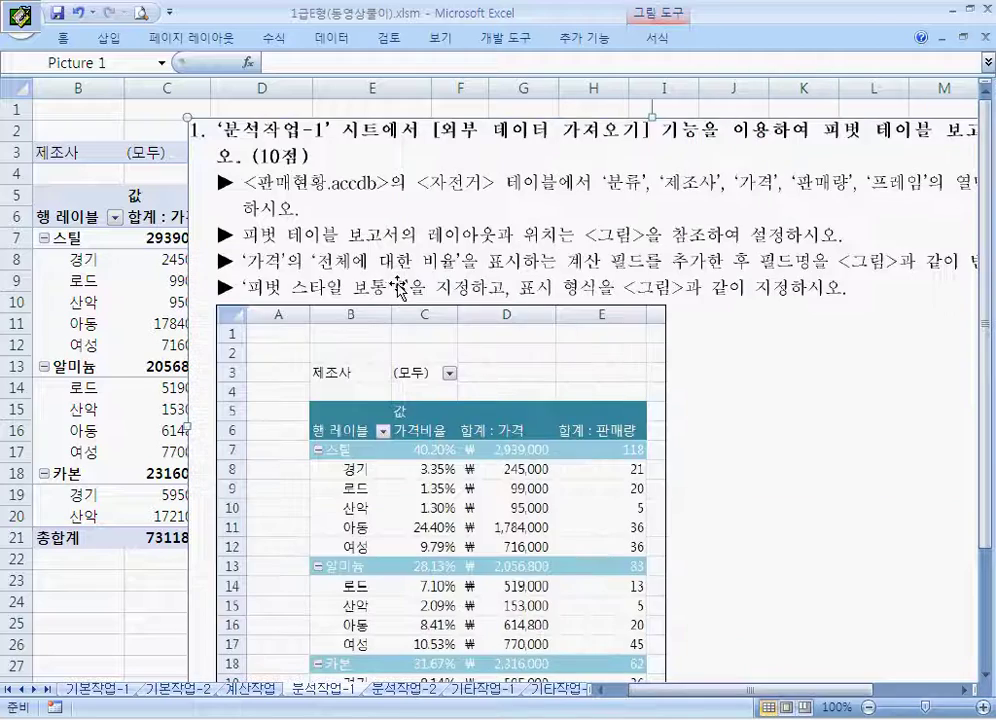
drag(488, 319, 677, 314)
drag(590, 311, 560, 315)
click(268, 300)
click(340, 259)
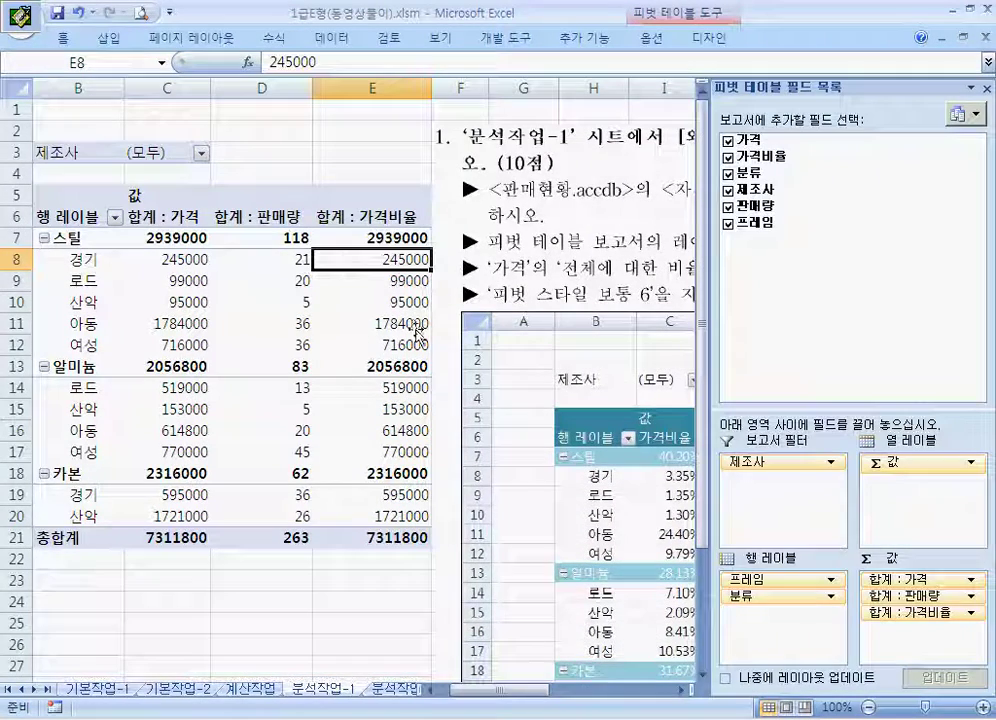
Show the 합계 : 가격비율 value field as 전체에 대한 비율
click(878, 612)
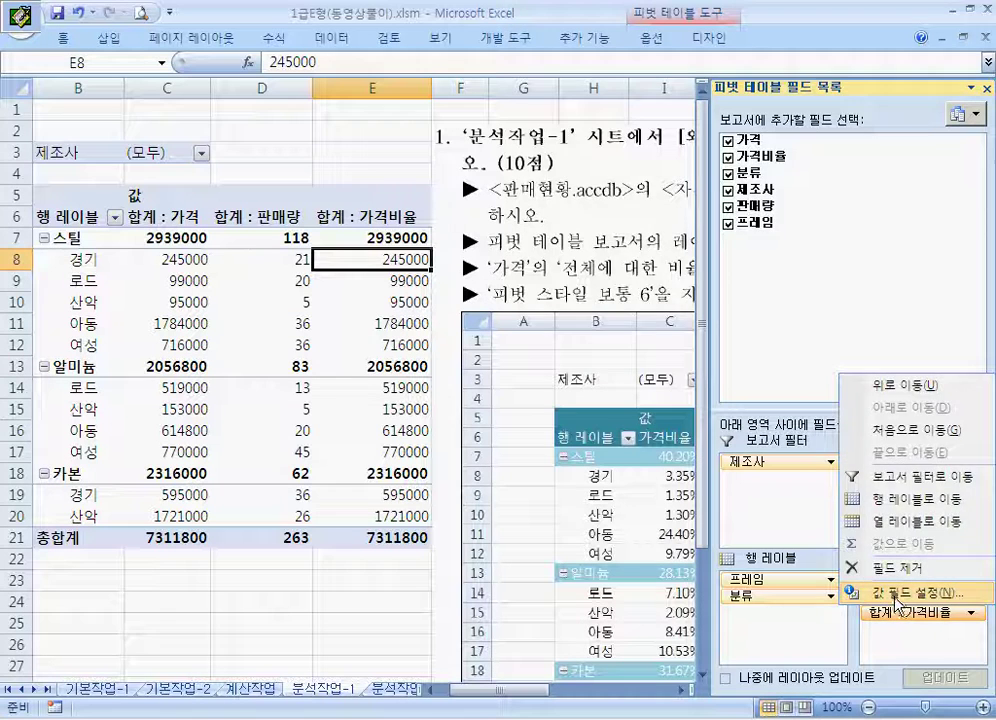
click(895, 604)
click(668, 173)
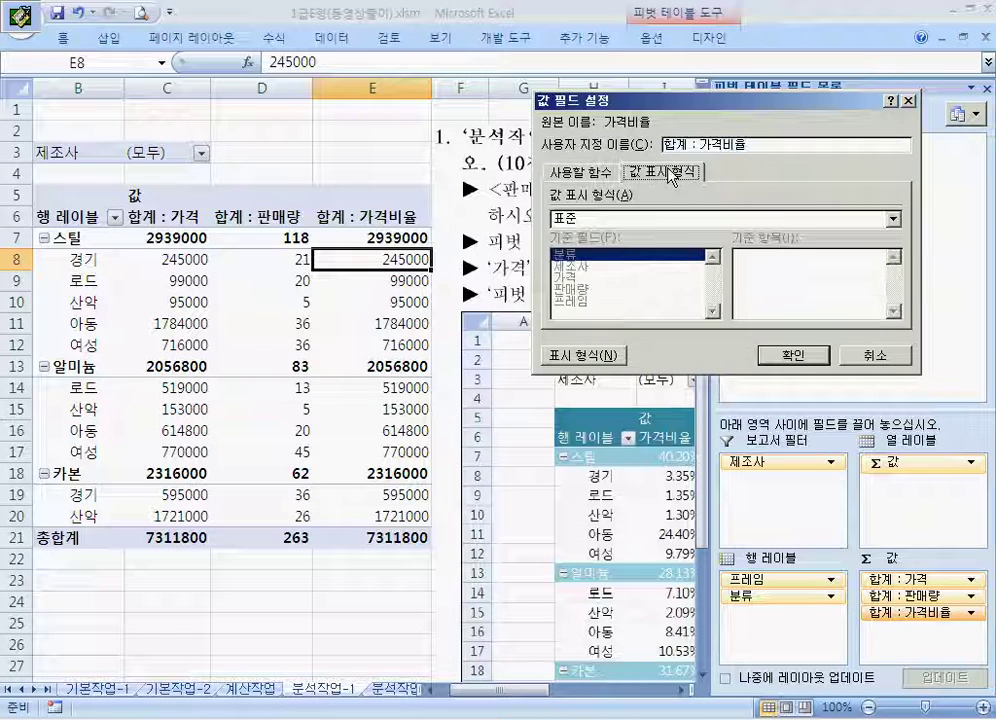
click(655, 217)
scroll(650, 277, down, 1)
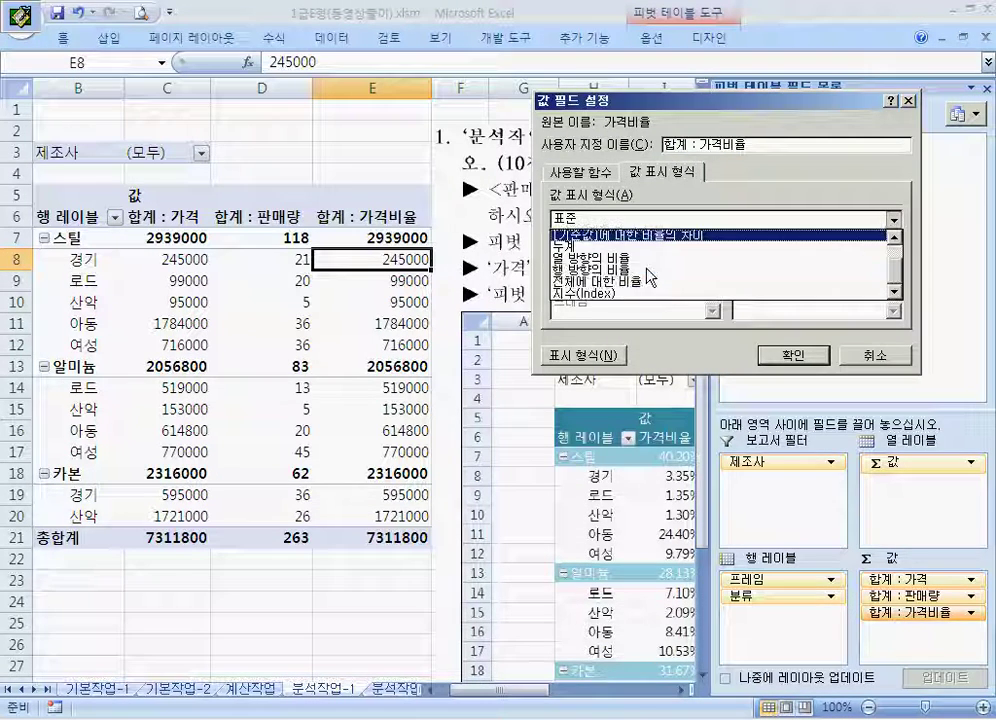
click(640, 282)
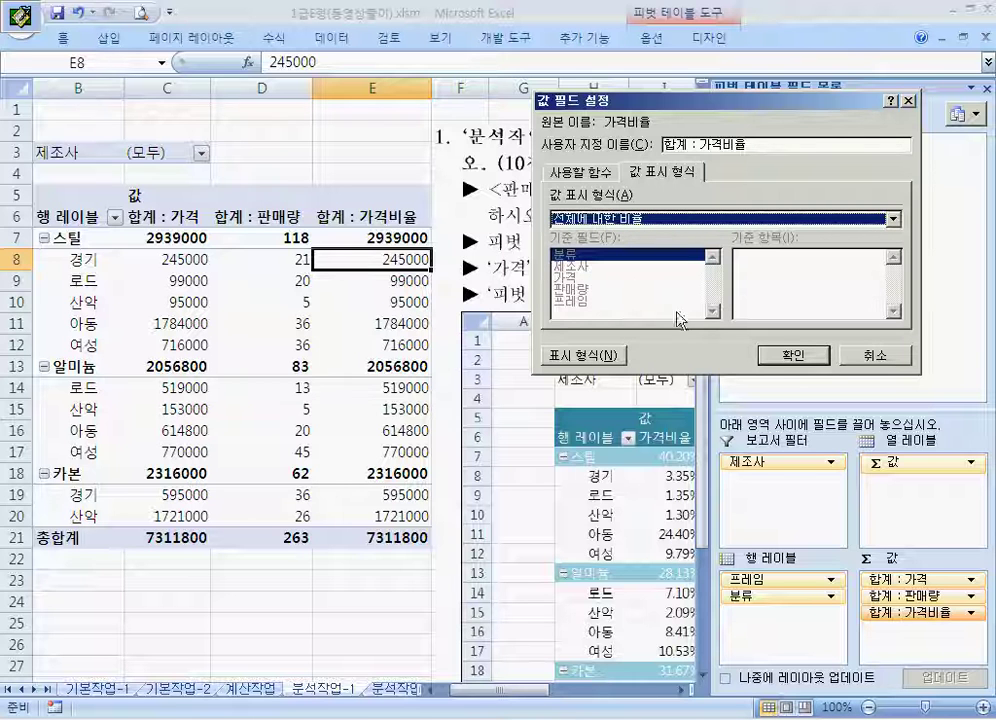
click(804, 355)
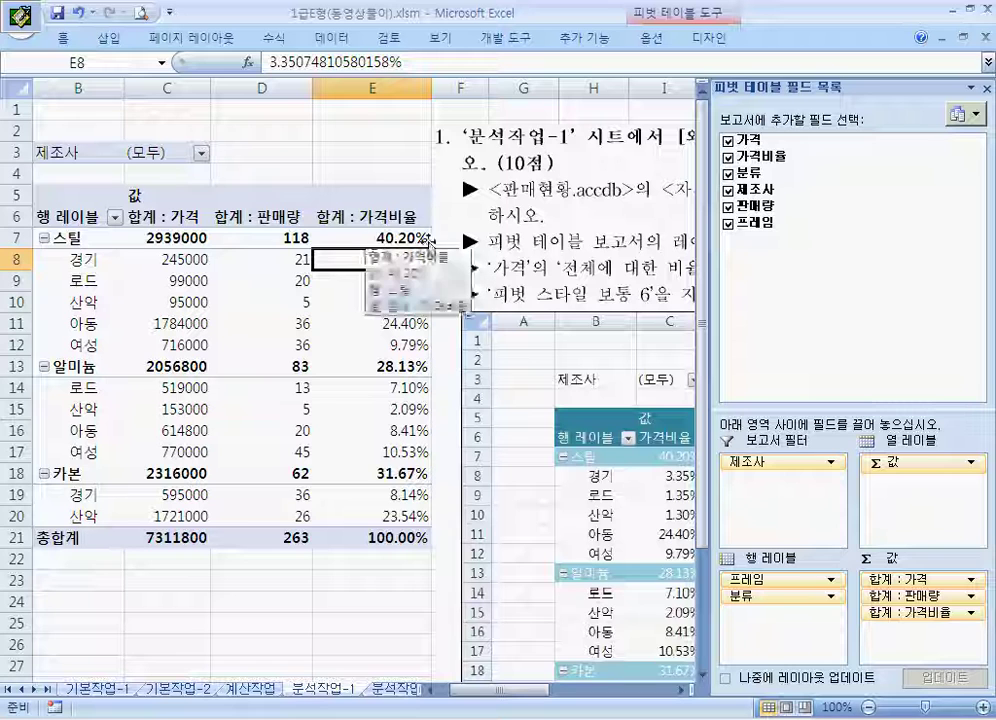
Try to rename the 합계 : 가격비율 header in cell E6 as 가격비율
click(370, 218)
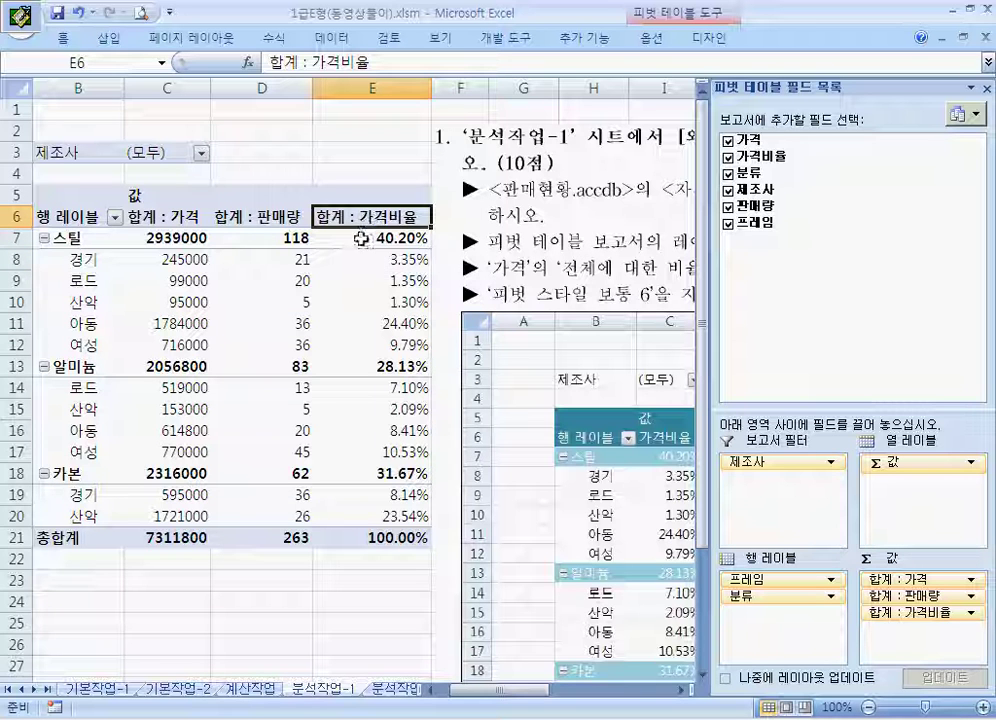
text(ㄱ)
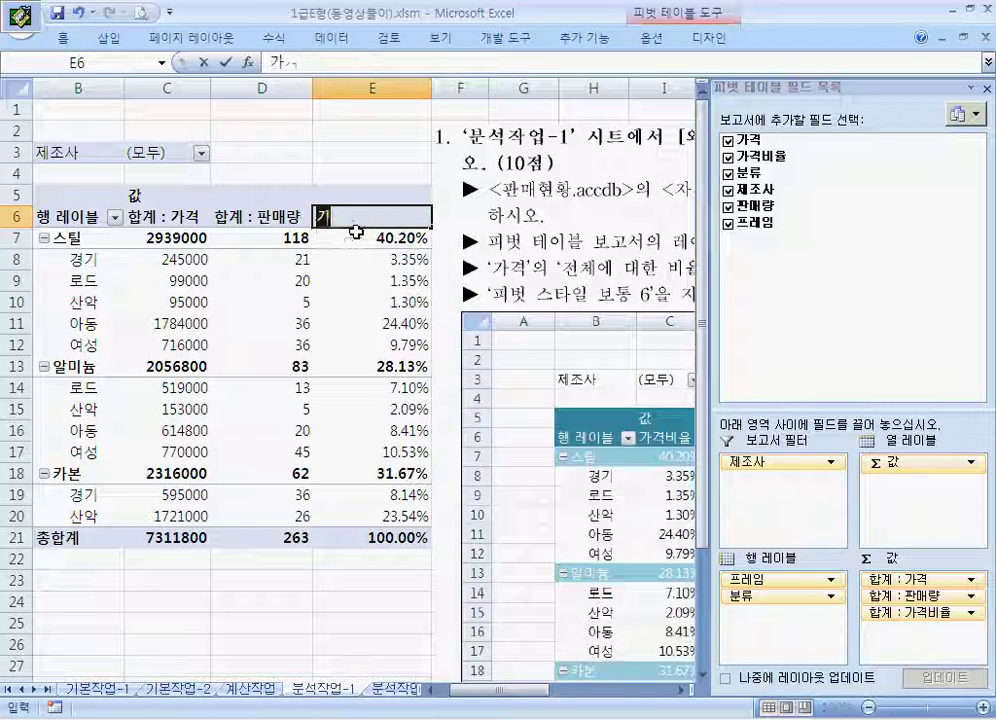
text(격비율)
key(Return)
key(Return)
key(Return)
key(Return)
key(Return)
key(Return)
key(Return)
key(Escape)
key(Escape)
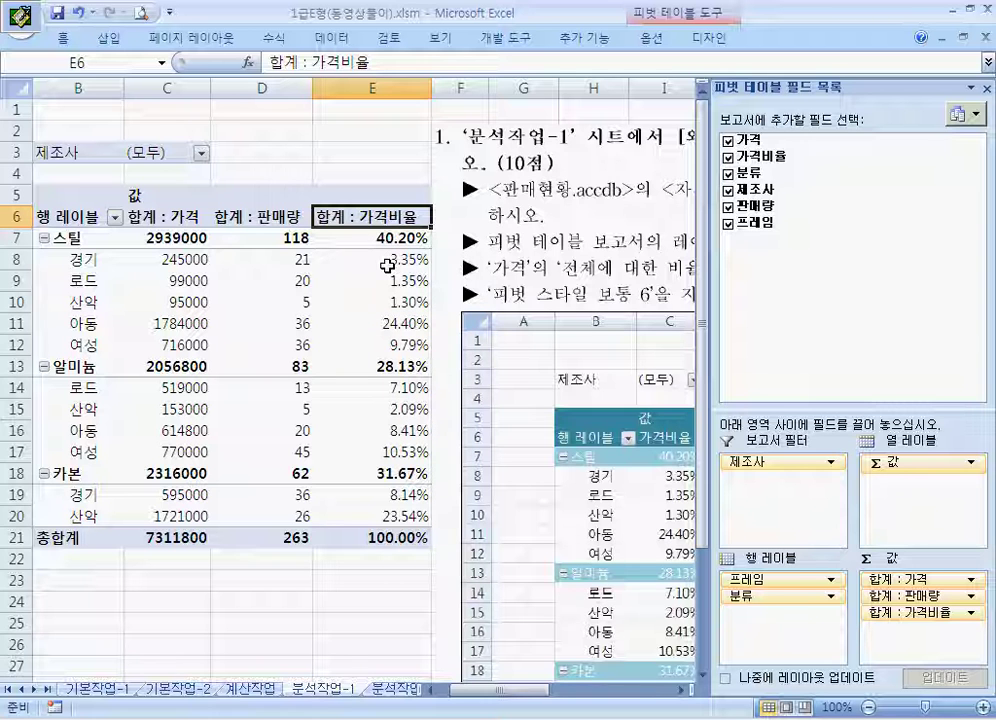
Delete the 가격비율 calculated field from the pivot table
click(647, 38)
click(735, 100)
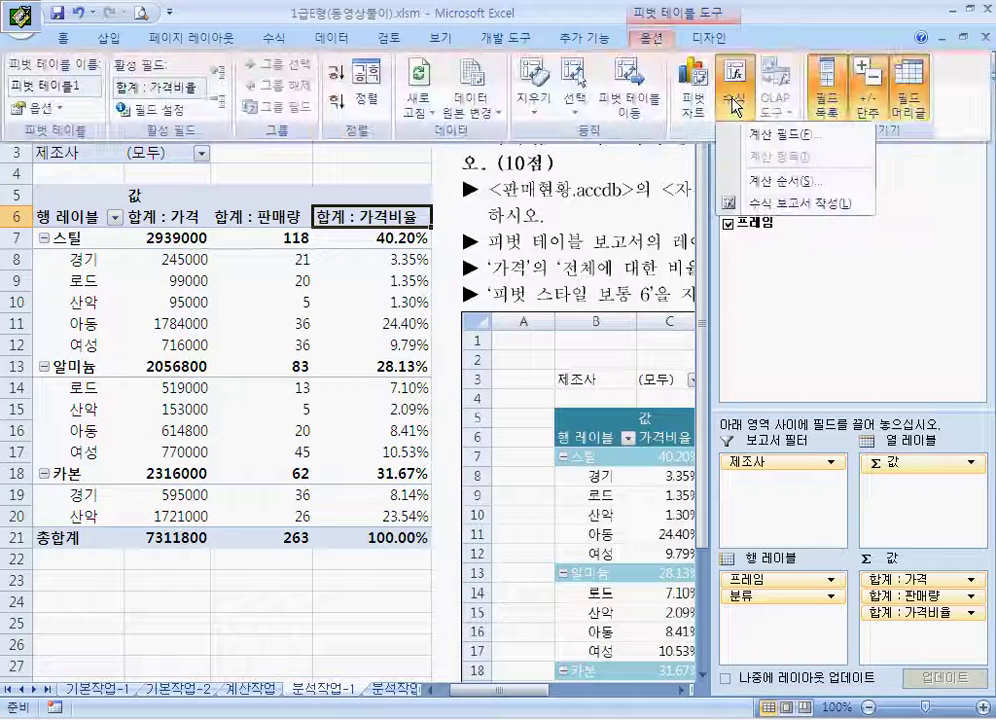
click(770, 134)
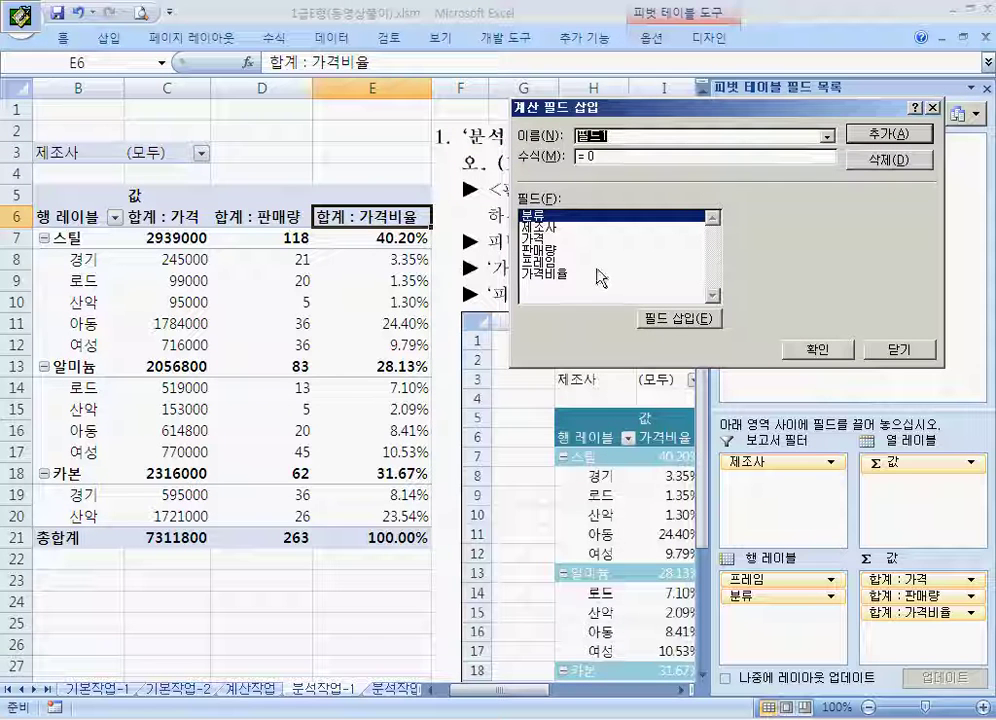
click(559, 241)
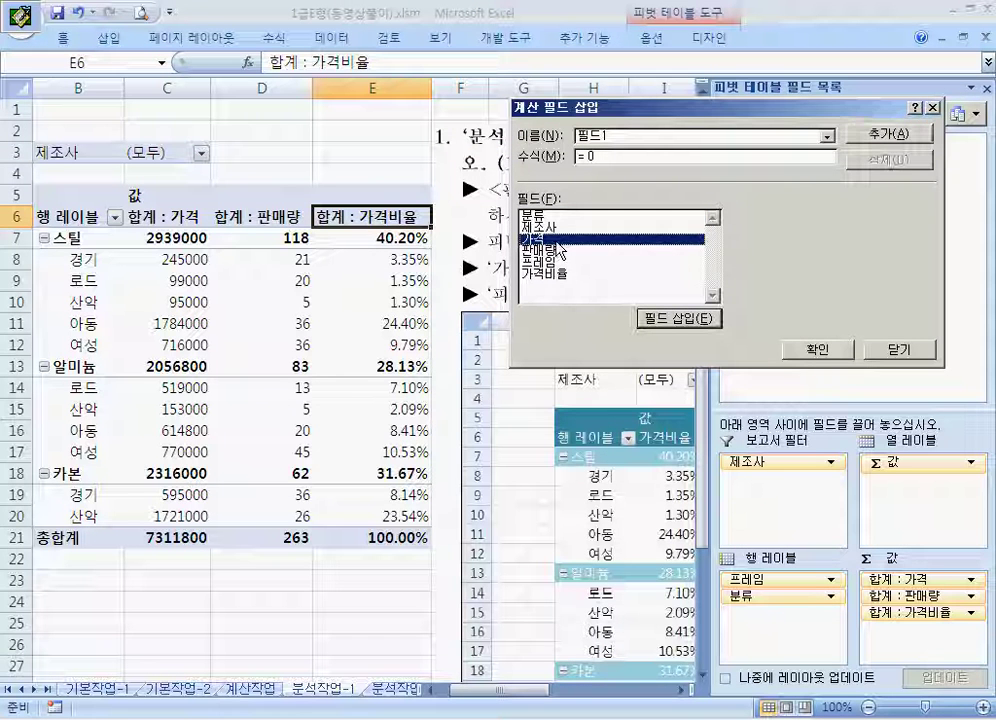
click(548, 272)
click(827, 136)
click(780, 153)
click(882, 163)
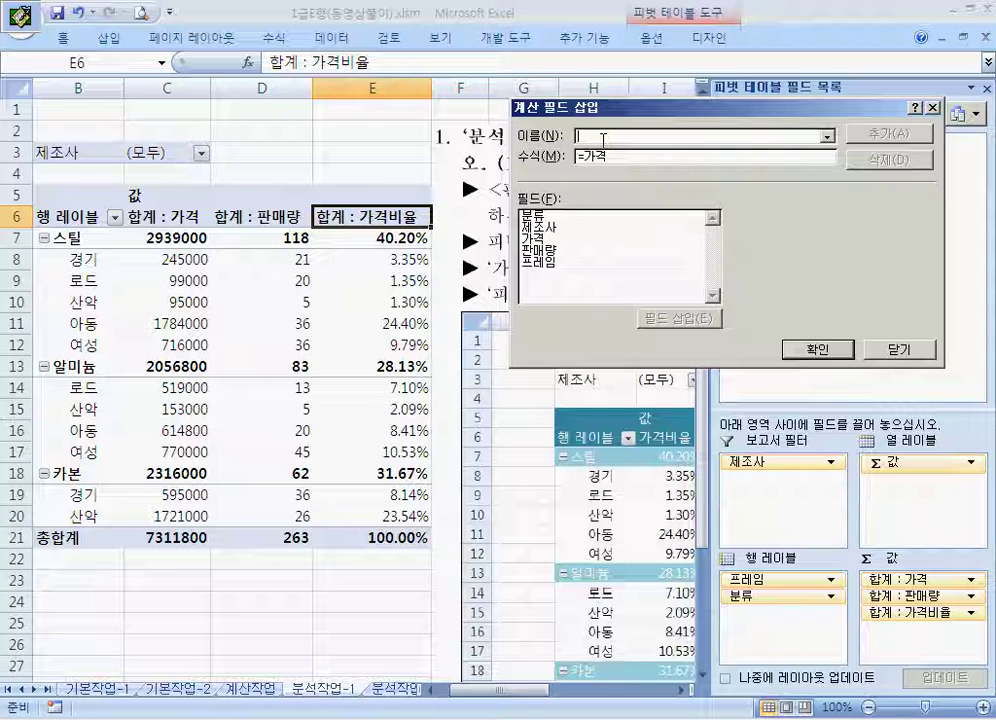
Add a calculated field named 임시 with the formula =가격 and insert it into the pivot table
click(603, 138)
text(임시)
key(BackSpace)
key(BackSpace)
text(최우)
key(BackSpace)
key(BackSpace)
text(임시)
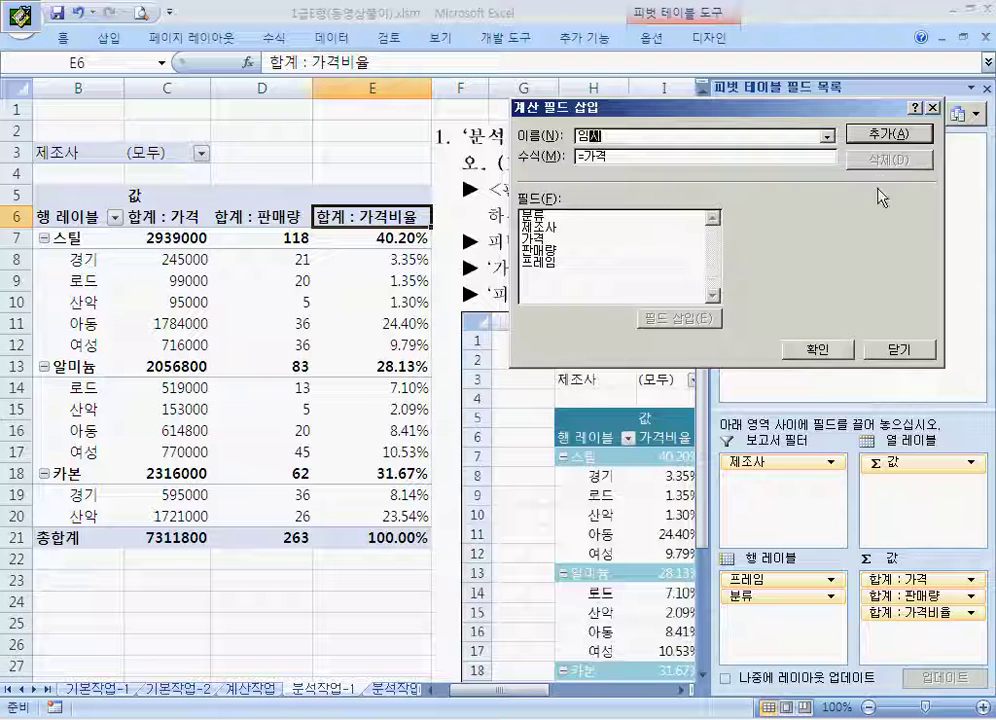
click(880, 138)
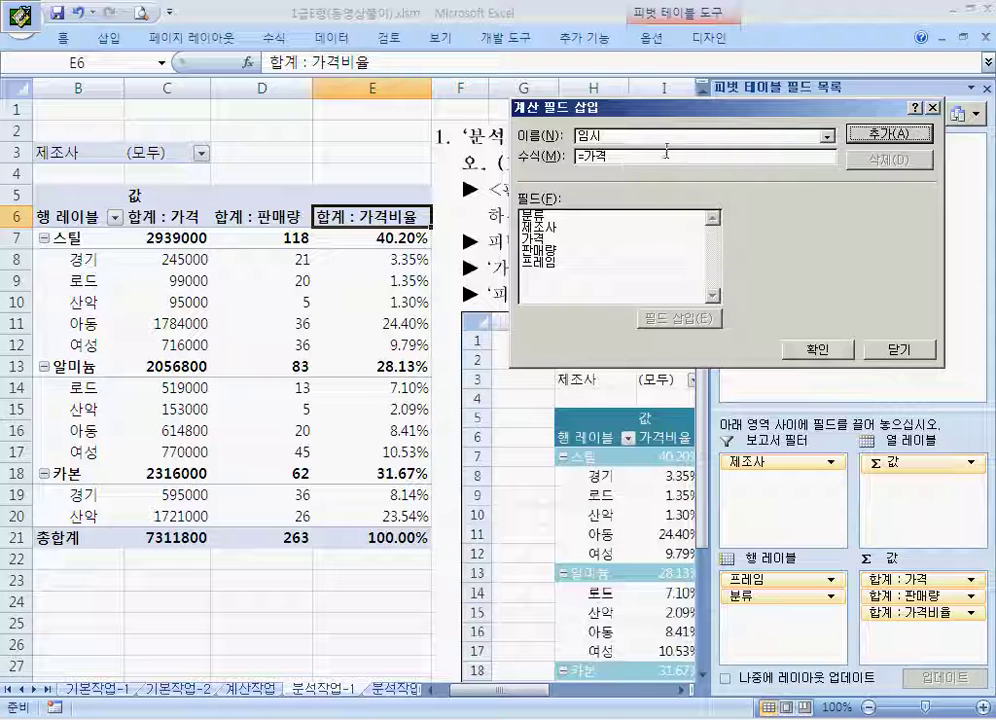
click(866, 142)
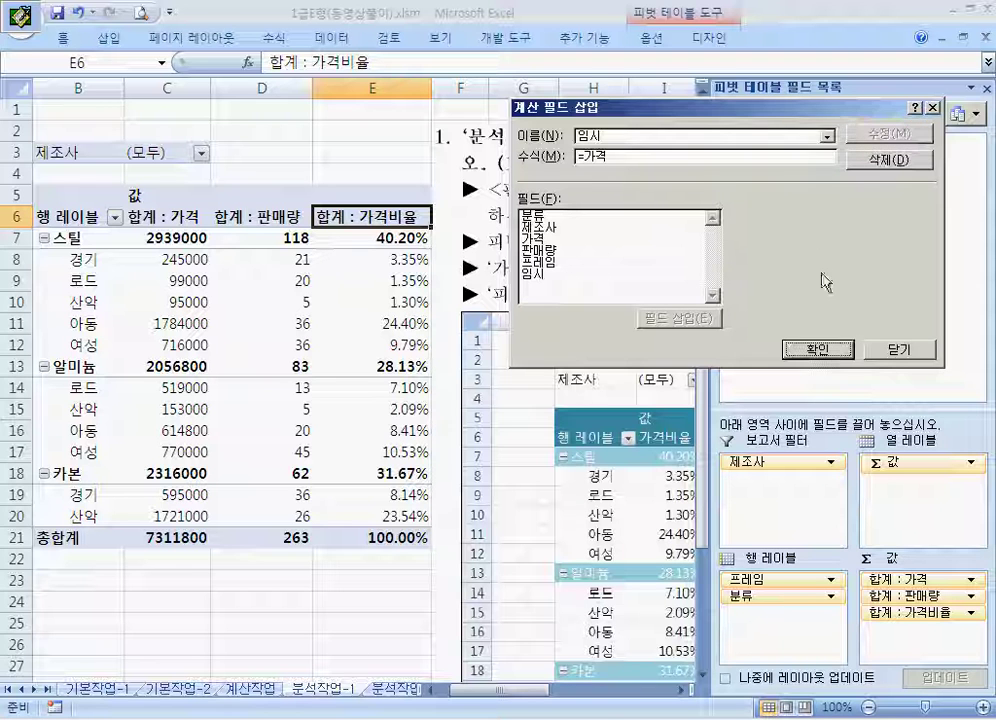
click(816, 349)
Rename the 합계 : 임시 header in cell E6 as 가격비율
drag(340, 62, 243, 64)
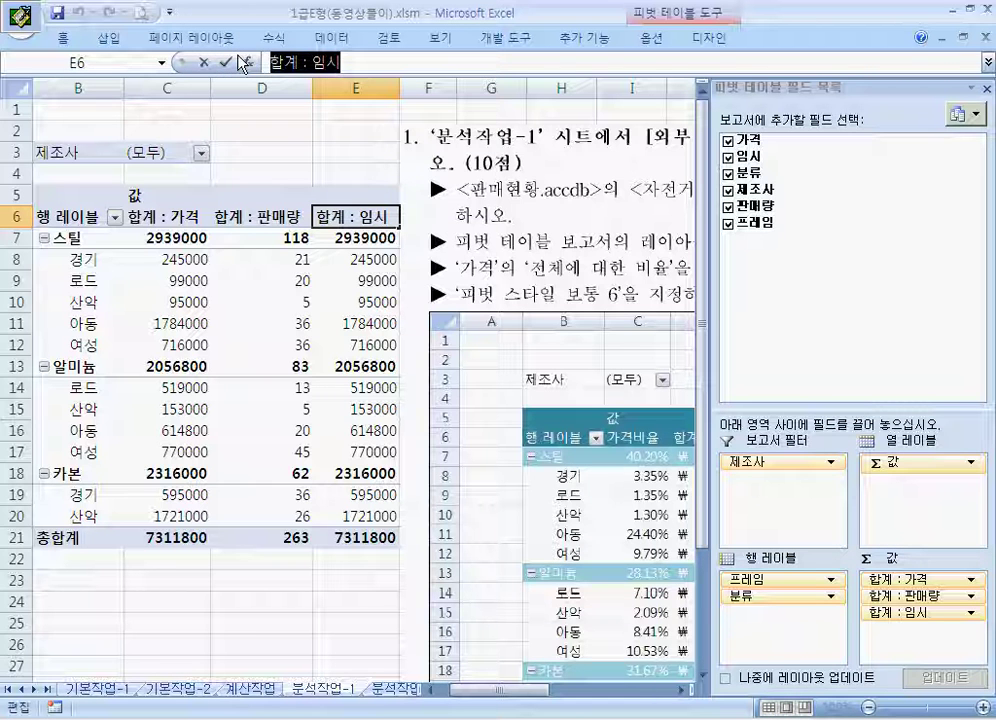
text(가격빙)
text(율)
key(Return)
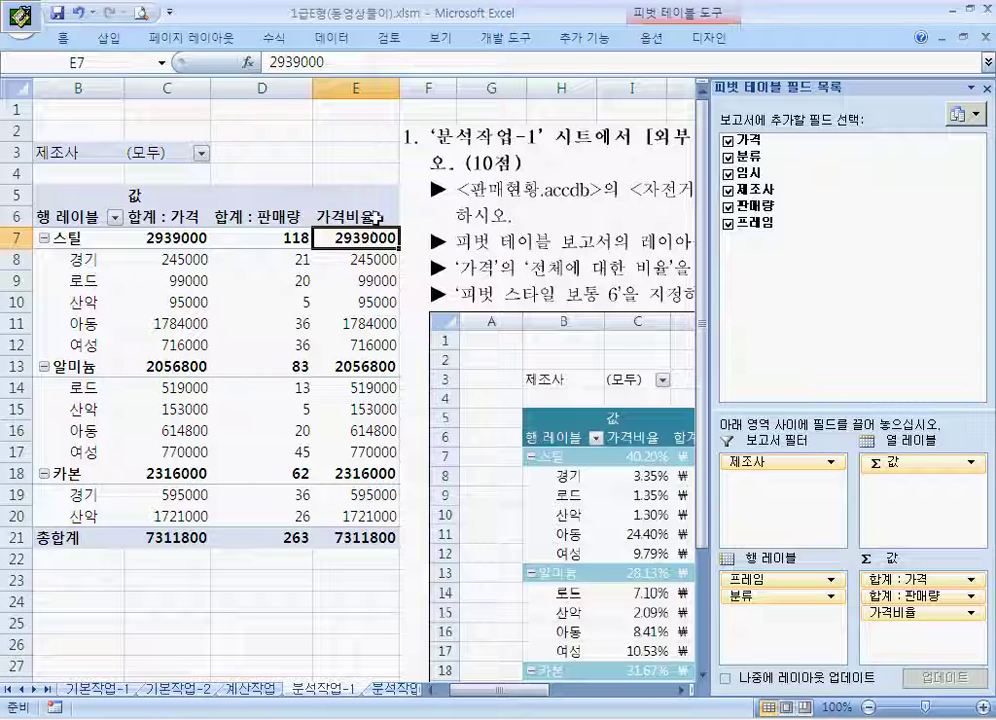
click(362, 215)
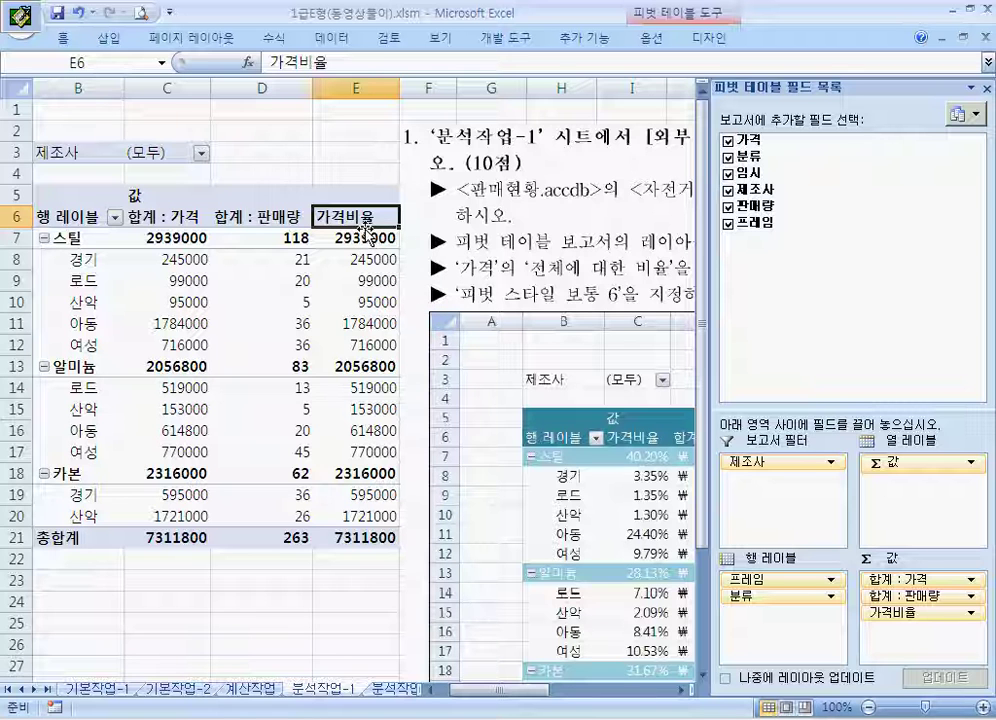
Apply the 피벗 스타일 보통 6 style to the pivot table
click(266, 294)
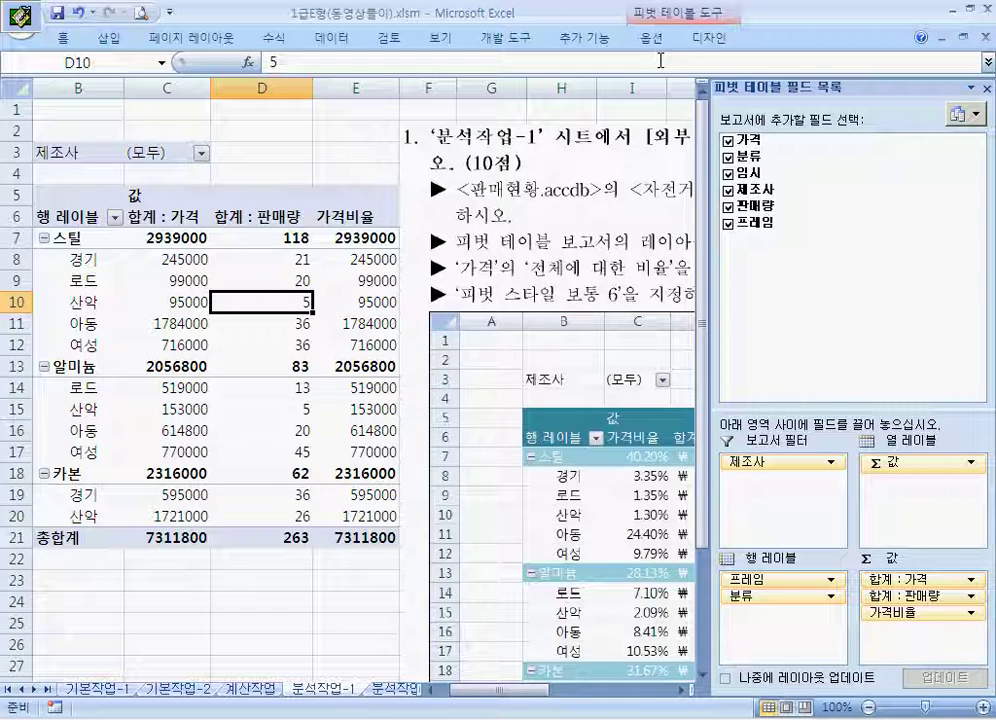
click(706, 38)
click(857, 112)
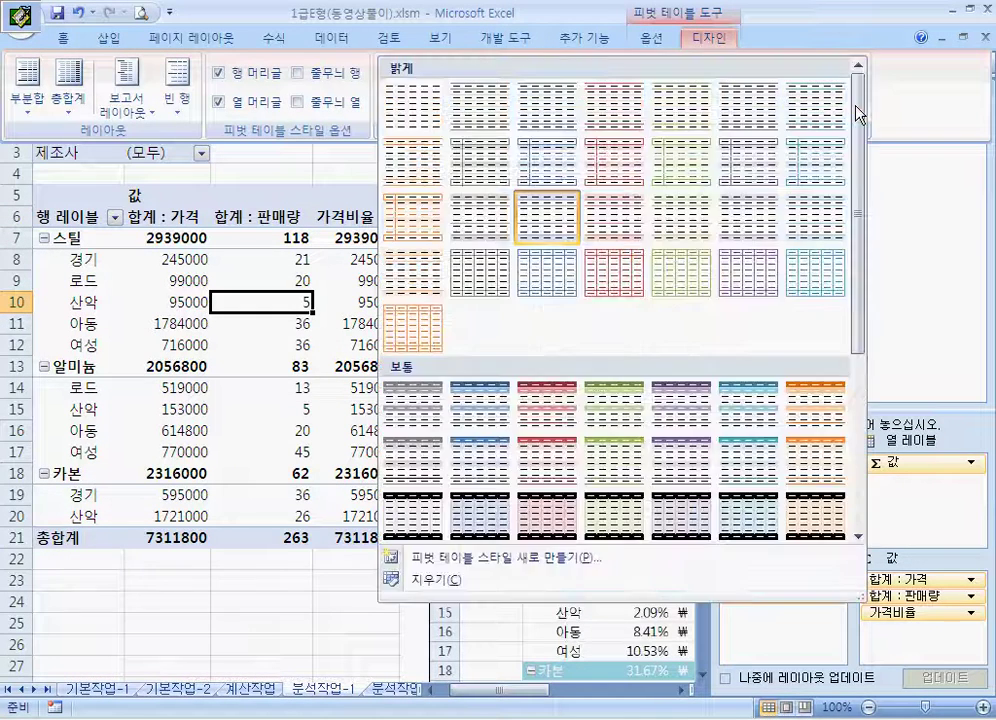
key(Escape)
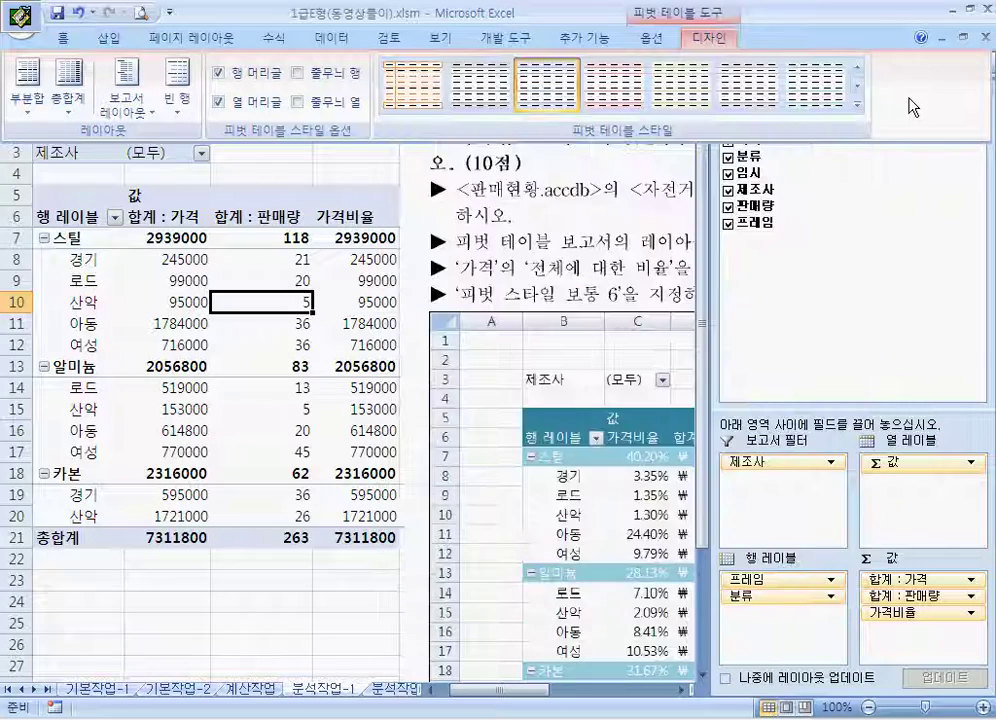
click(857, 104)
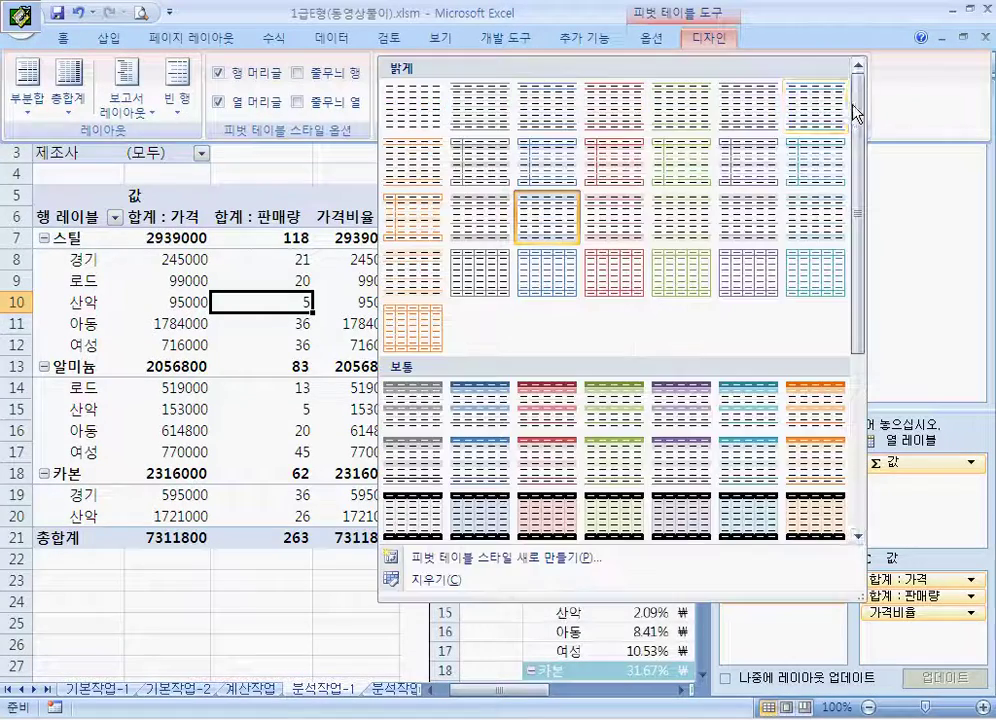
scroll(490, 340, down, 5)
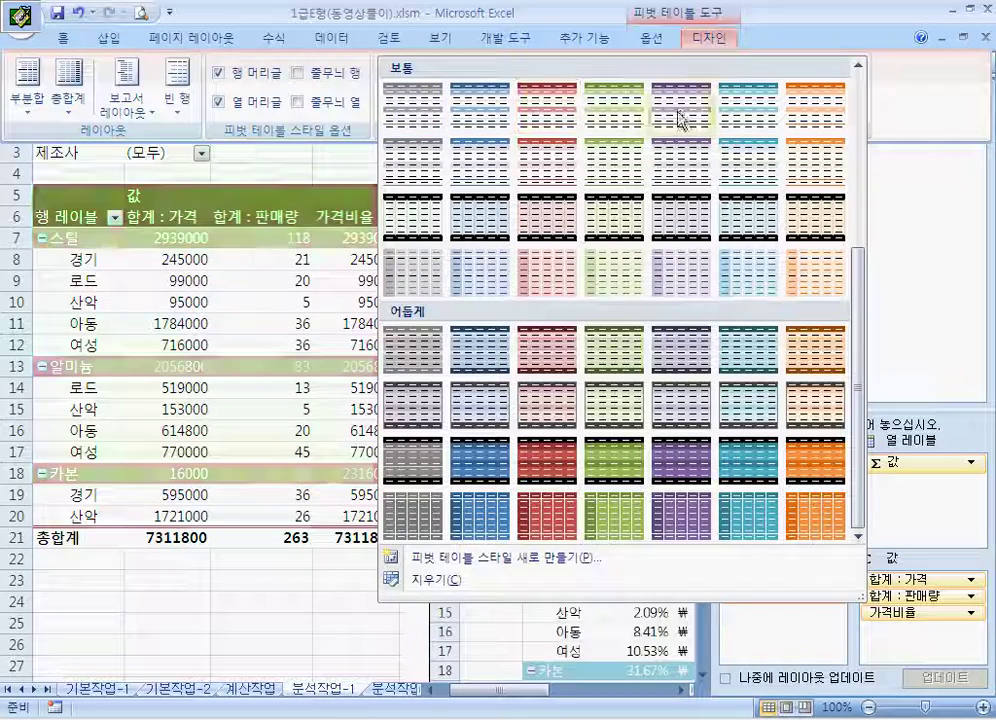
click(744, 118)
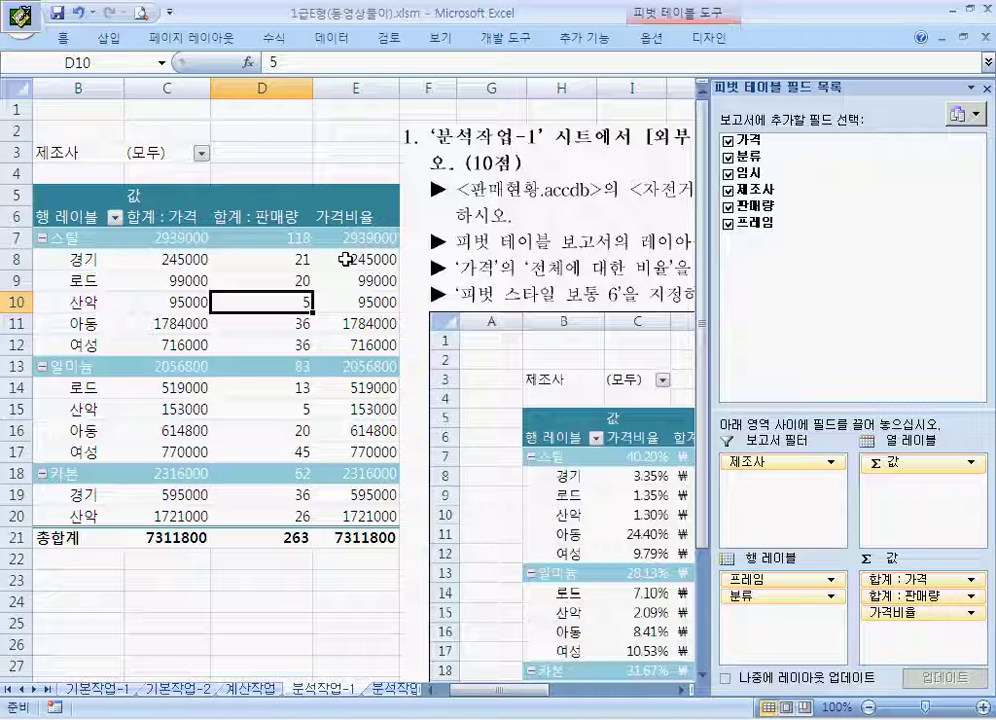
Shift the task picture slightly away from the pivot table and move the 가격비율 column ahead of 합계 : 가격
click(440, 180)
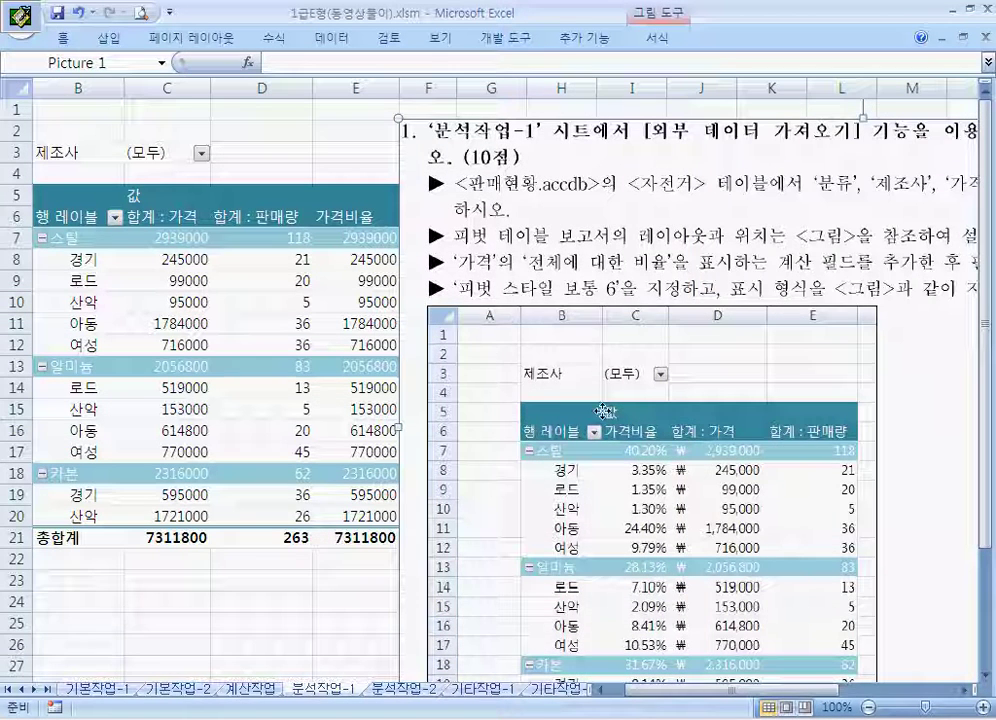
drag(604, 411, 620, 408)
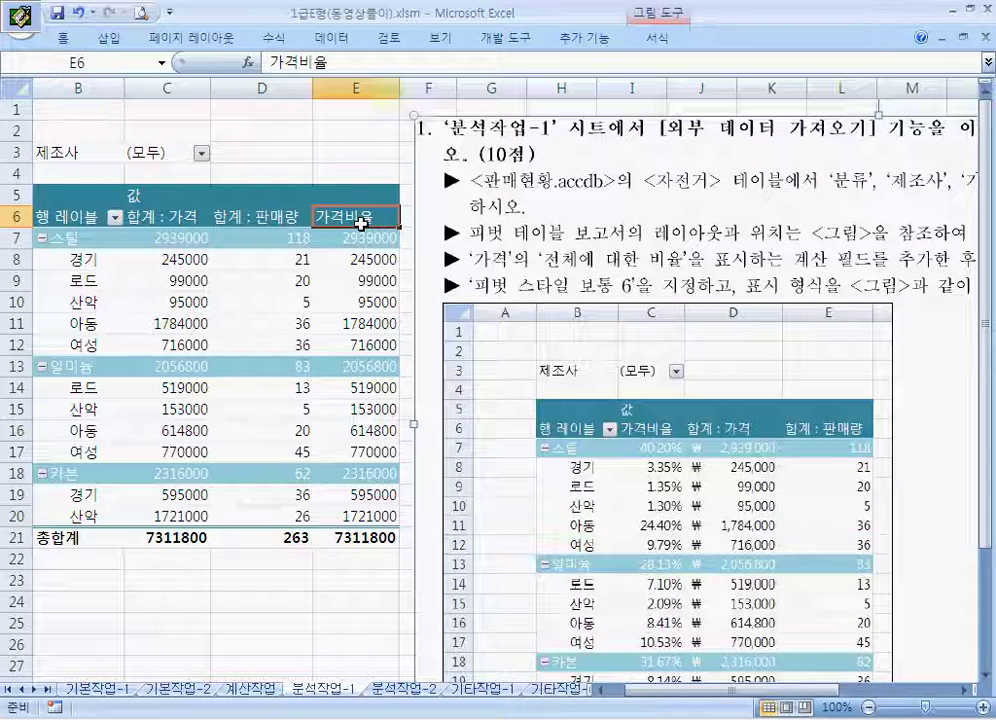
click(358, 219)
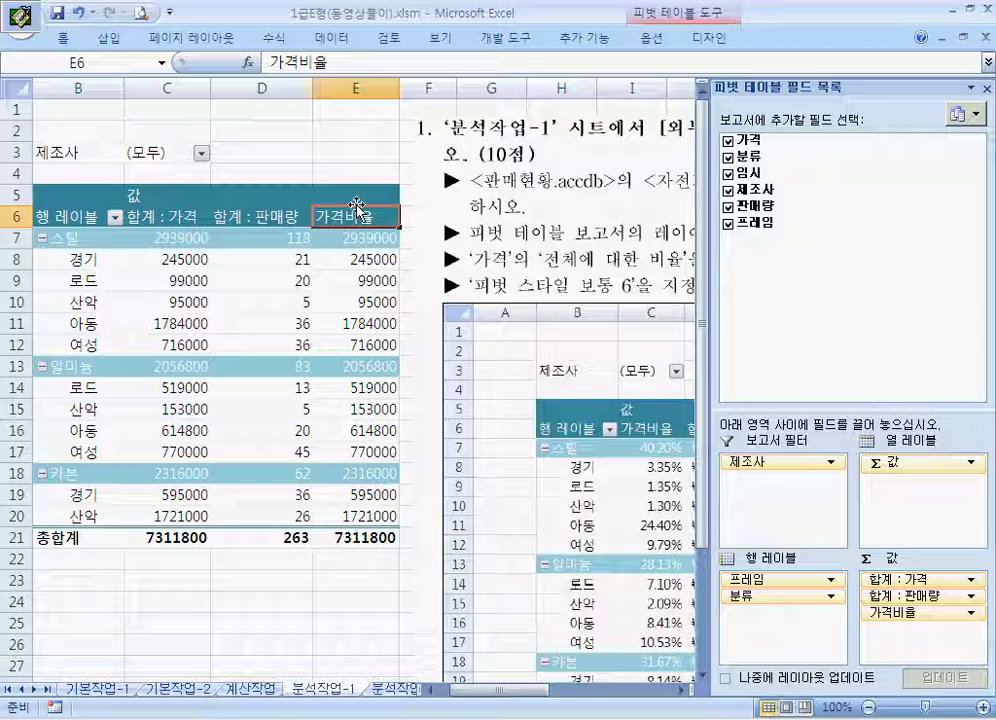
drag(357, 209, 121, 219)
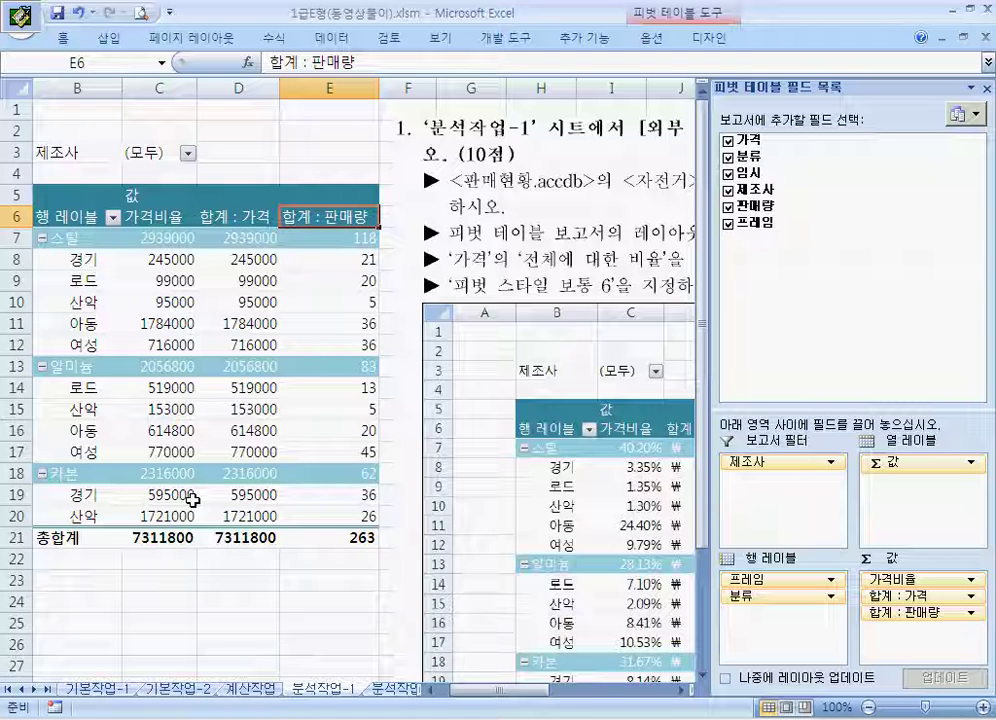
Set the 가격비율 value field to show its values as 전체에 대한 비율
click(159, 238)
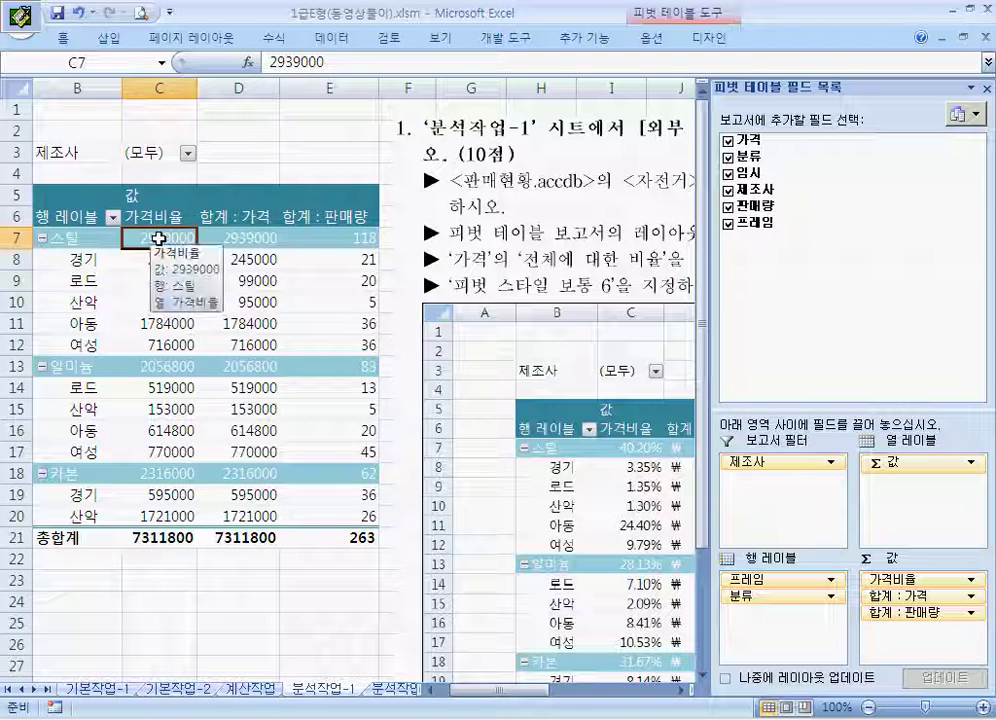
right_click(160, 240)
click(905, 612)
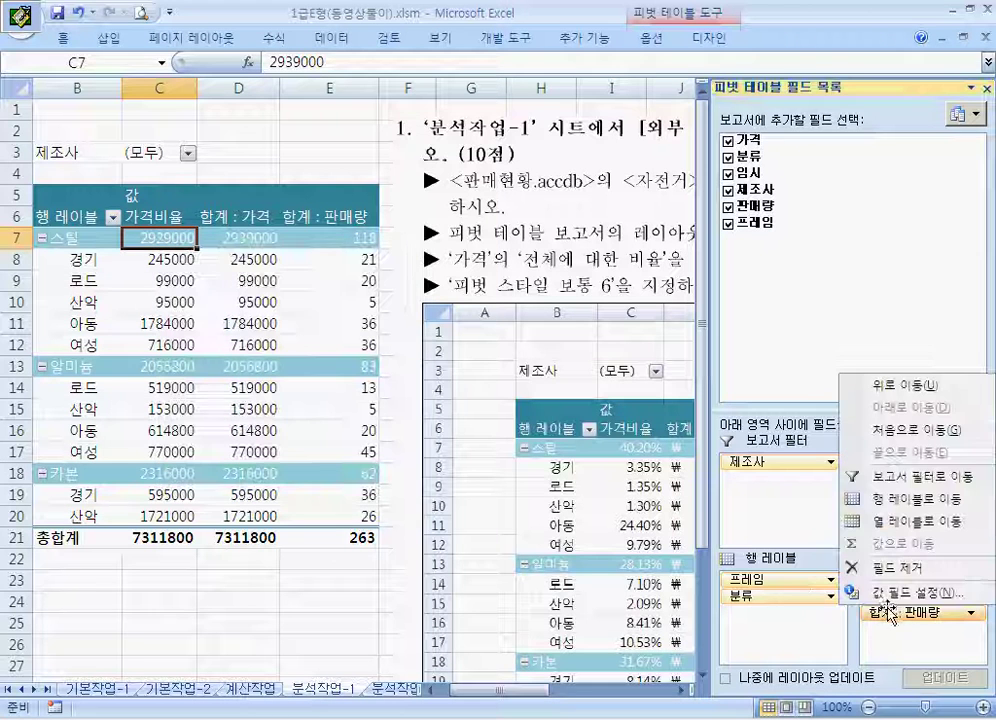
click(905, 641)
click(915, 579)
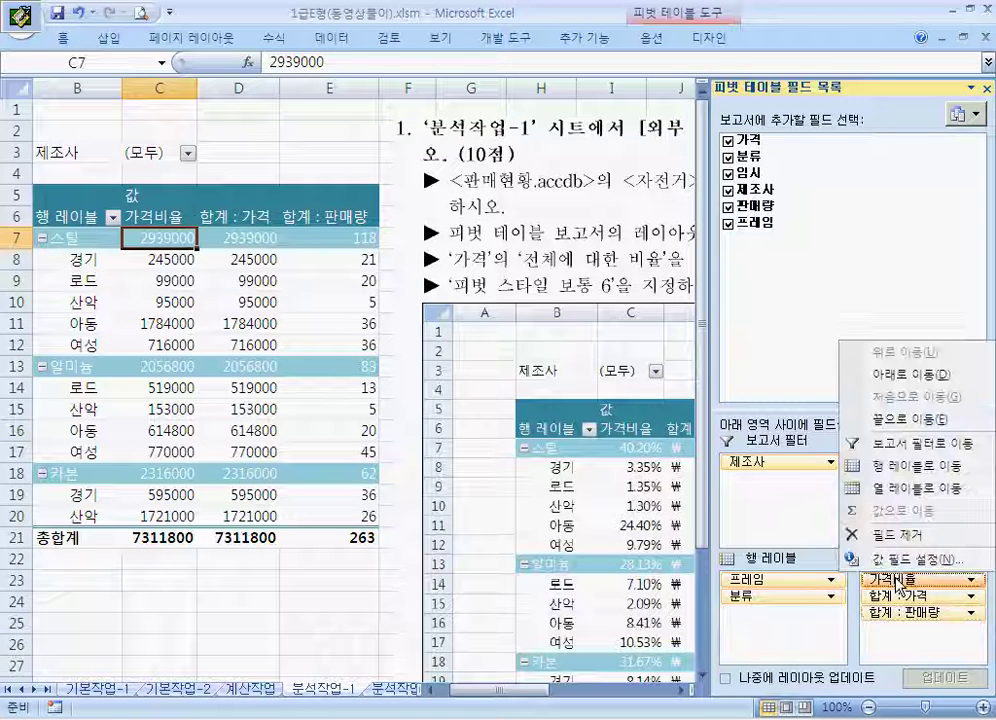
click(893, 557)
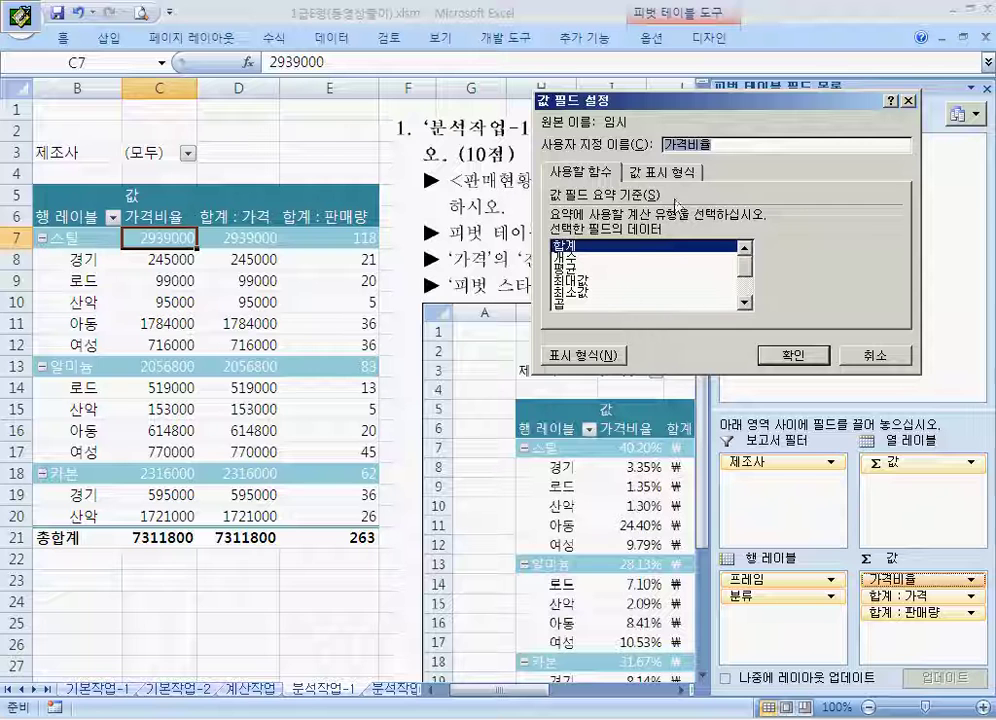
click(661, 172)
click(690, 218)
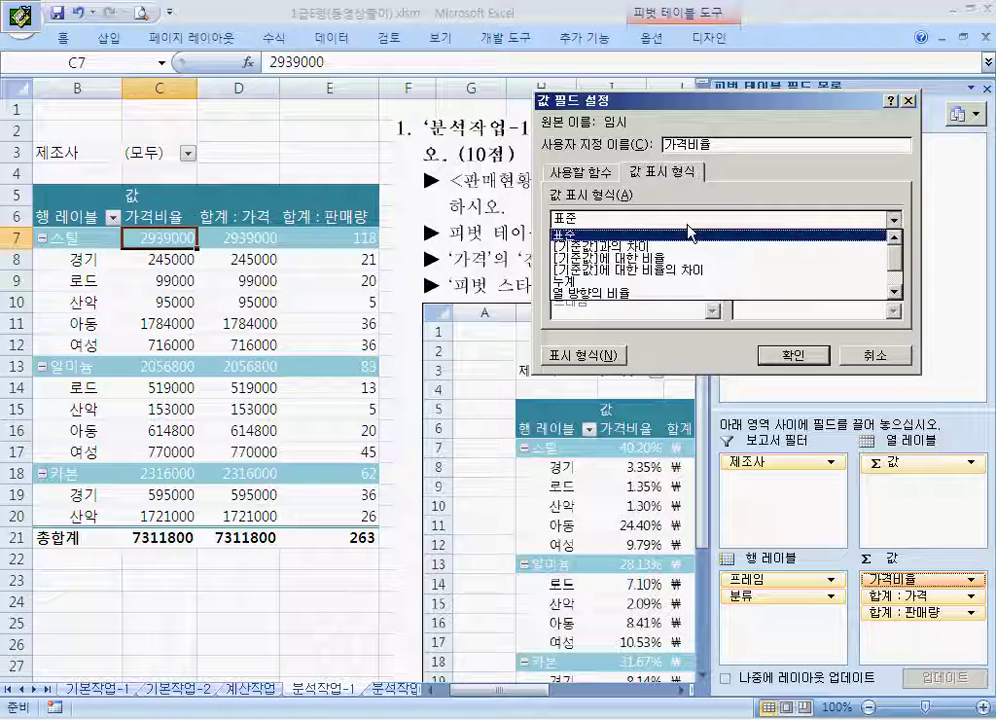
scroll(672, 268, down, 2)
click(672, 285)
click(805, 357)
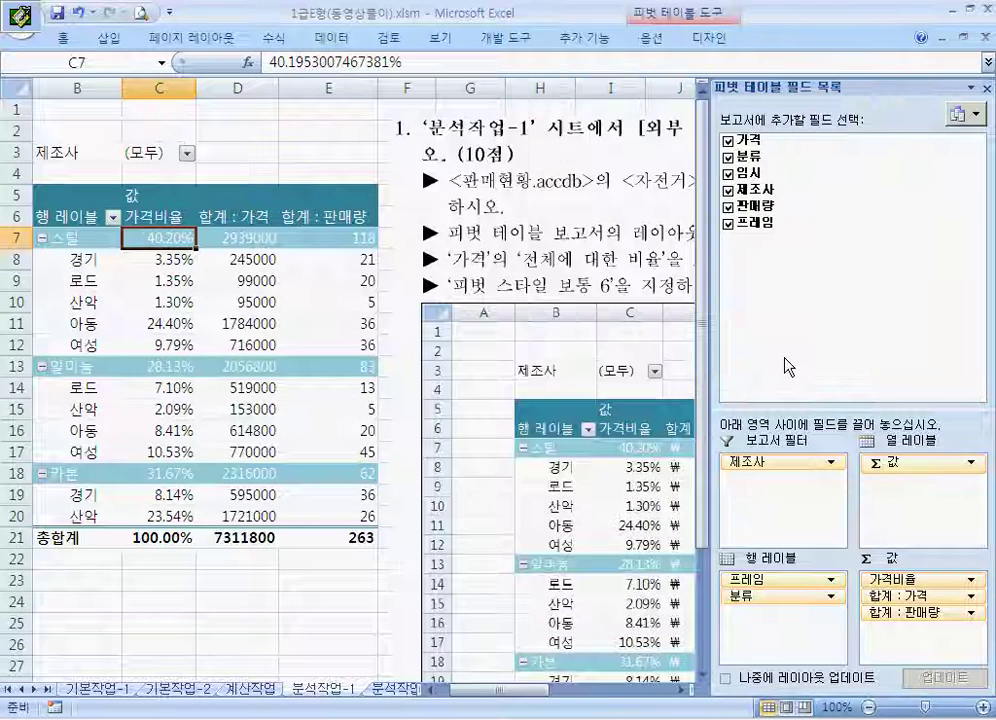
Examine the full instruction text in the task picture, including the field naming and display format requirements
click(302, 283)
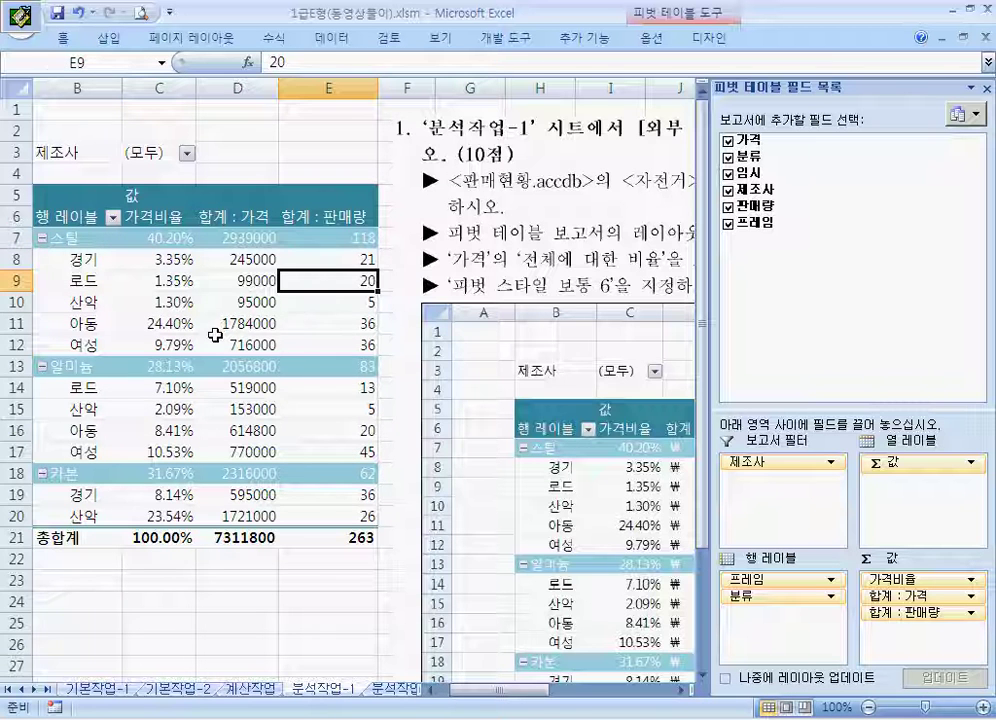
drag(215, 335, 207, 329)
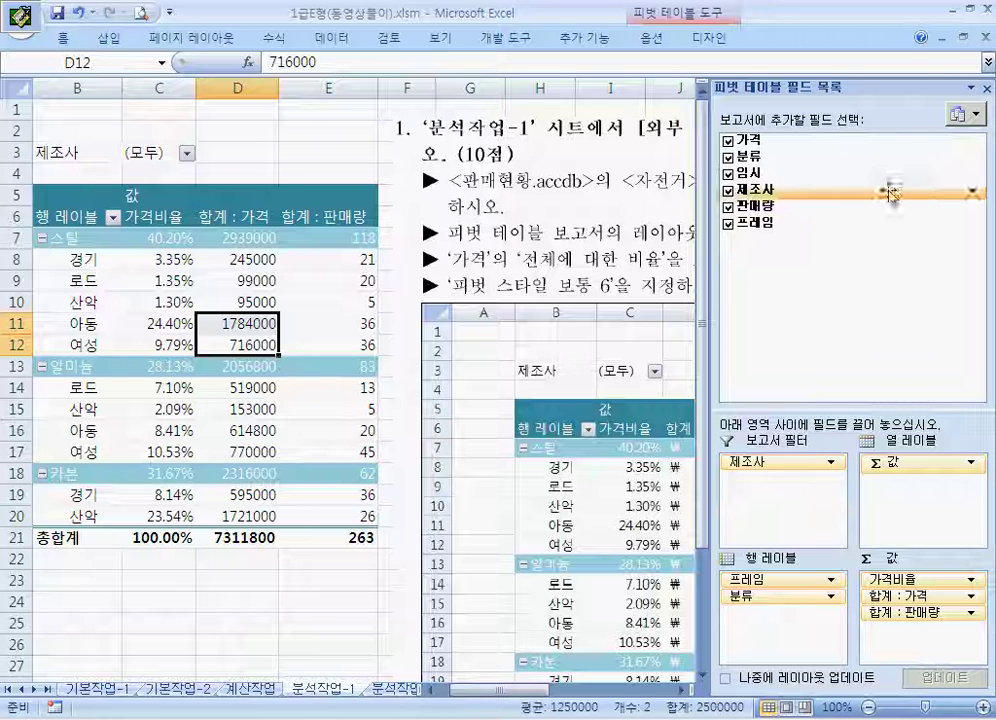
click(407, 384)
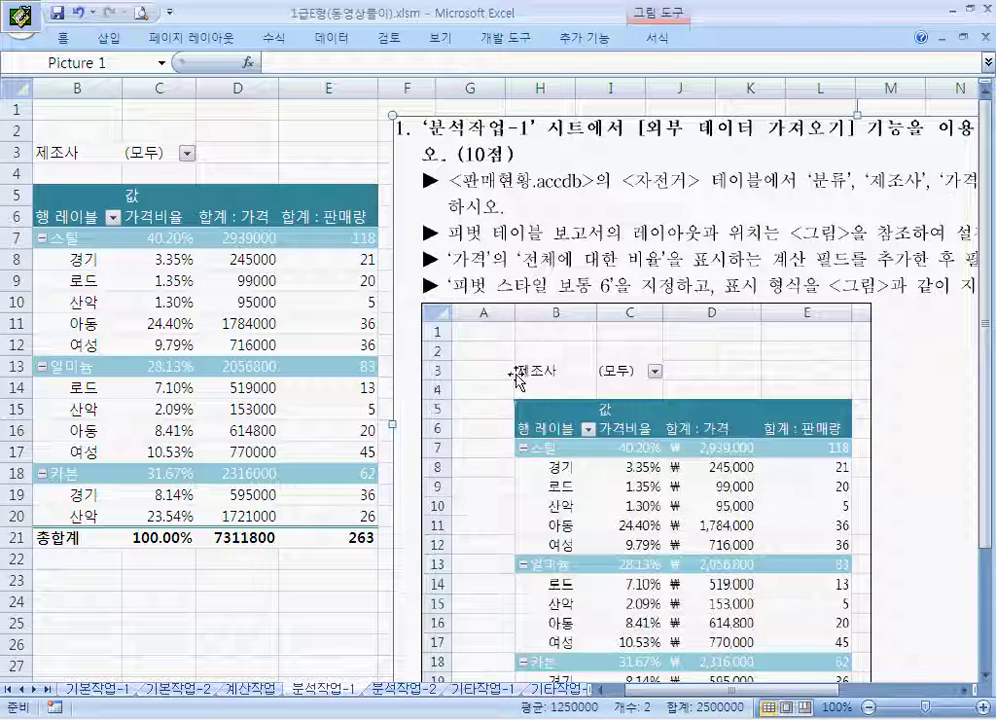
click(966, 690)
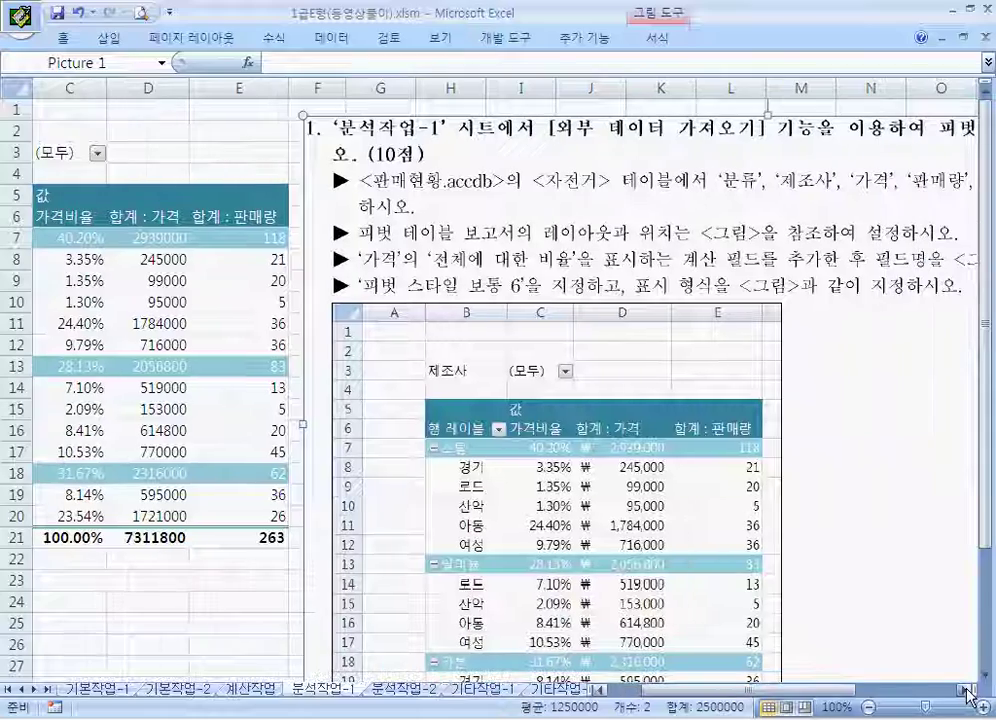
click(966, 690)
click(966, 690)
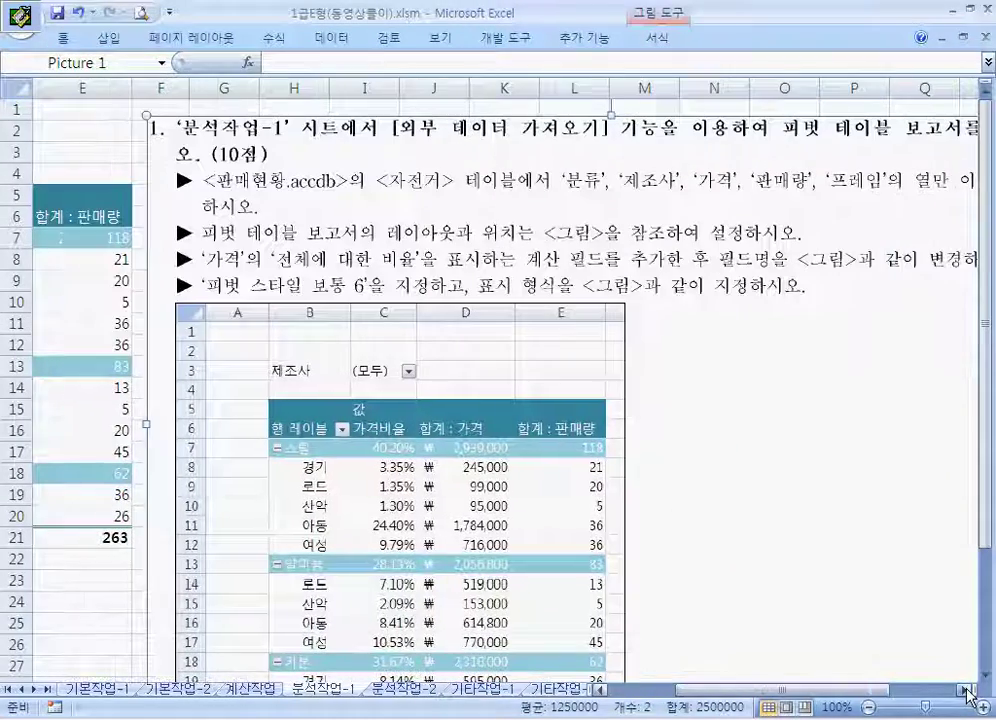
click(966, 690)
mouse_move(858, 698)
mouse_down()
mouse_move(820, 698)
mouse_move(852, 698)
mouse_up()
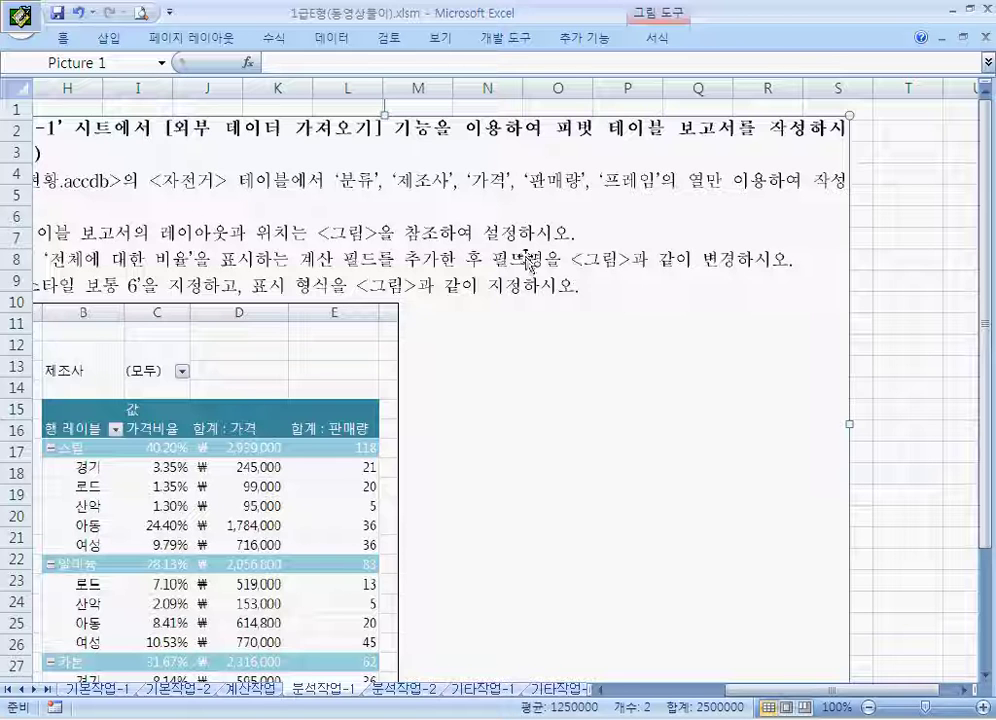
Mark the field-renaming instruction with a red freehand box and clear the marking
click(30, 14)
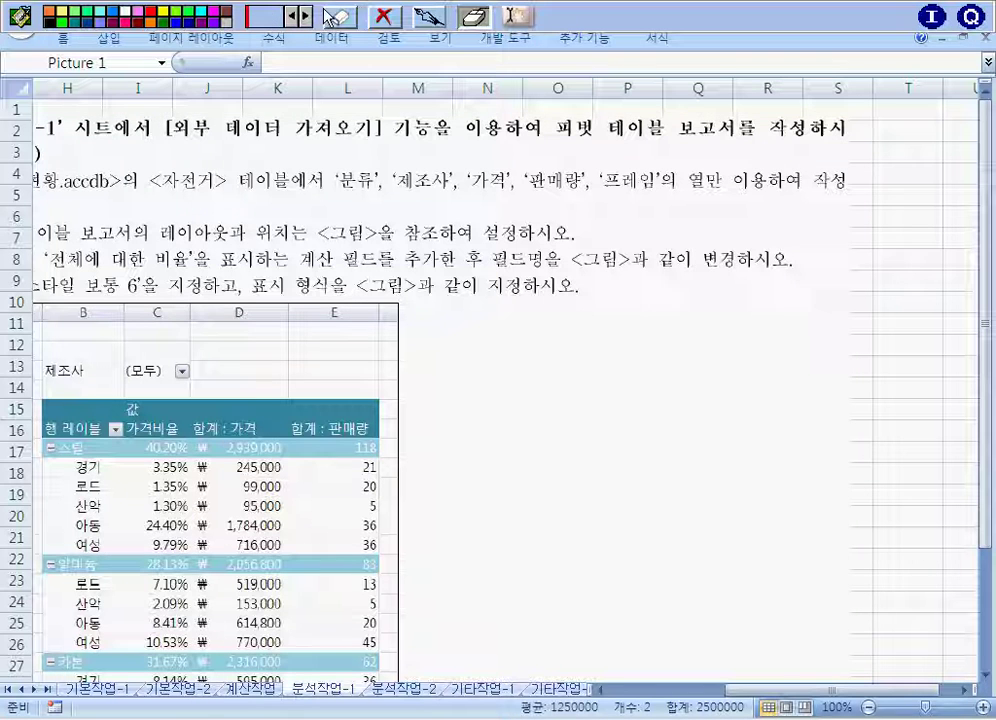
mouse_move(496, 252)
mouse_down()
mouse_move(494, 268)
mouse_move(590, 275)
mouse_move(789, 278)
mouse_move(800, 260)
mouse_move(497, 246)
mouse_up()
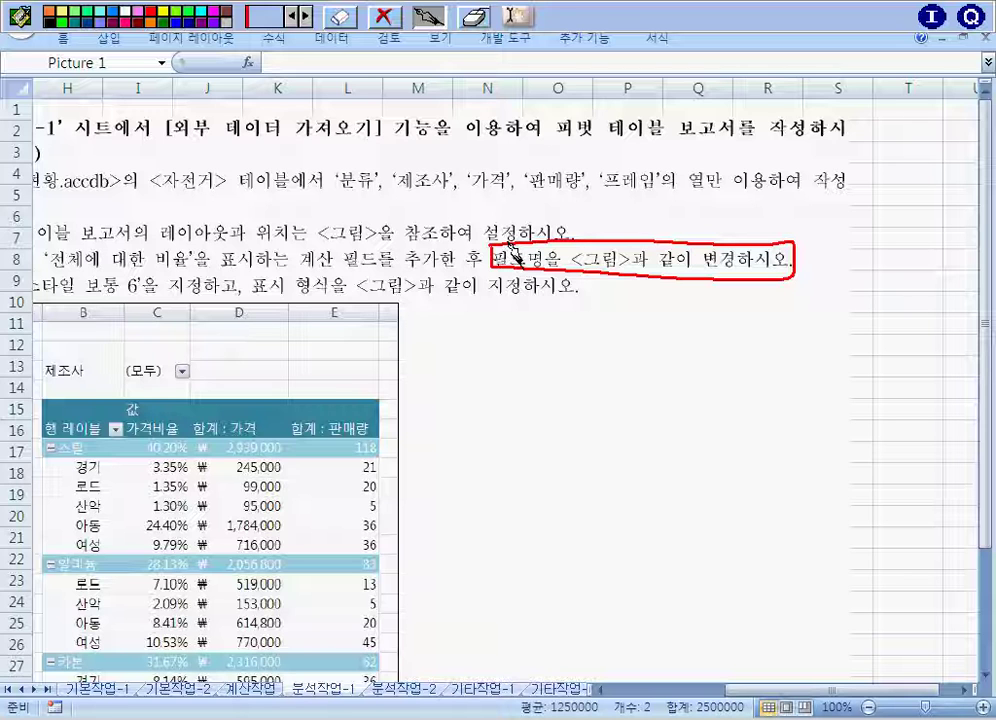
click(474, 16)
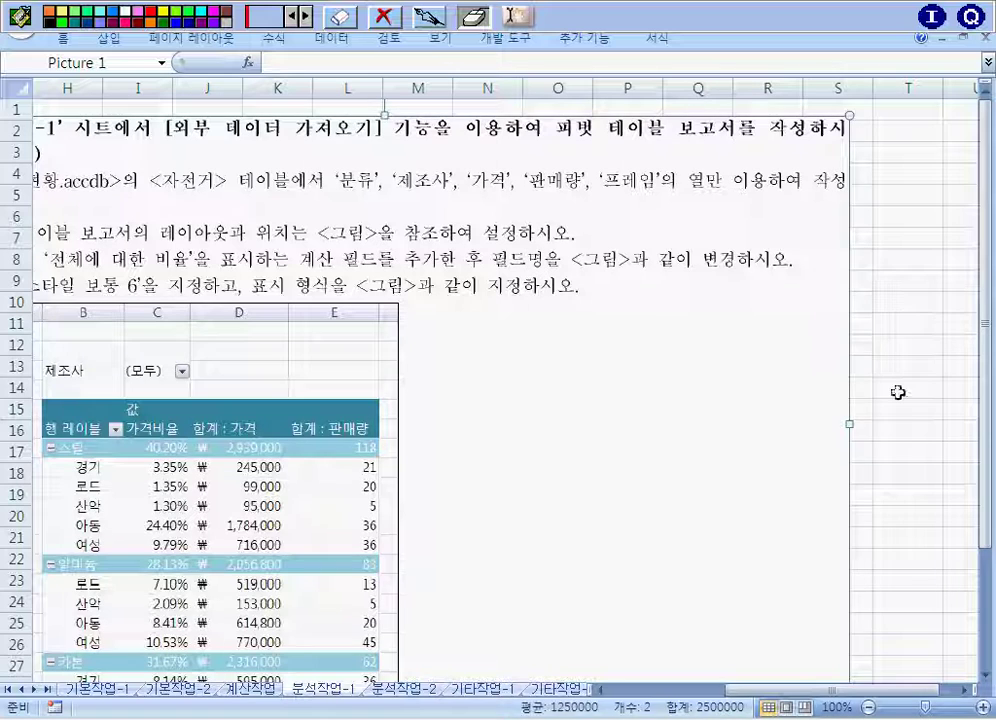
Apply the ₩ accounting number format to the 합계 : 가격 values in D7:D21, including the grand total
click(900, 430)
drag(787, 691, 620, 691)
mouse_move(320, 368)
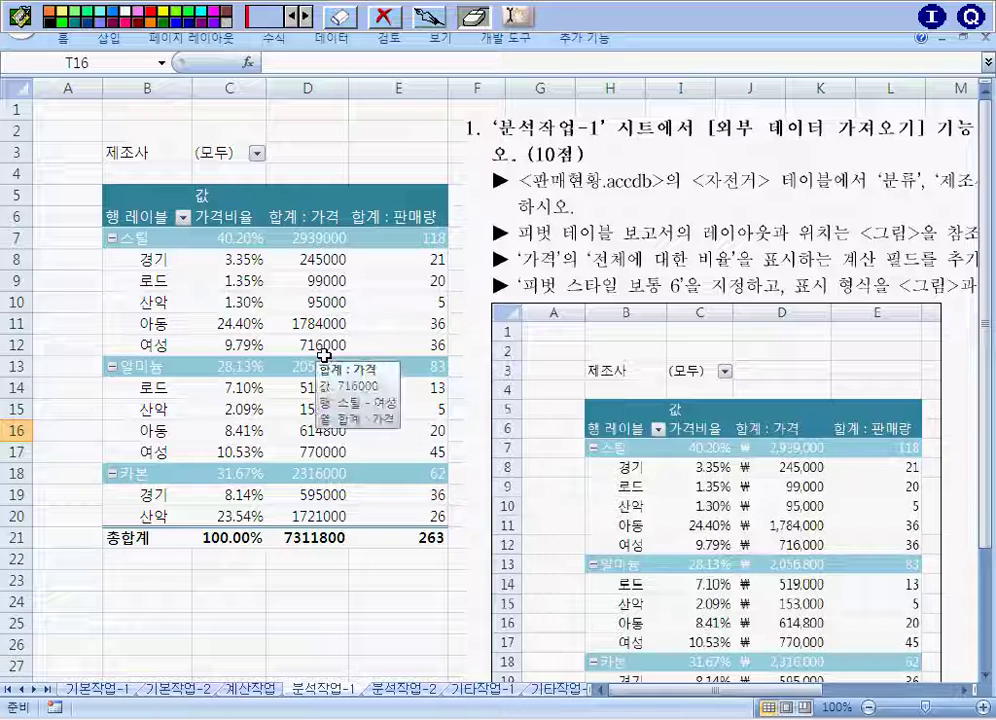
scroll(325, 355, down, 2)
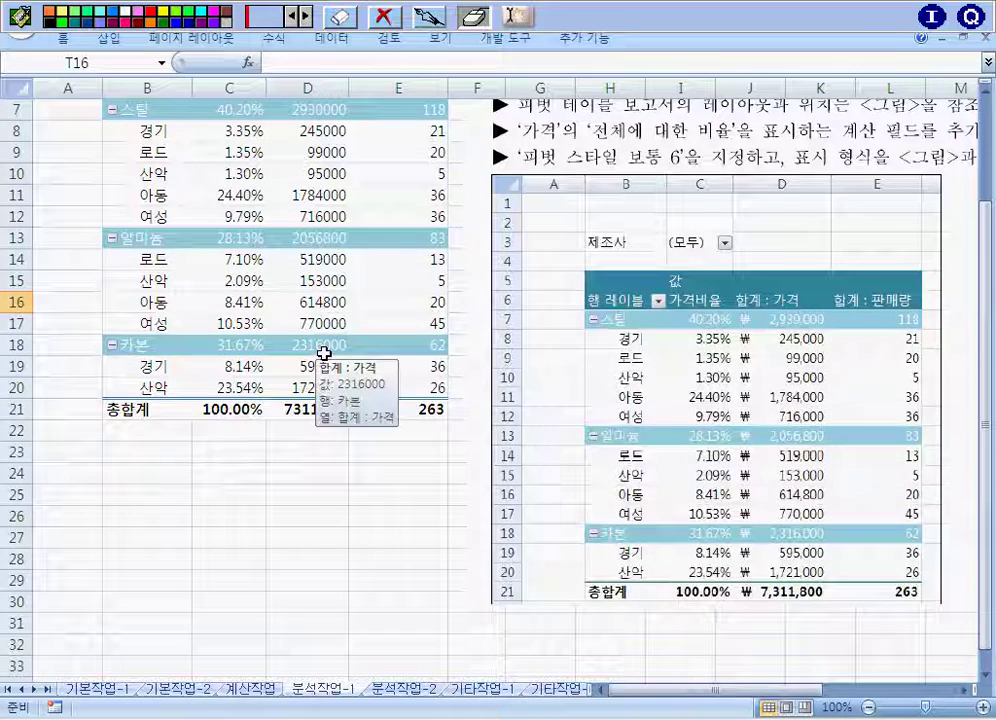
scroll(324, 354, up, 1)
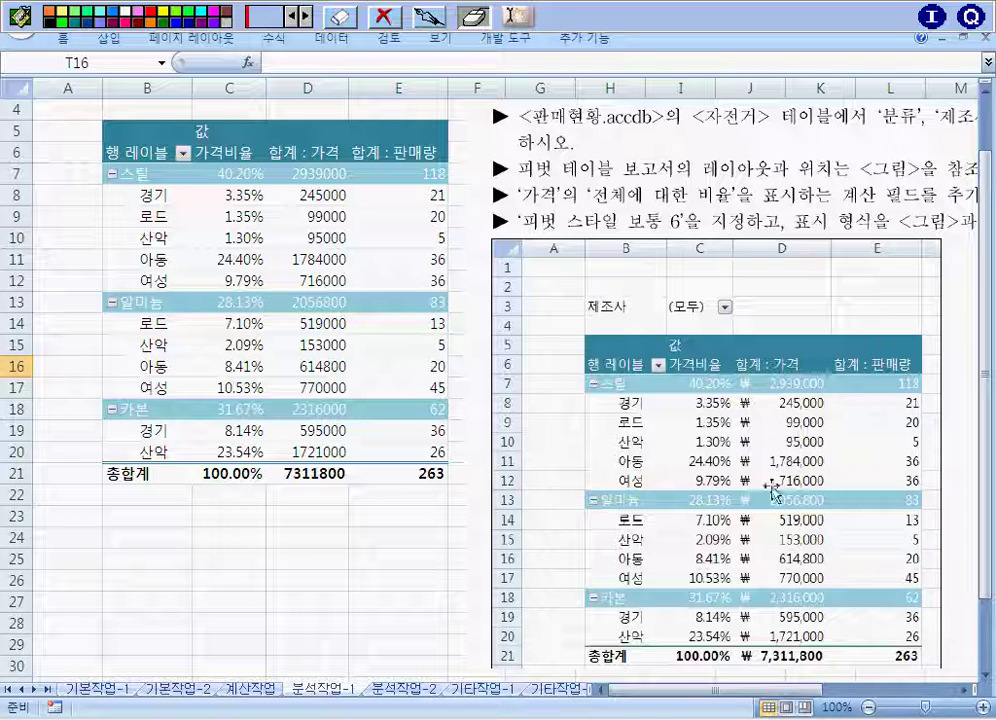
mouse_move(313, 304)
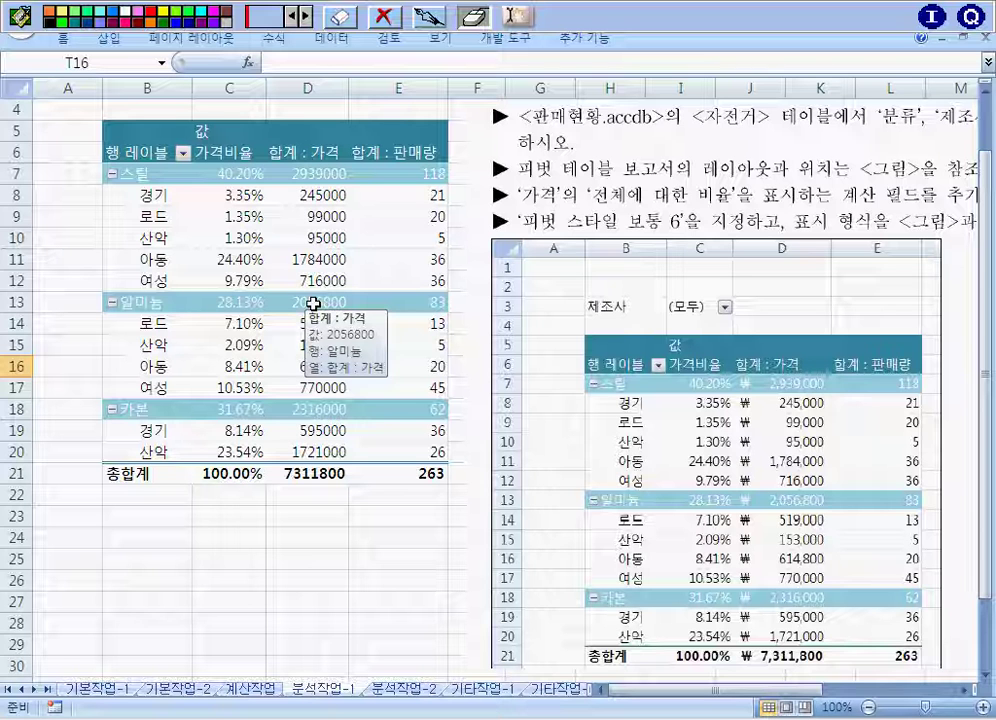
drag(316, 176, 333, 485)
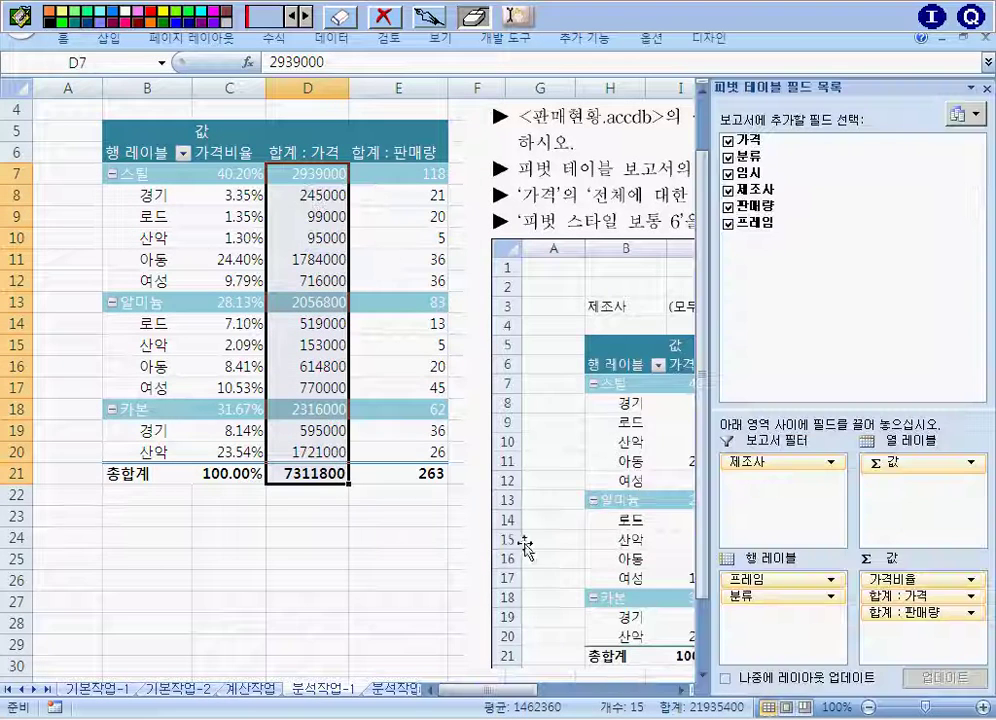
scroll(604, 540, down, 3)
scroll(620, 480, up, 4)
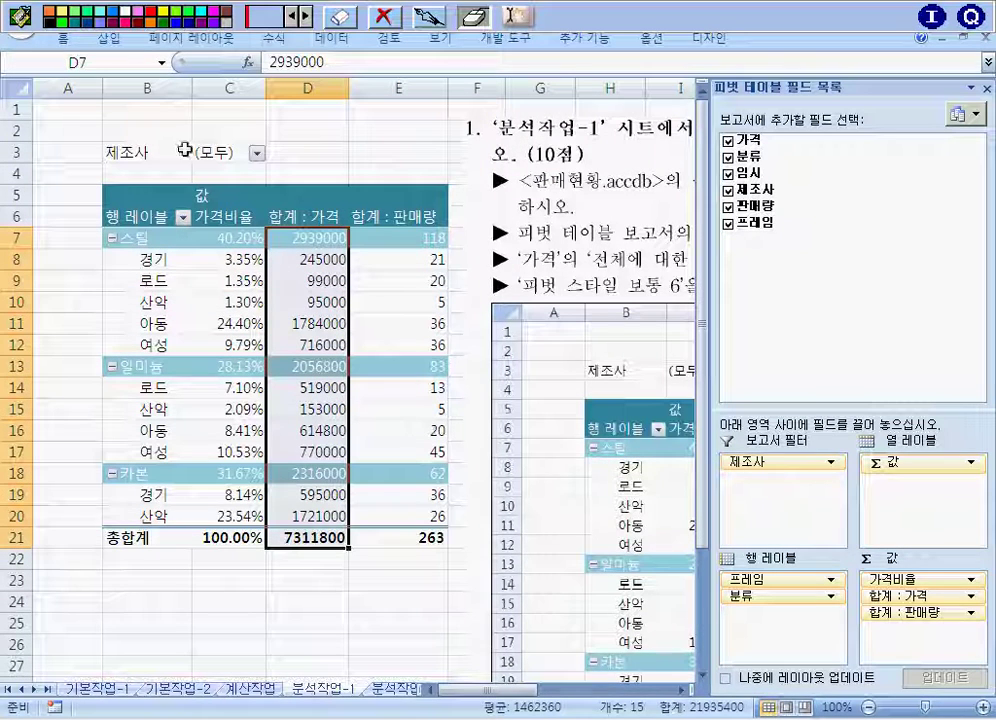
click(63, 38)
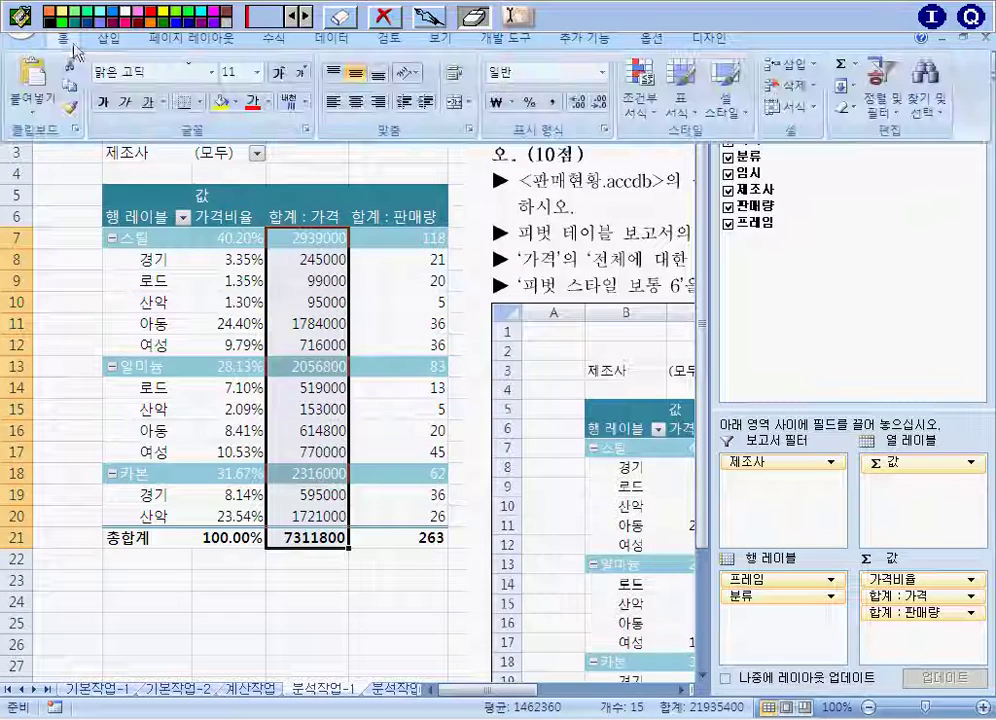
click(494, 104)
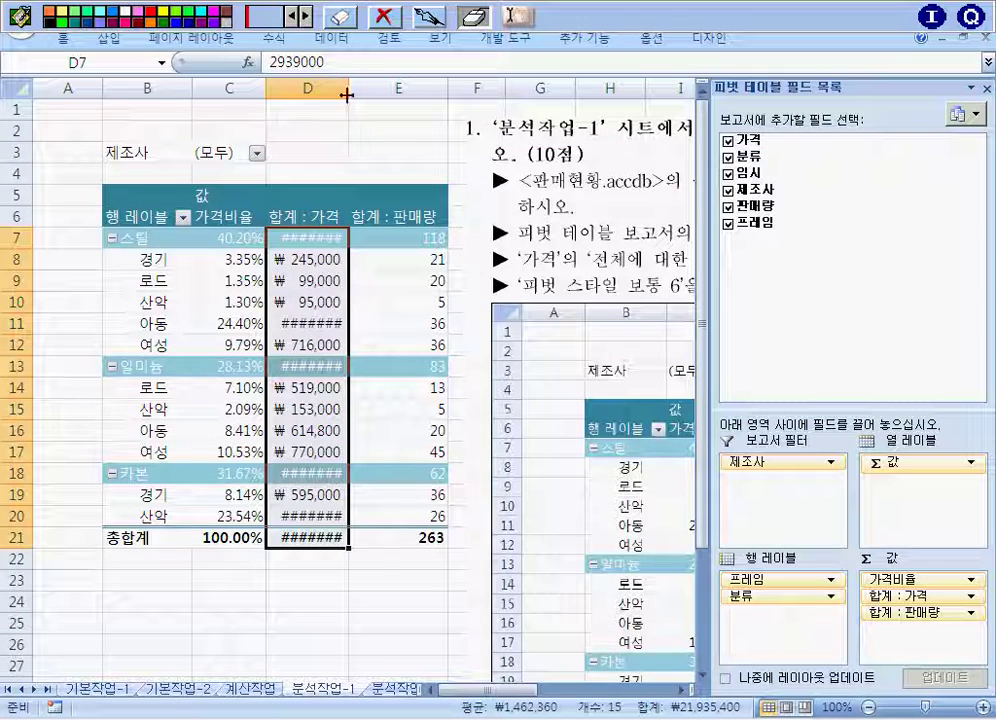
Autofit column D to its formatted price values and compare the pivot table with the sample picture
double_click(351, 90)
click(384, 133)
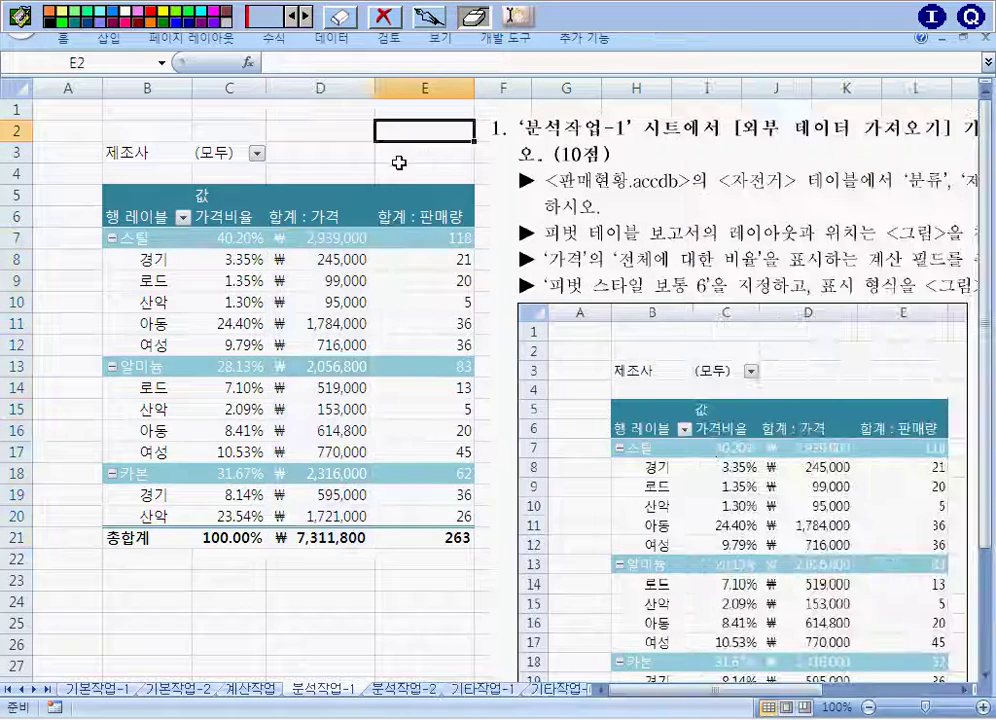
scroll(706, 450, down, 2)
scroll(509, 349, up, 1)
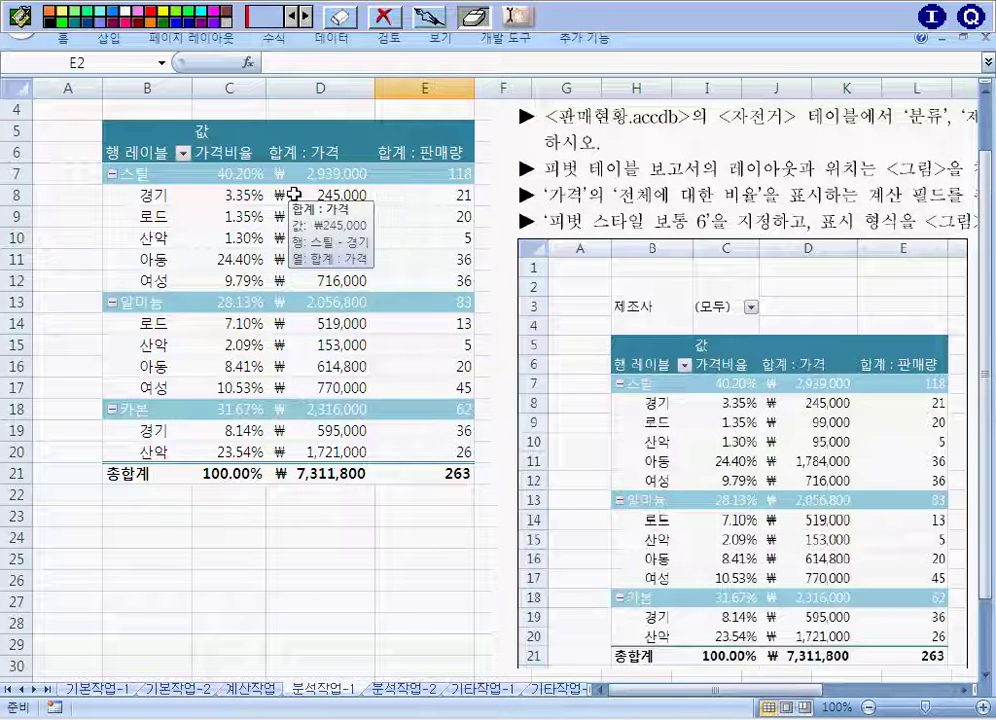
Try the 통화 (currency) number format on the 합계 : 가격 values in D7:D21, including the grand total
mouse_move(370, 94)
mouse_down()
mouse_move(416, 91)
mouse_move(373, 97)
mouse_up()
click(367, 520)
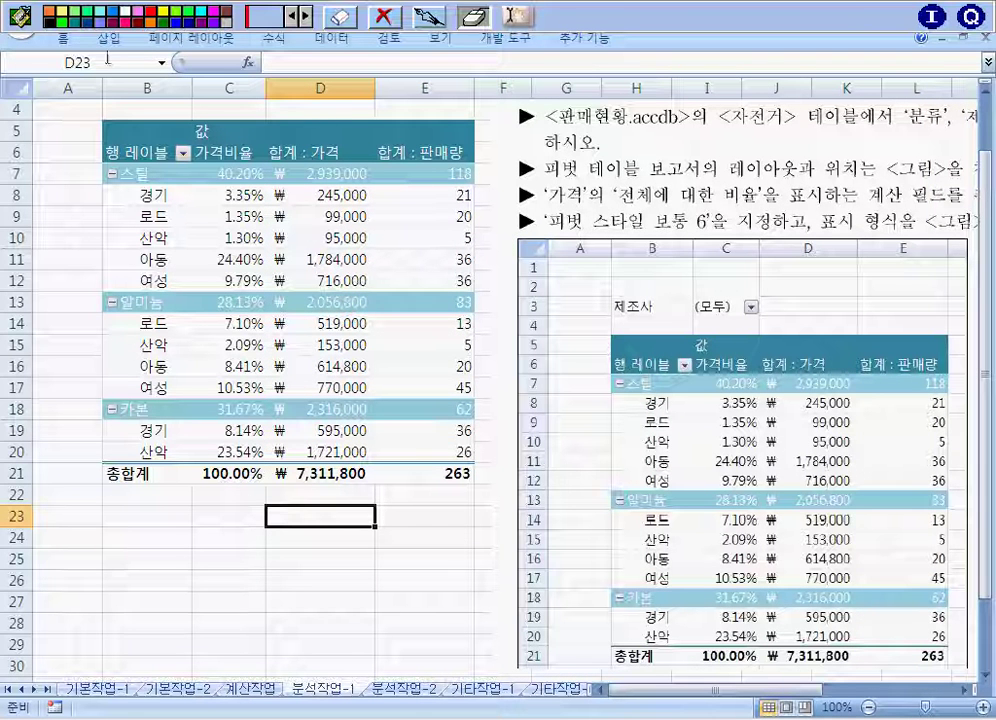
drag(322, 173, 333, 471)
click(61, 45)
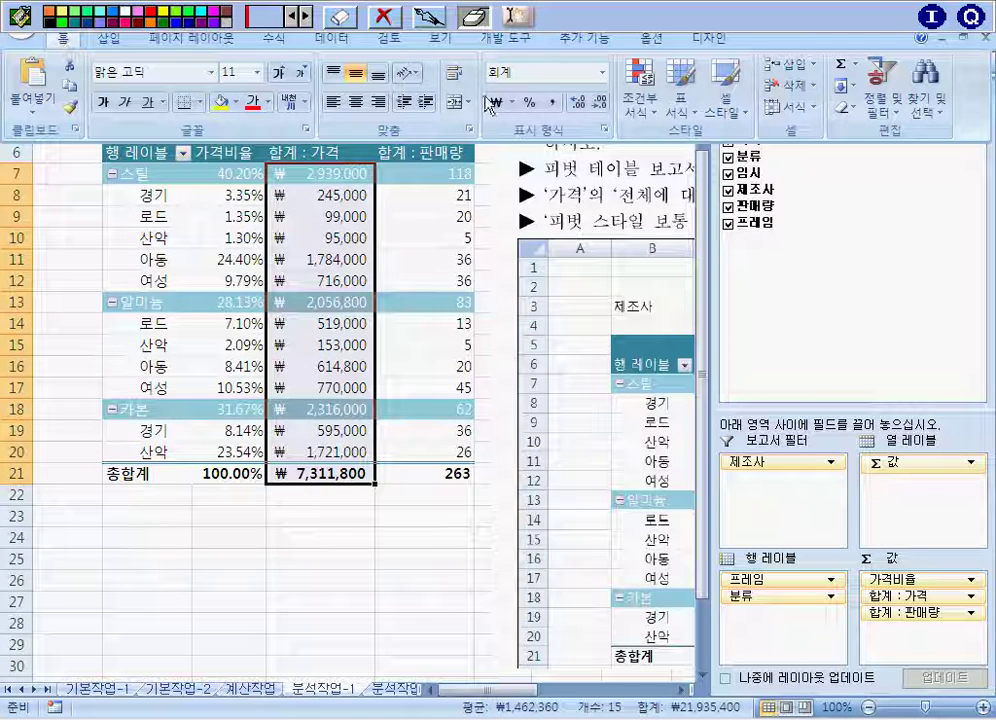
click(603, 78)
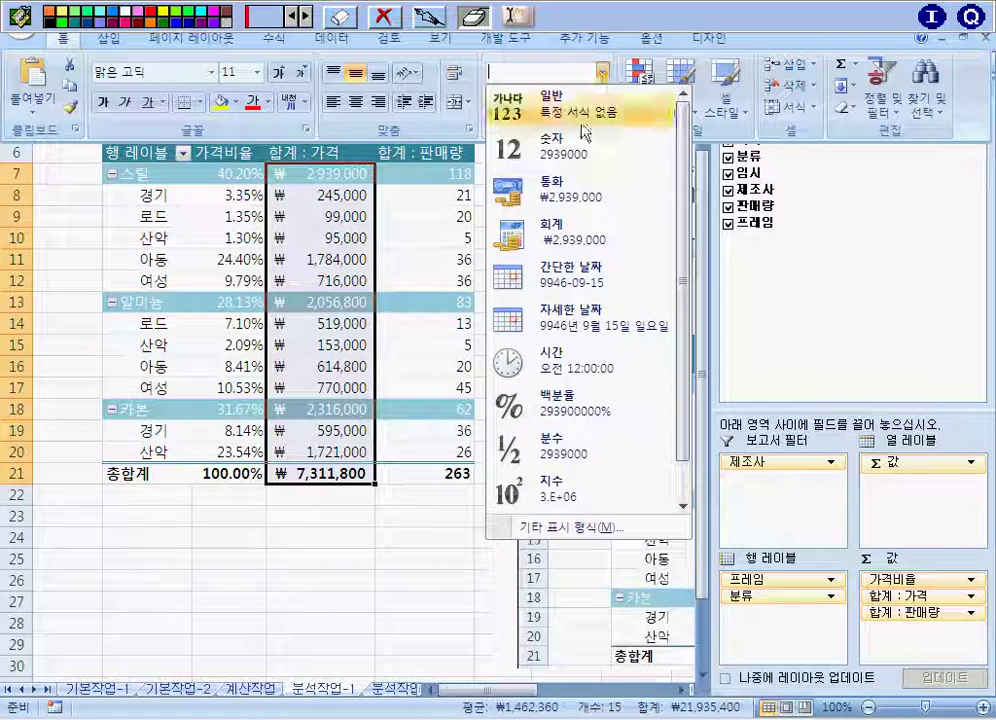
click(574, 190)
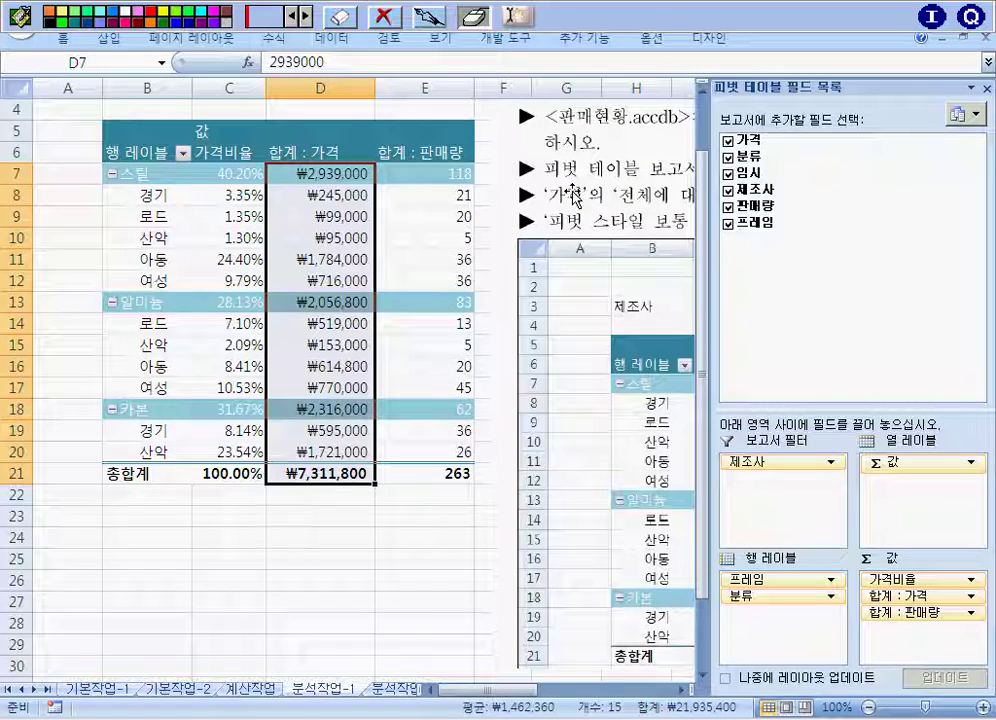
Return the 합계 : 가격 values in D7:D21 to the ₩ accounting (회계) format and deselect the range
click(68, 42)
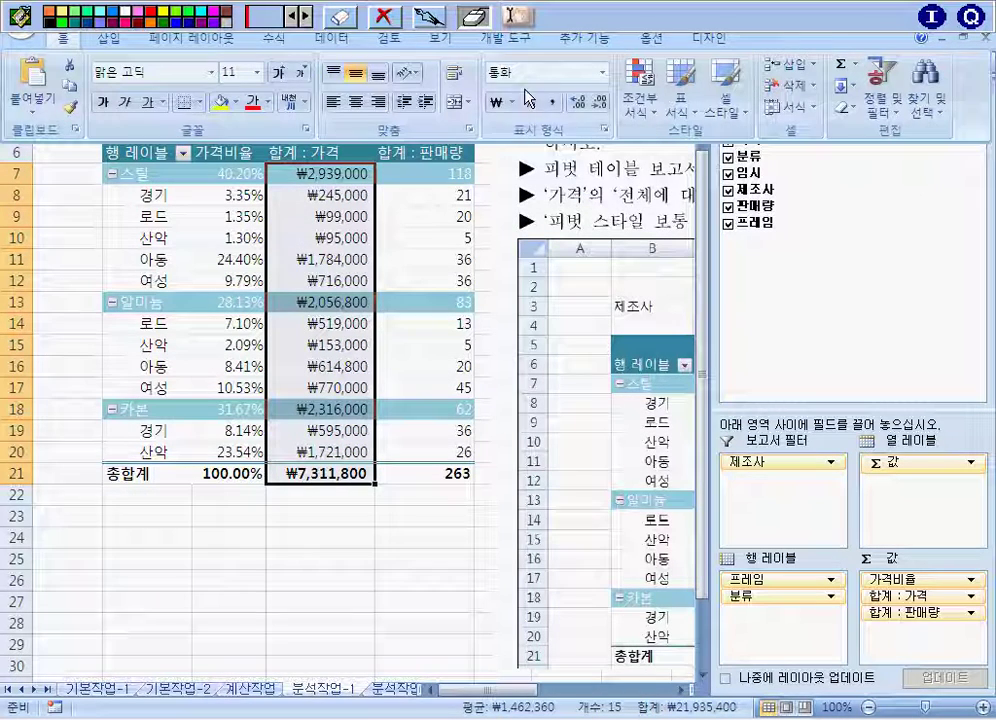
click(390, 84)
click(342, 515)
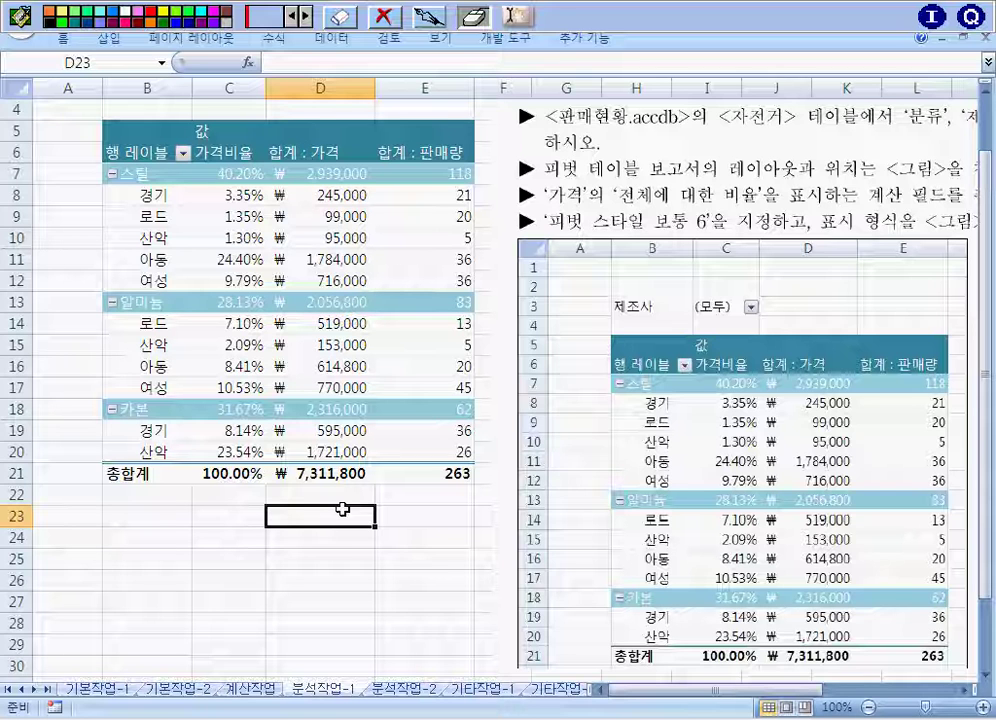
click(346, 539)
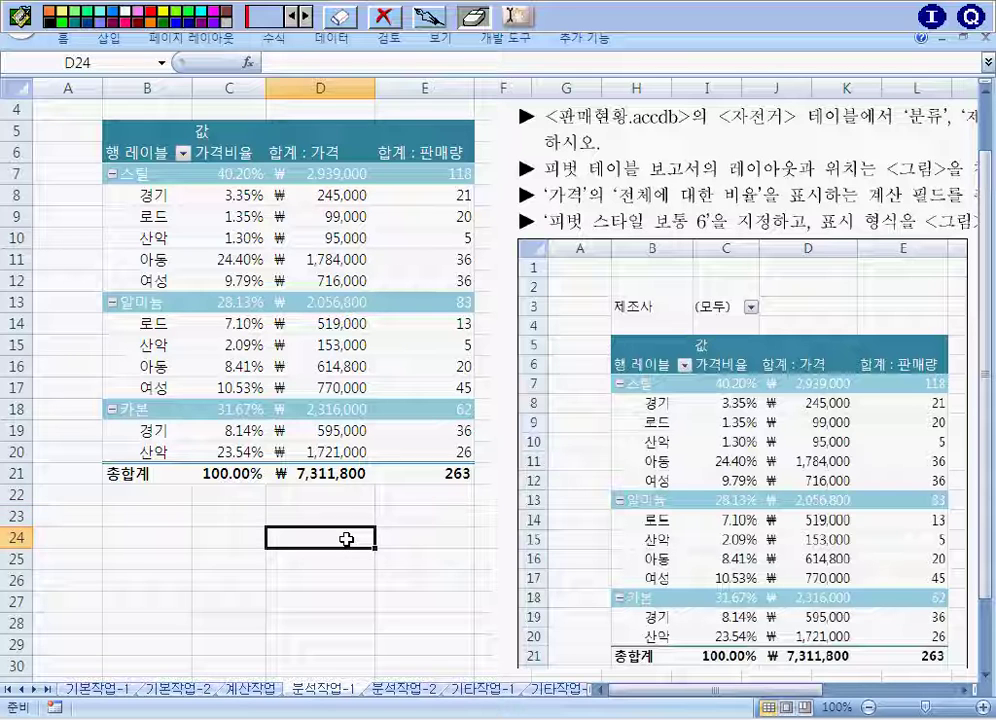